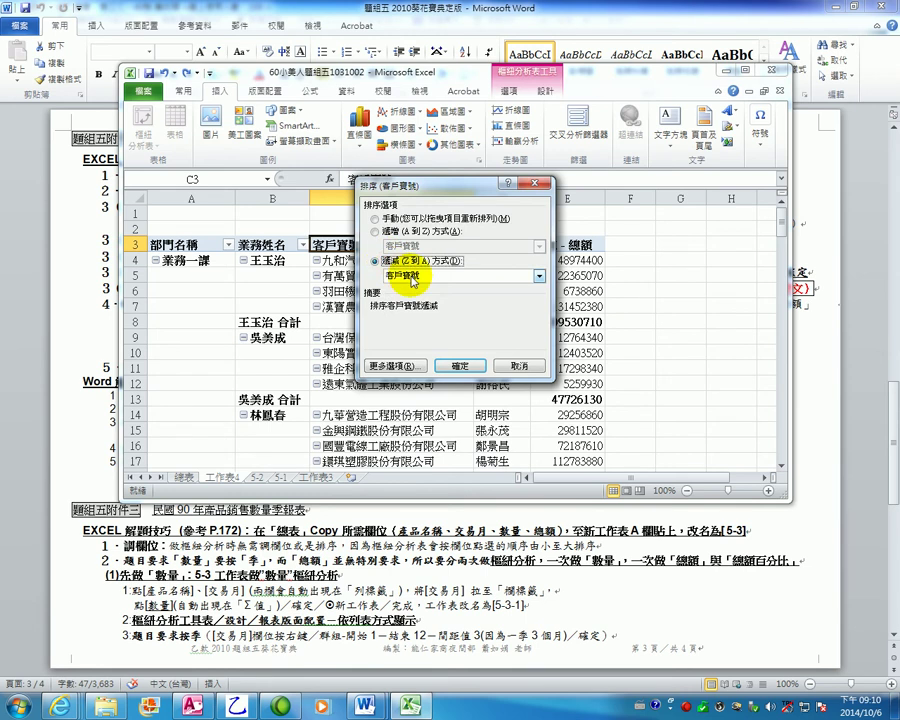
# Sort the 客戶寶號 field of the pivot table in descending order by 加總 - 總額.
pyautogui.click(450, 293)
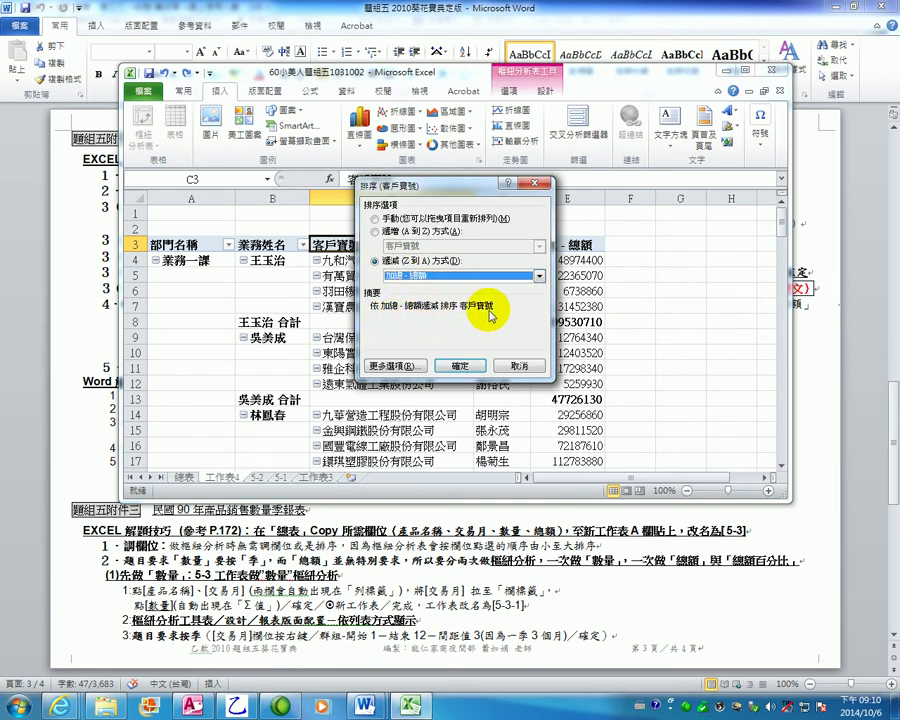
pyautogui.moveTo(462, 187); pyautogui.dragTo(483, 371)
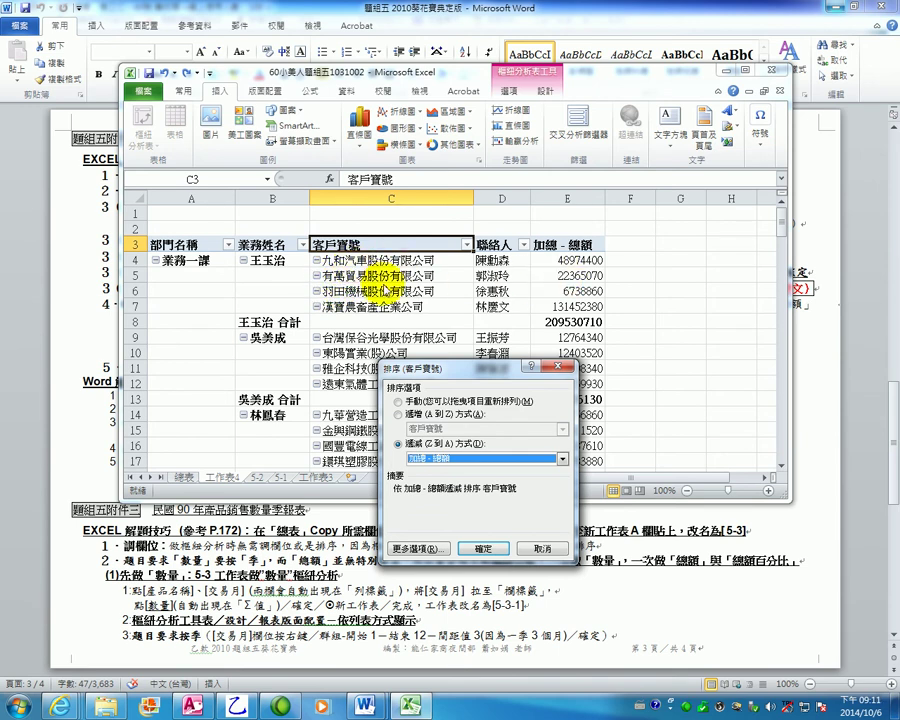
pyautogui.moveTo(500, 366); pyautogui.dragTo(540, 280)
pyautogui.click(506, 456)
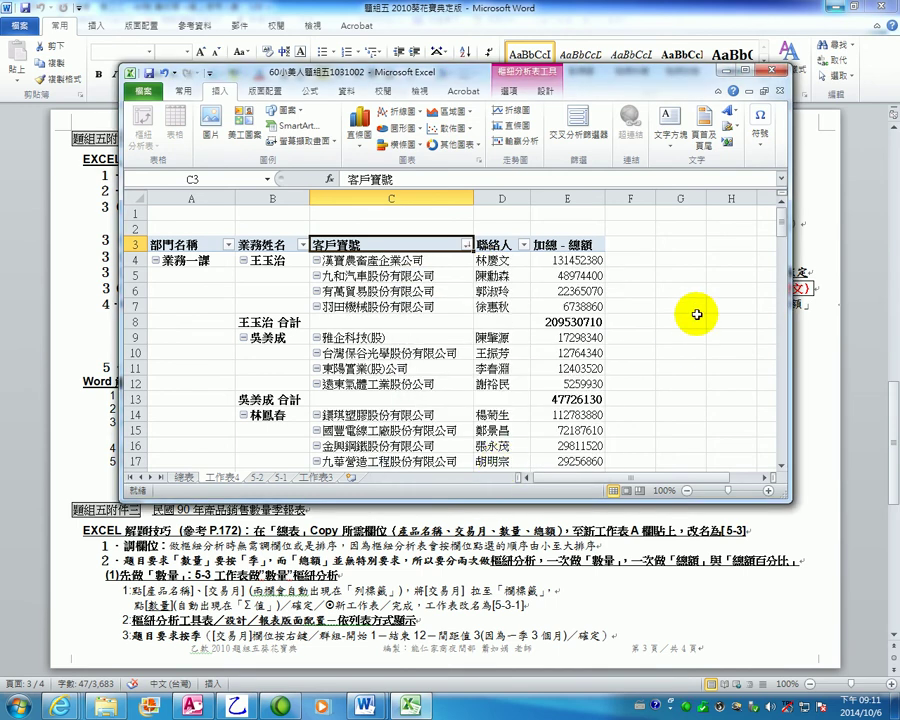
# Examine how the 客戶寶號 entries are ordered by 加總 - 總額 within the first department and salesperson.
pyautogui.click(256, 260)
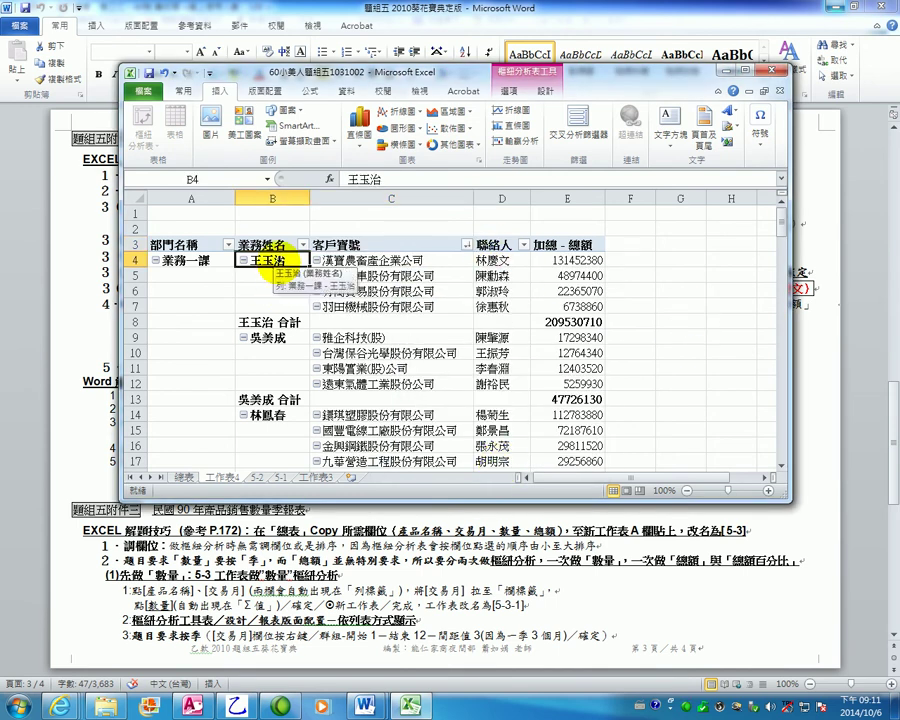
pyautogui.click(268, 244)
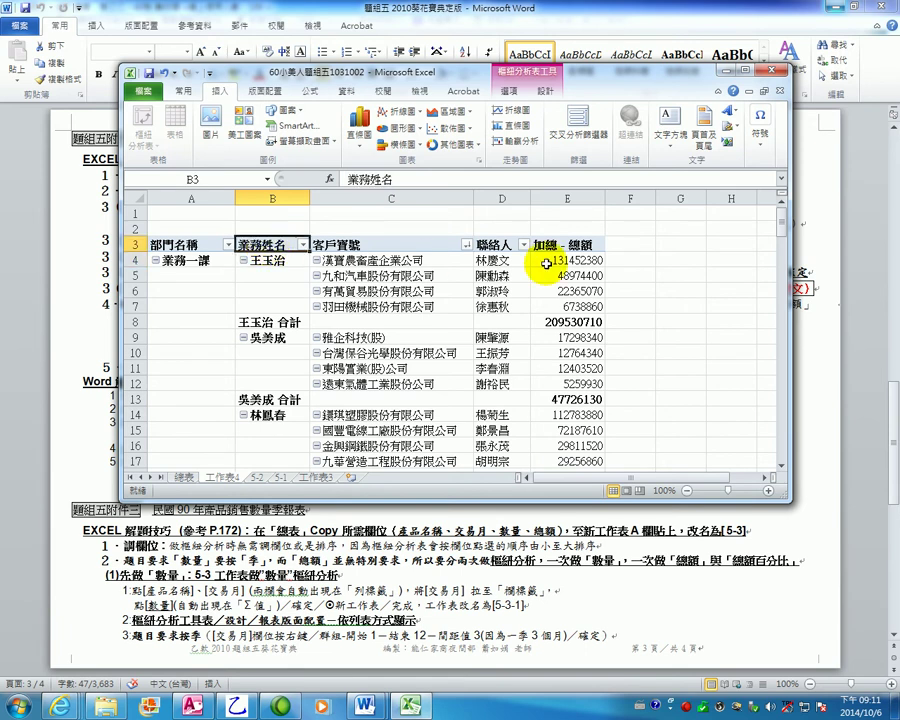
pyautogui.click(352, 244)
pyautogui.click(354, 261)
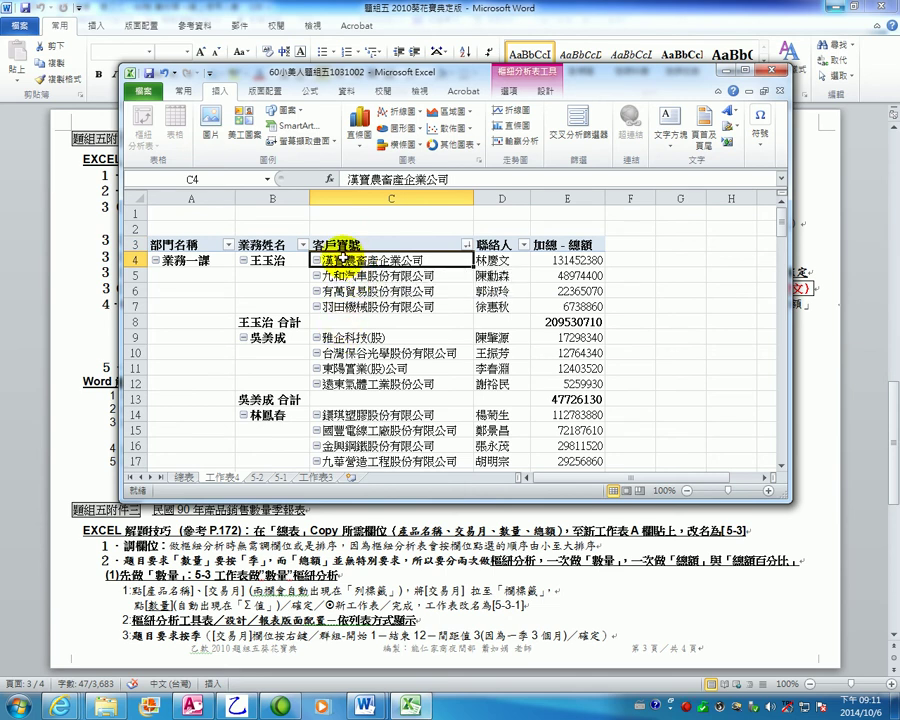
pyautogui.click(561, 260)
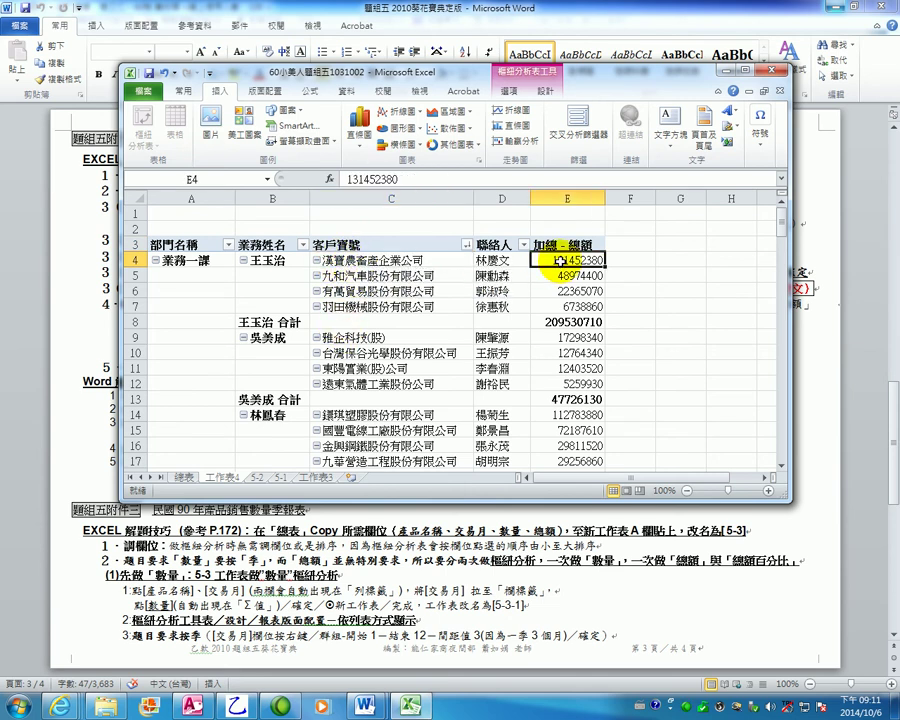
pyautogui.click(172, 263)
pyautogui.click(262, 261)
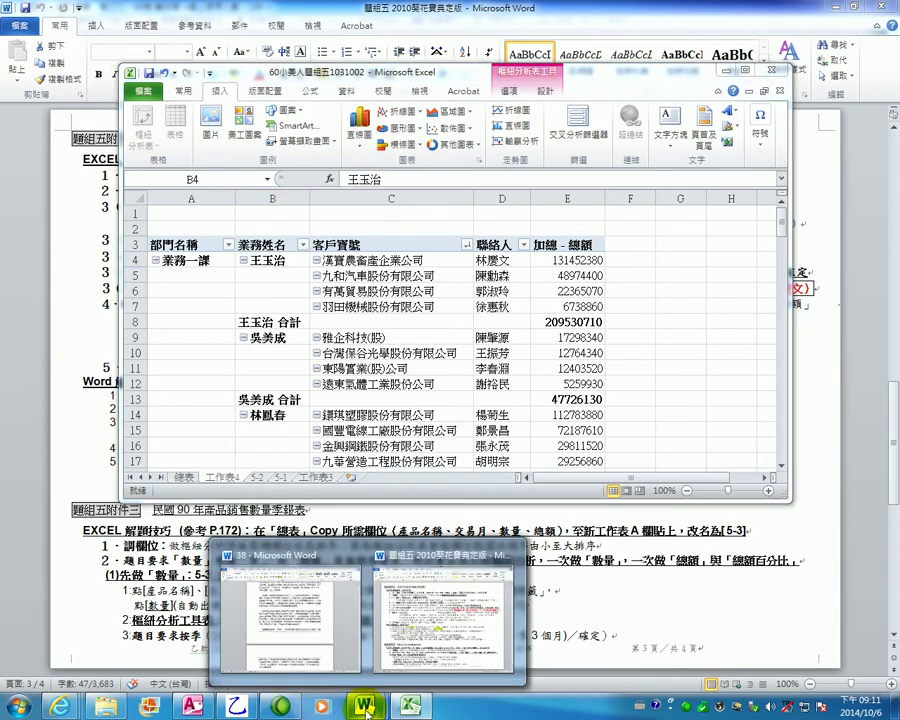
# Switch to the exam question viewer and mark the 客戶寶號 and 總額 columns of the sample report in green.
pyautogui.click(236, 707)
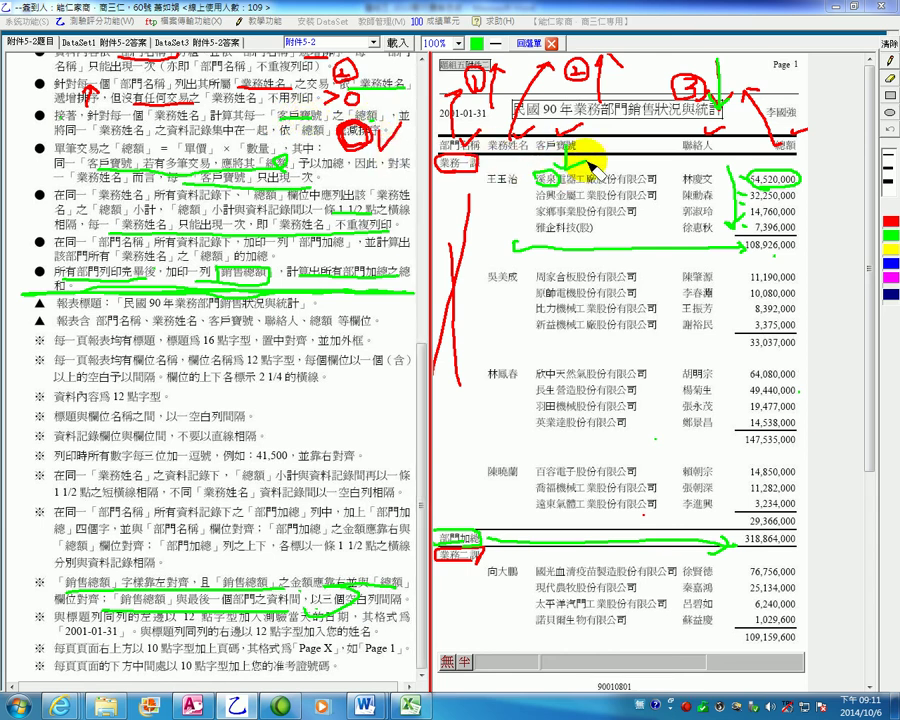
pyautogui.moveTo(583, 178)
pyautogui.mouseDown()
pyautogui.moveTo(556, 172)
pyautogui.moveTo(568, 176)
pyautogui.mouseUp()
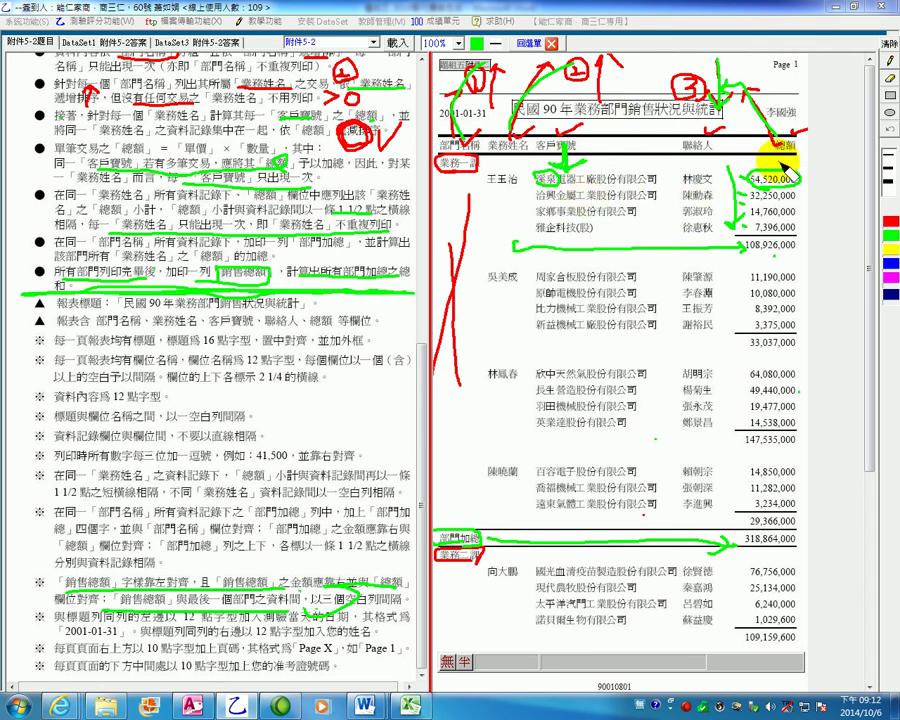
pyautogui.moveTo(775, 170); pyautogui.dragTo(760, 172)
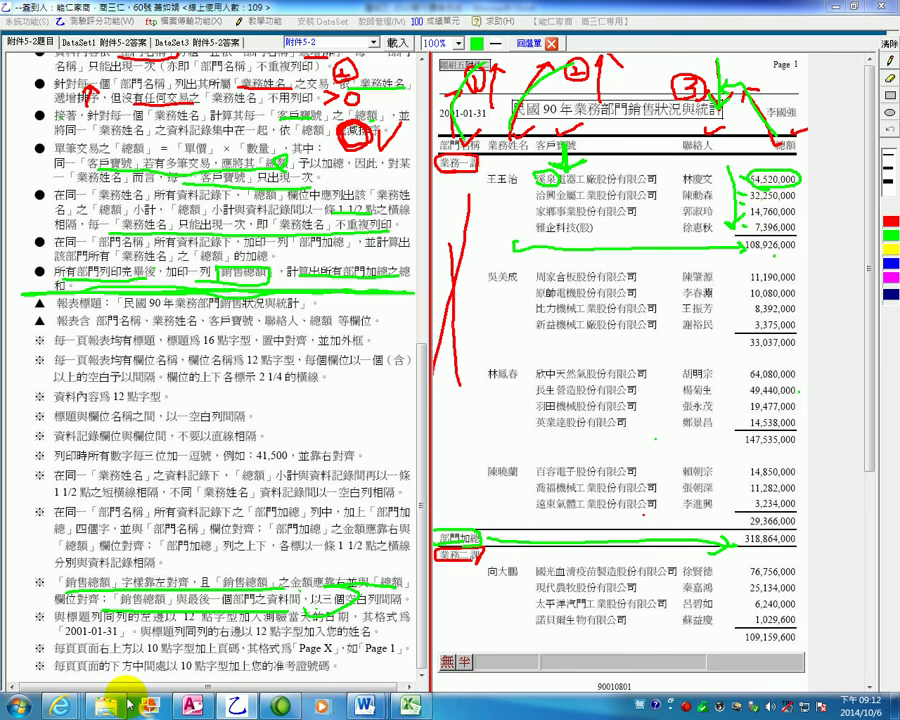
# Switch back to the Excel workbook and review the 部門名稱, 業務姓名, 客戶寶號 and 加總 - 總額 columns of the pivot table.
pyautogui.click(395, 706)
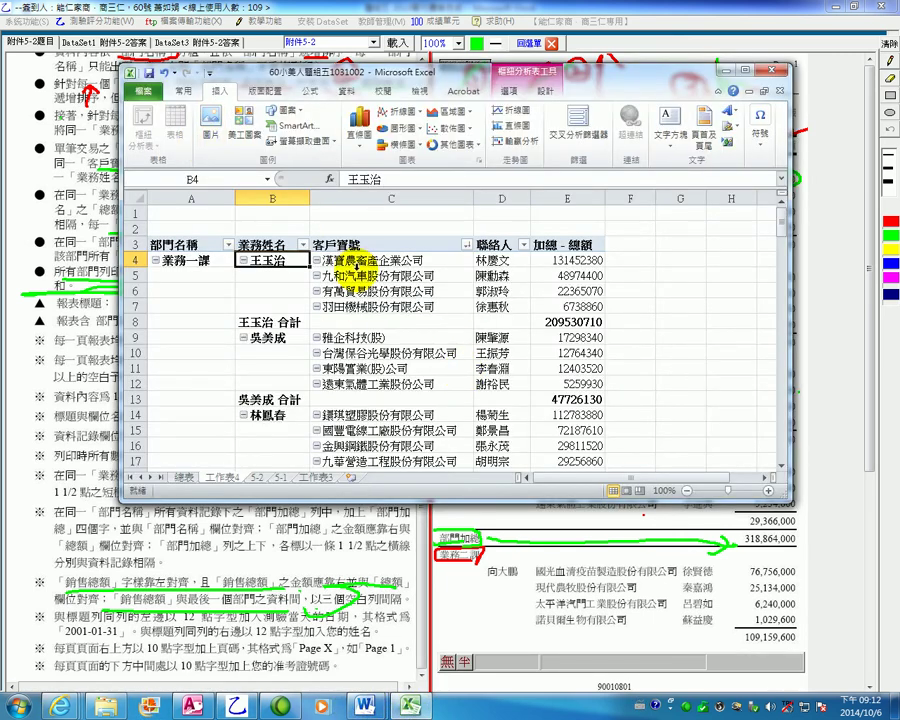
pyautogui.click(252, 262)
pyautogui.click(343, 260)
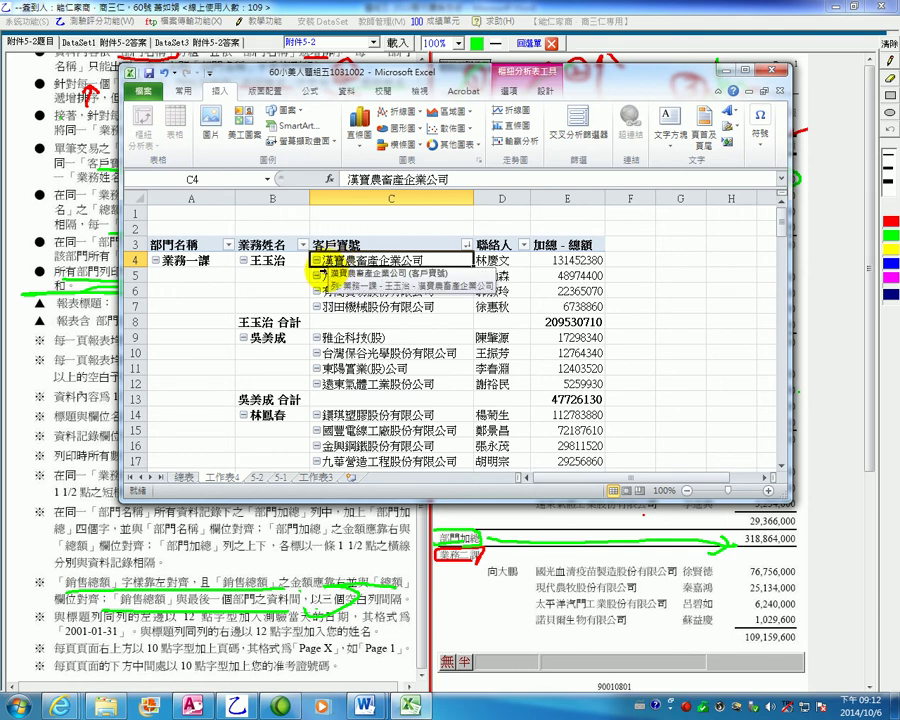
pyautogui.click(193, 199)
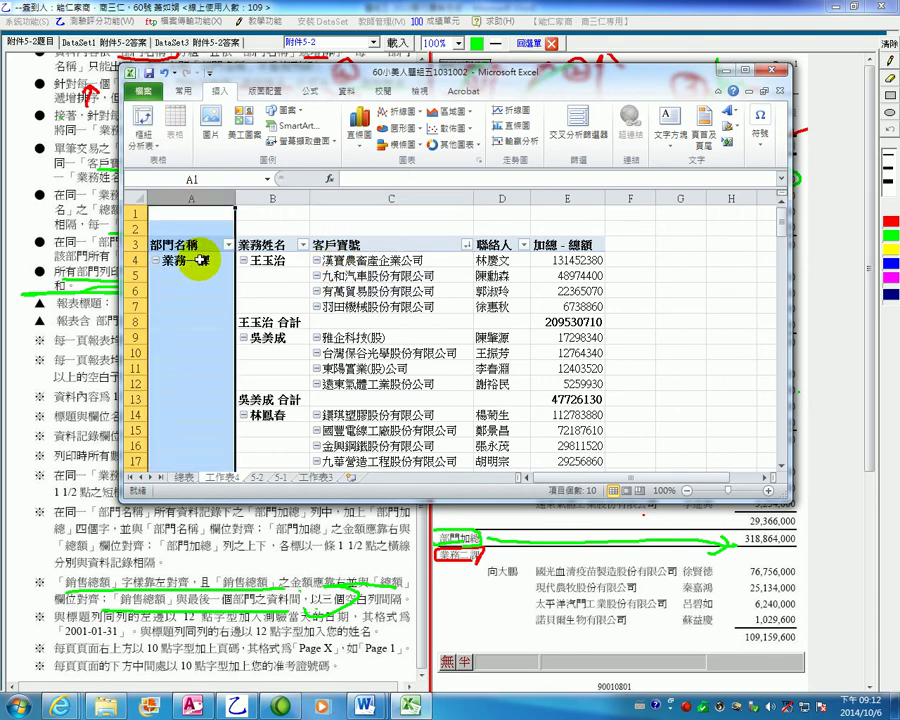
pyautogui.click(283, 197)
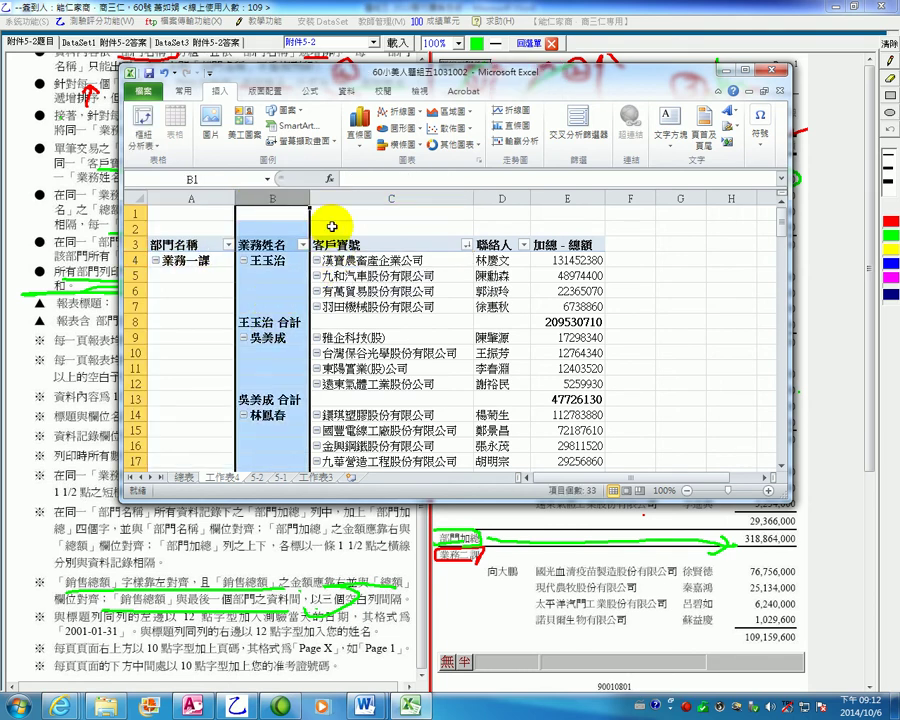
pyautogui.click(555, 197)
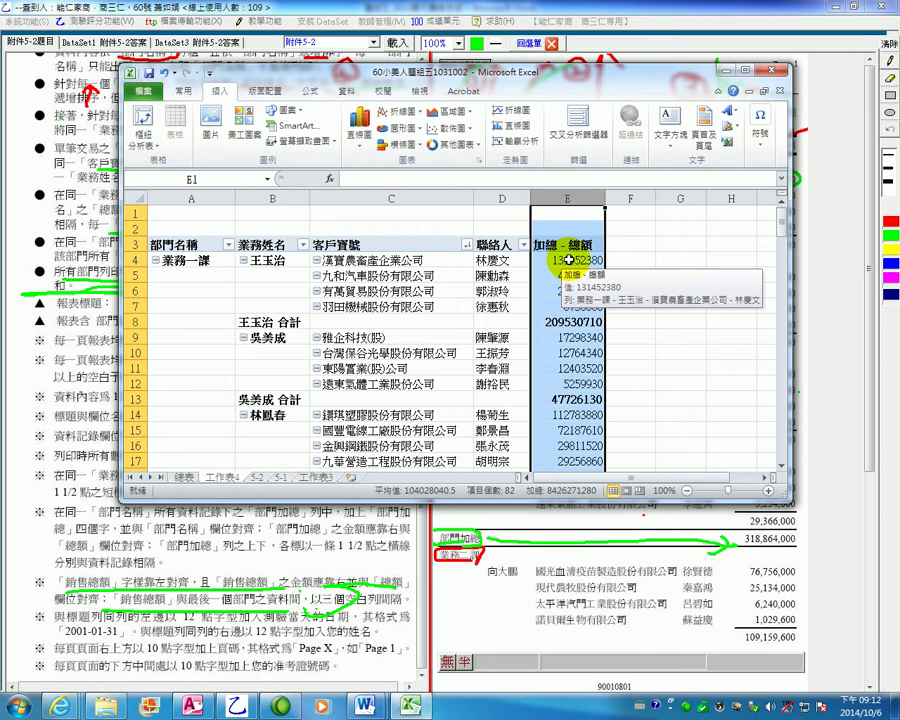
pyautogui.click(418, 261)
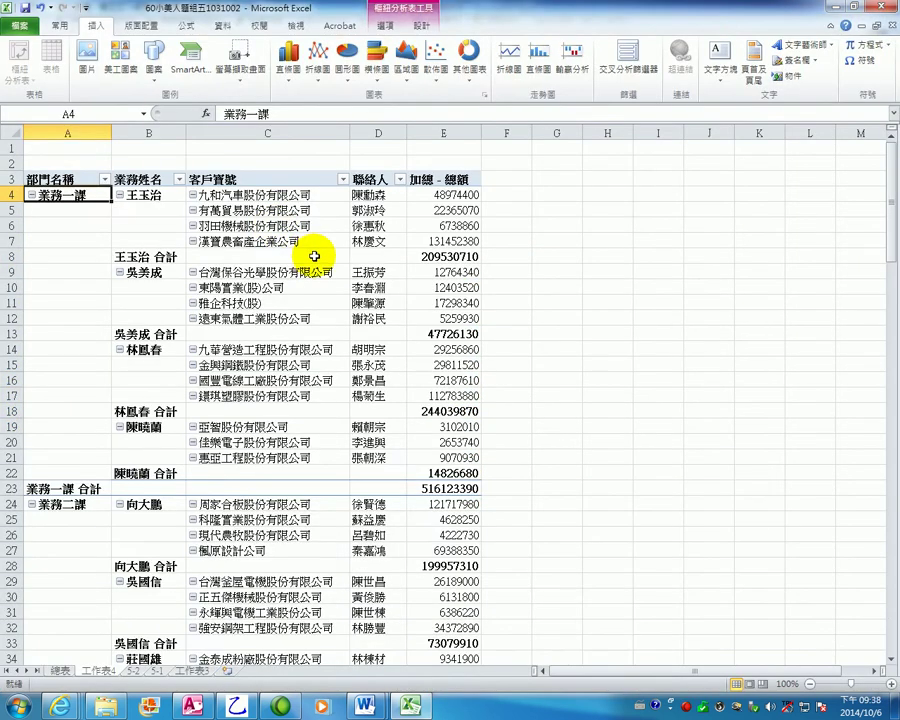
# Rename the pivot table worksheet 工作表4 as 5-2-1.
pyautogui.click(311, 256)
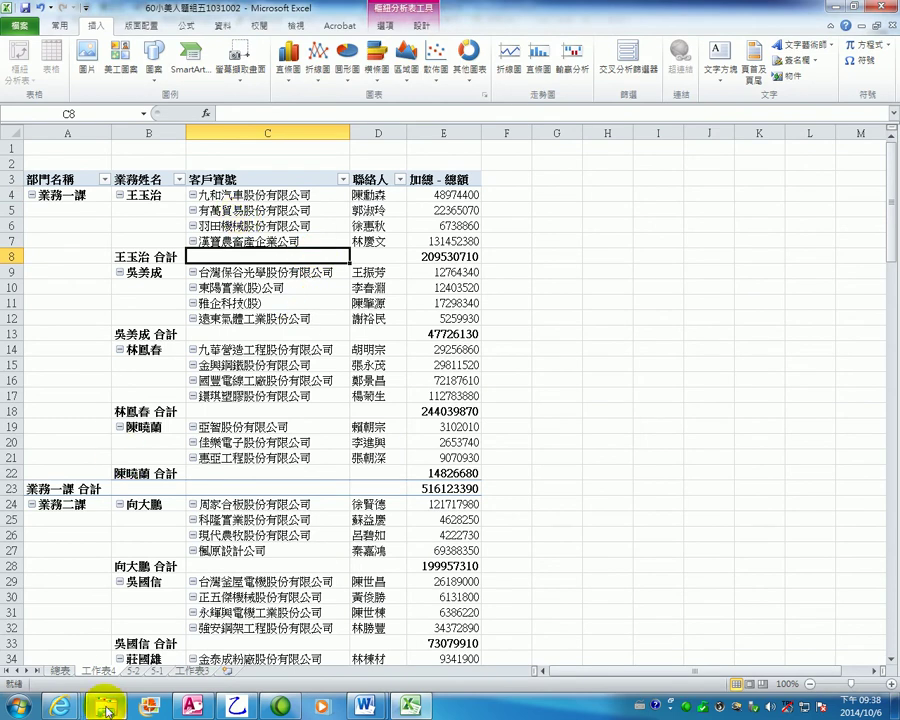
pyautogui.doubleClick(99, 671)
pyautogui.write('4')
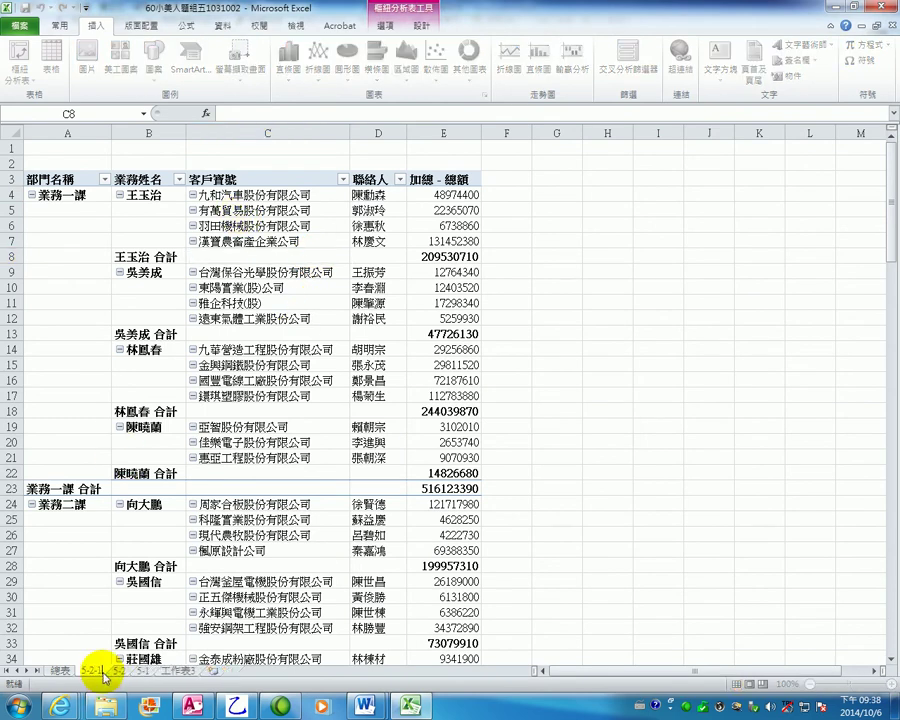
pyautogui.press('Return')
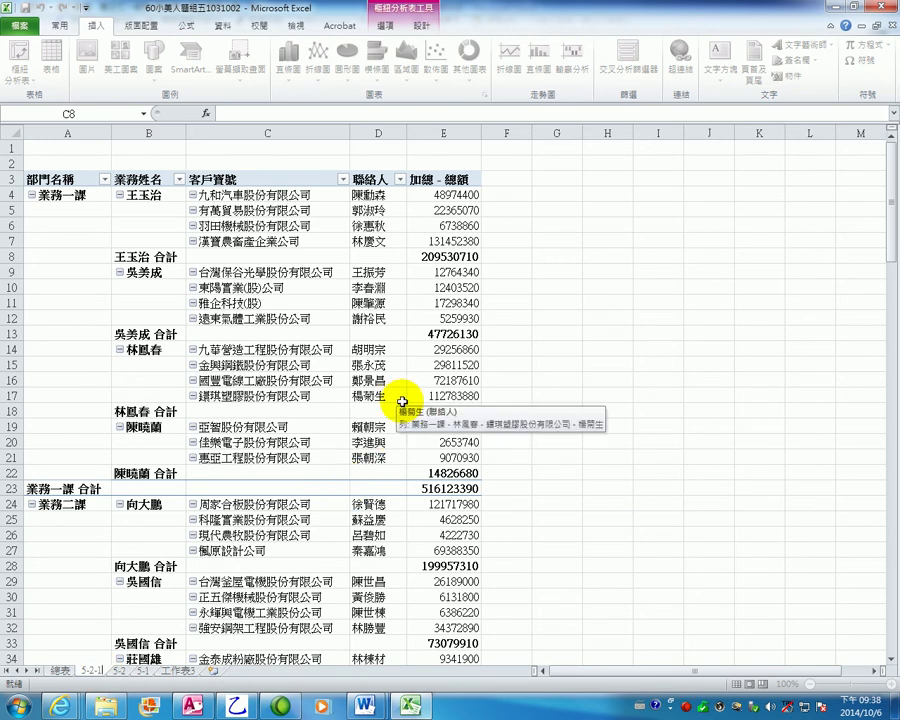
pyautogui.click(428, 331)
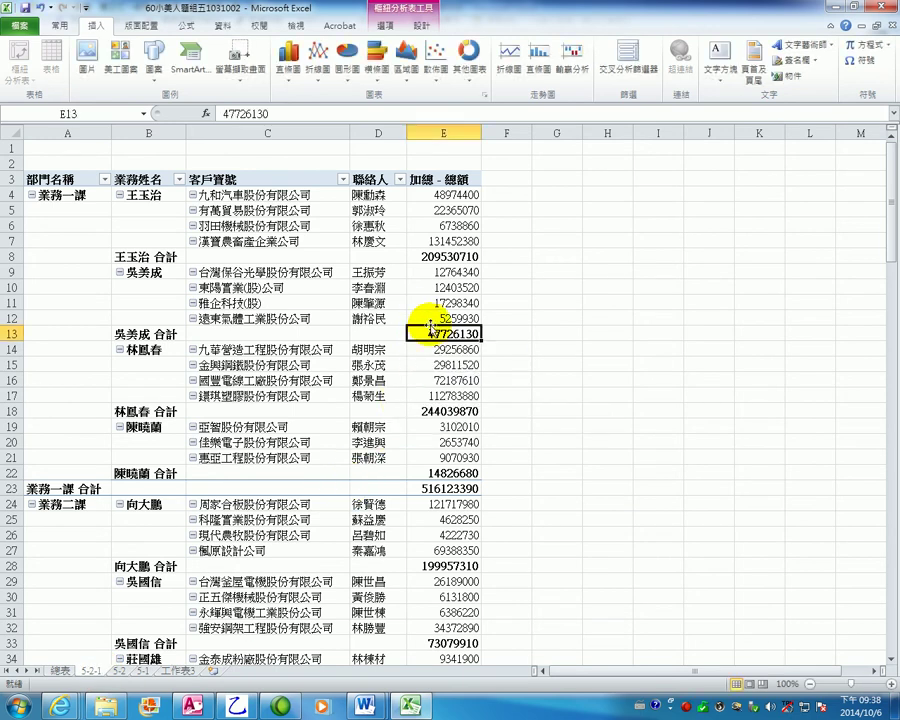
pyautogui.click(472, 207)
pyautogui.click(466, 192)
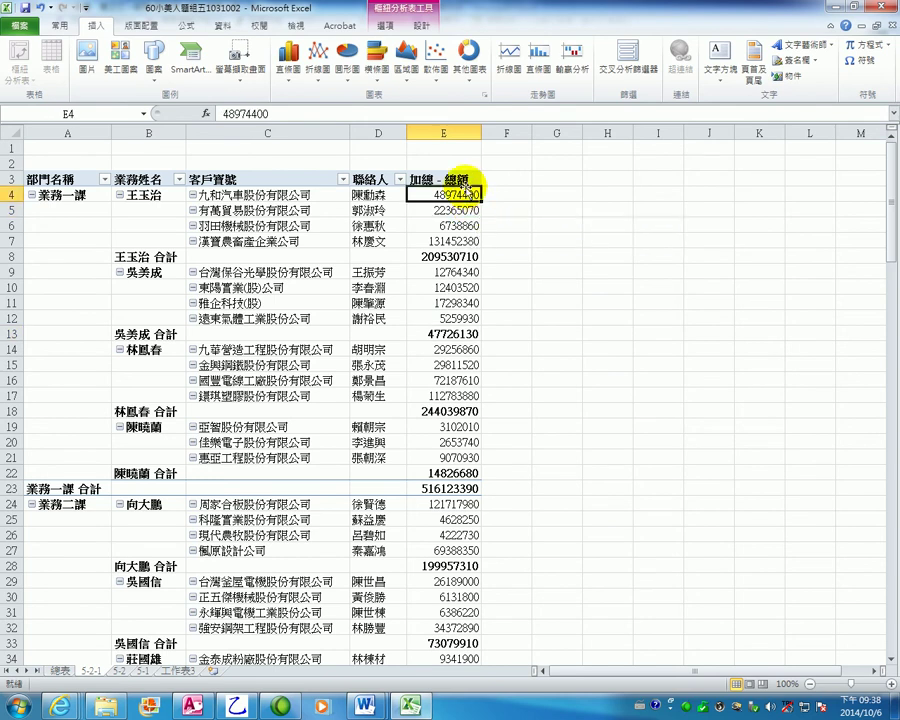
pyautogui.click(299, 179)
pyautogui.rightClick(287, 179)
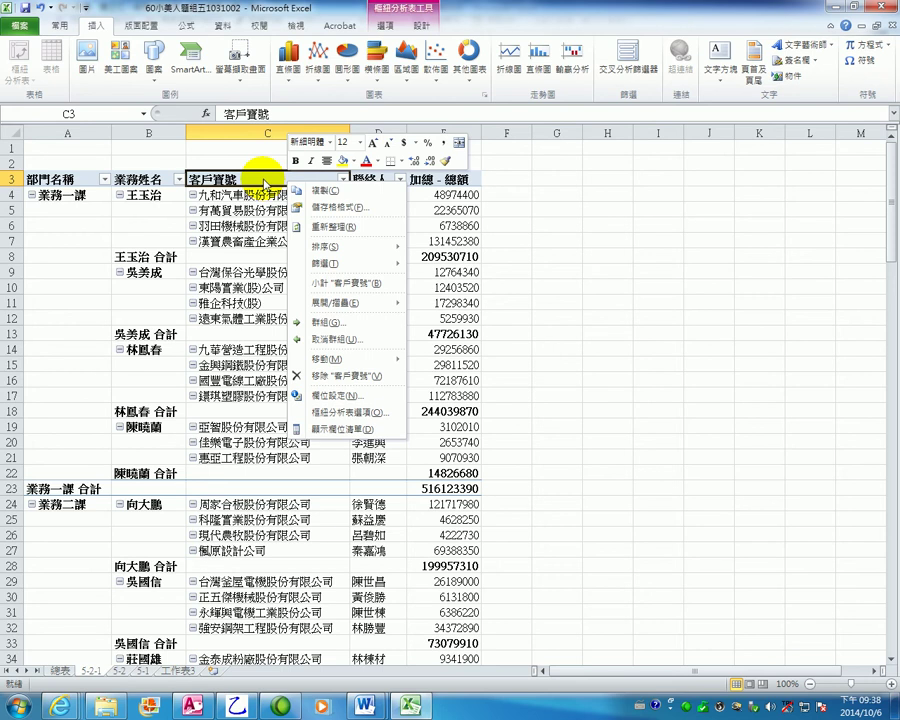
pyautogui.click(68, 128)
# Examine the pivot table columns from 部門名稱 through 聯絡人 against 加總 - 總額 to trace the sorting levels.
pyautogui.click(148, 132)
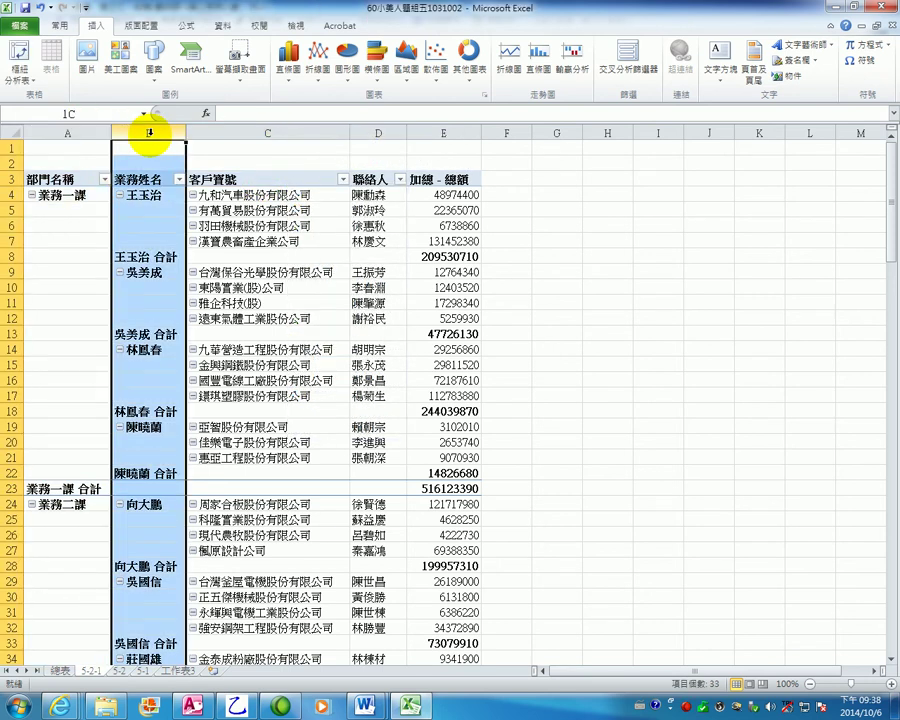
pyautogui.click(463, 128)
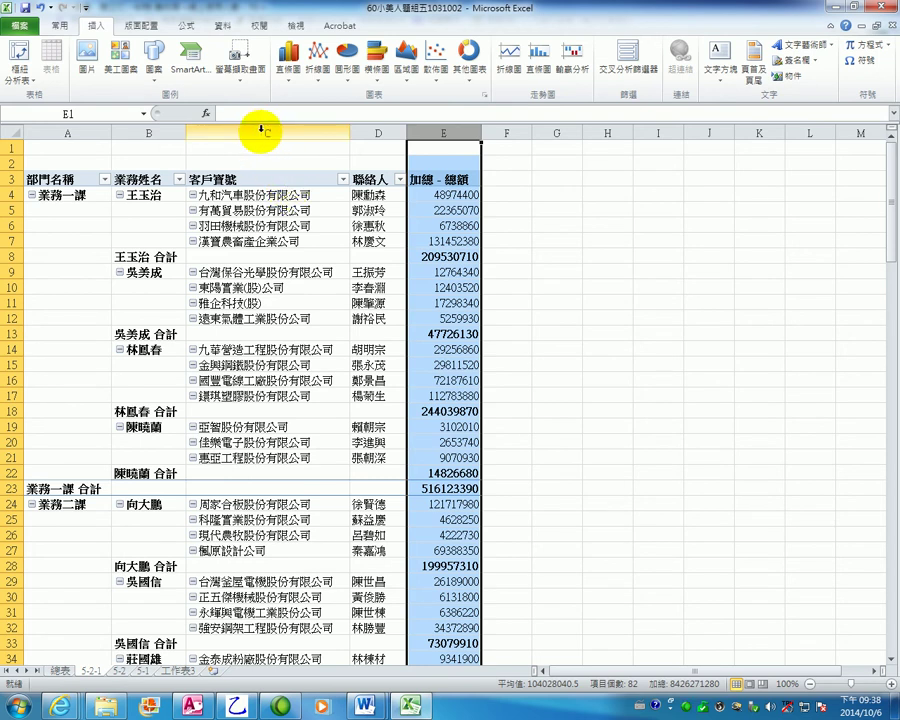
pyautogui.click(195, 170)
pyautogui.click(712, 233)
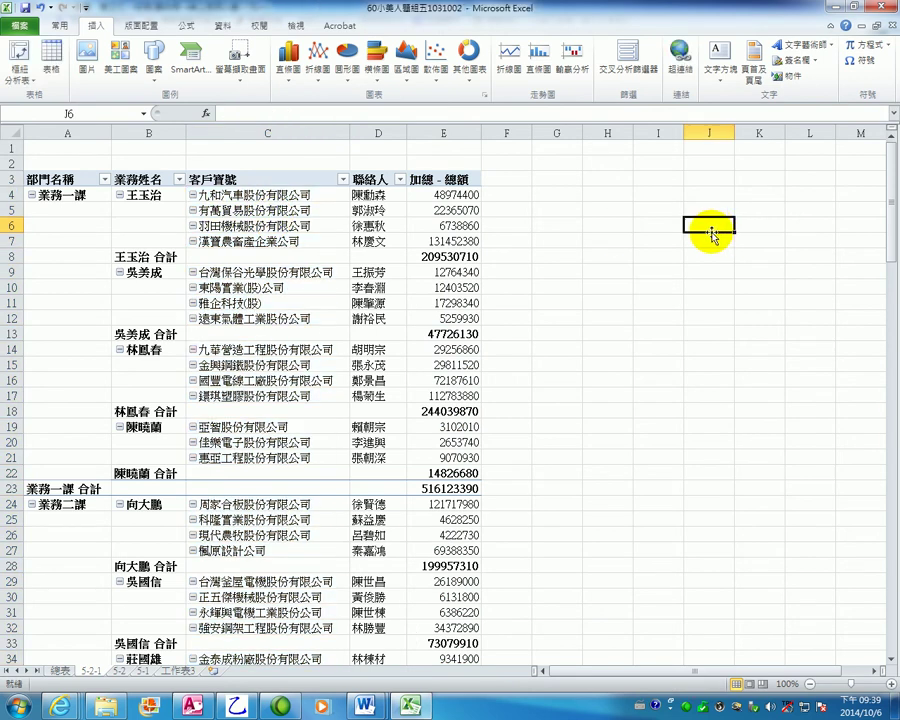
pyautogui.click(442, 130)
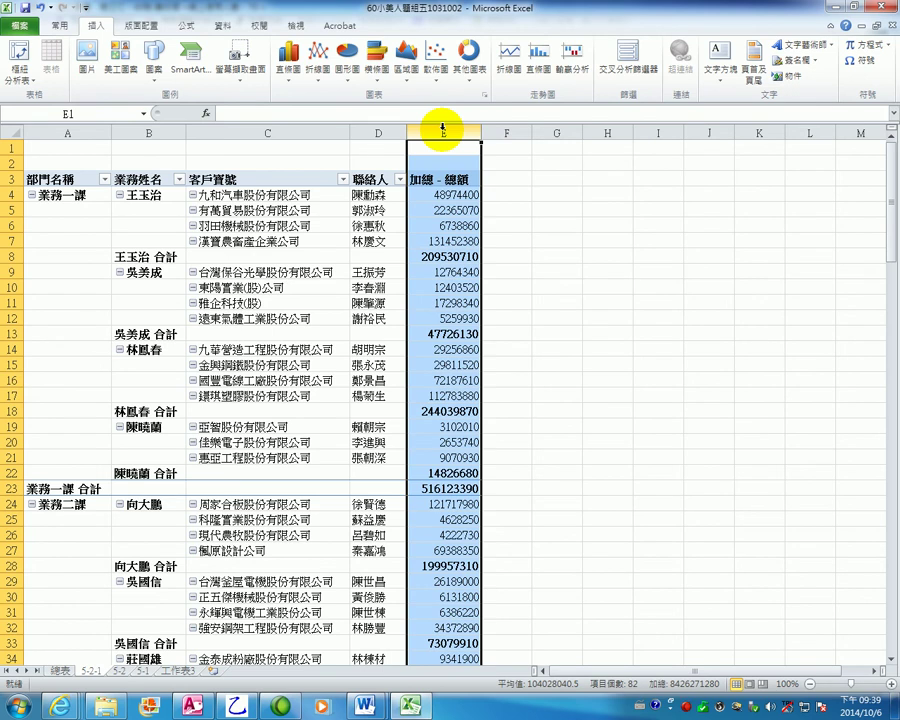
pyautogui.click(67, 128)
pyautogui.click(168, 128)
pyautogui.click(268, 130)
pyautogui.click(378, 130)
pyautogui.click(442, 130)
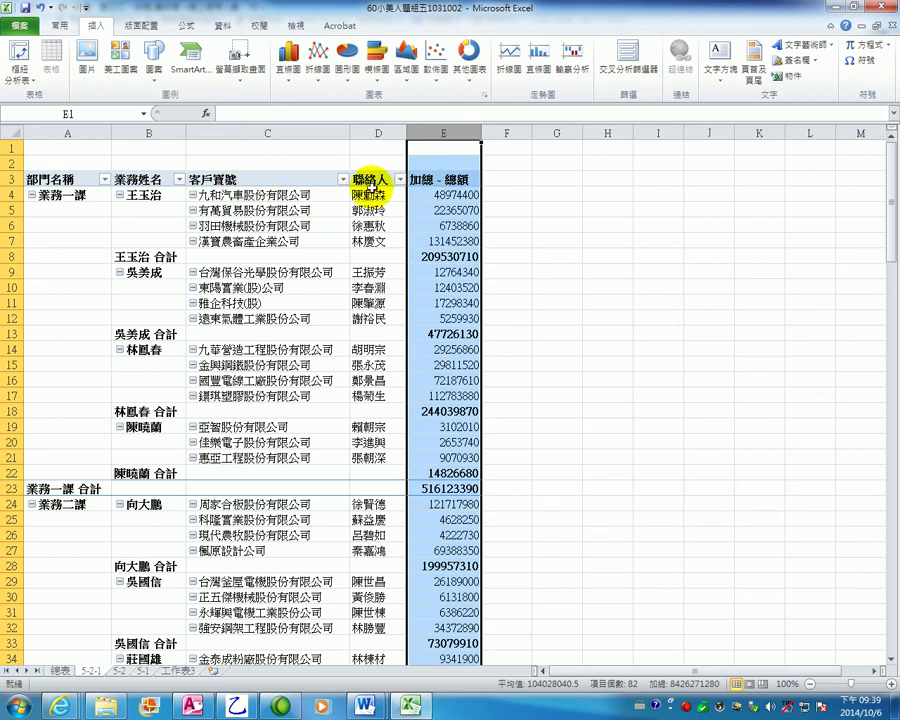
pyautogui.moveTo(66, 131); pyautogui.dragTo(350, 176)
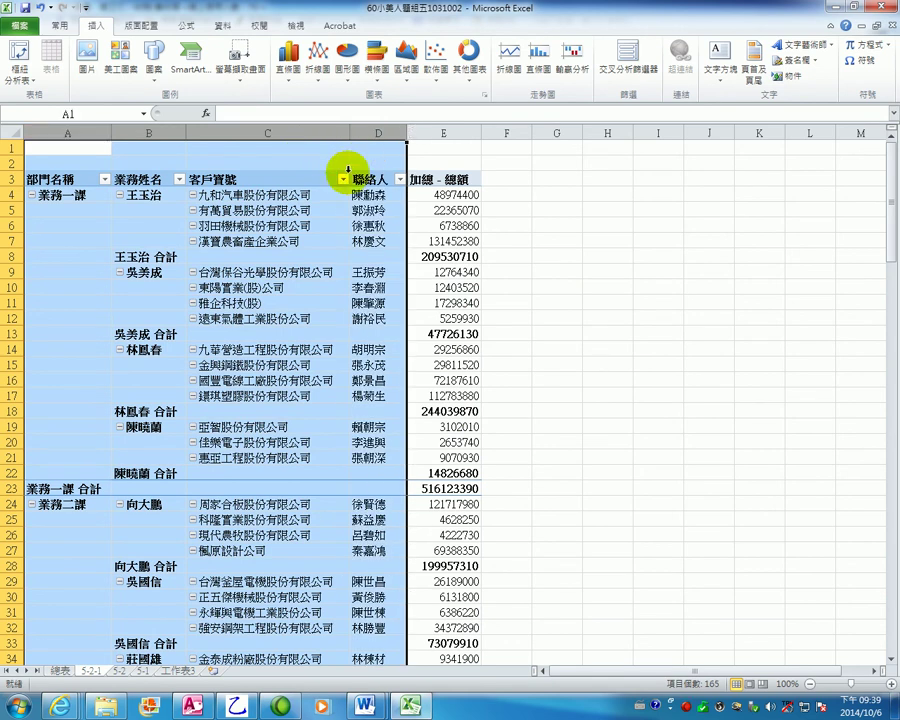
pyautogui.click(75, 128)
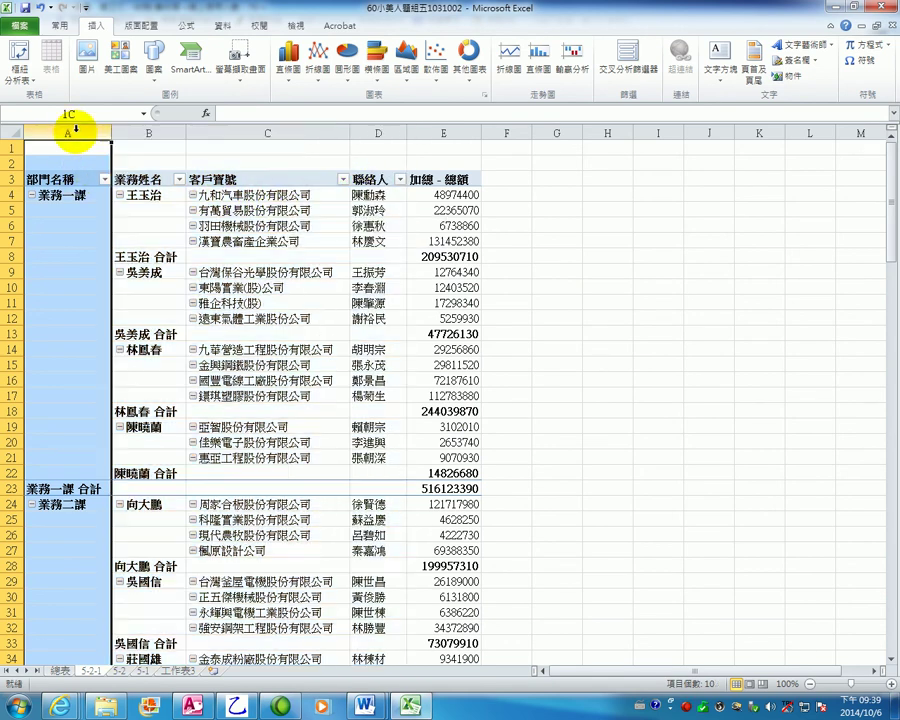
pyautogui.click(275, 129)
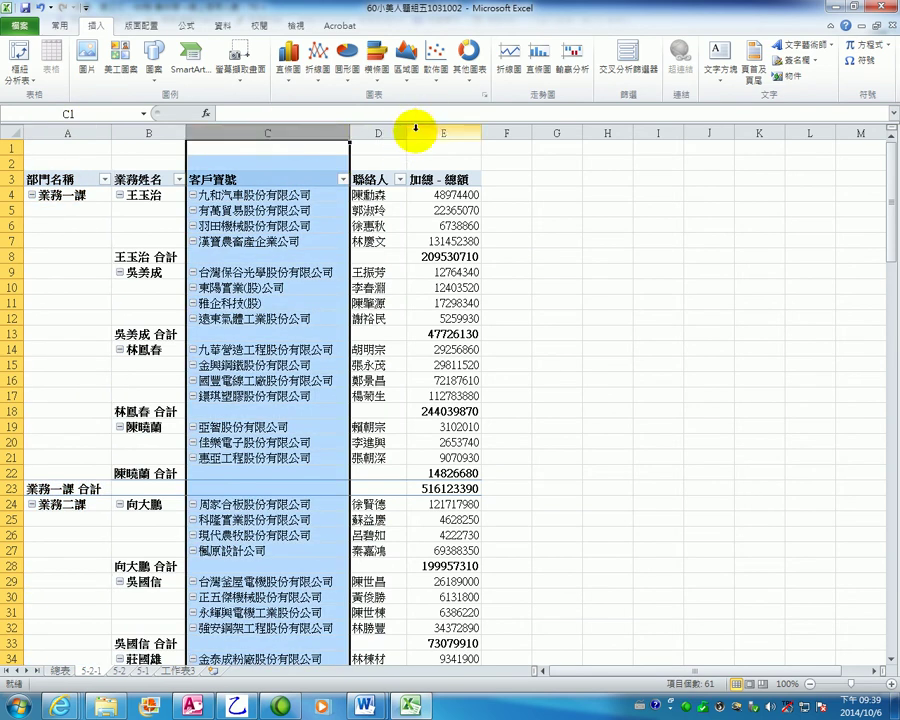
pyautogui.click(382, 128)
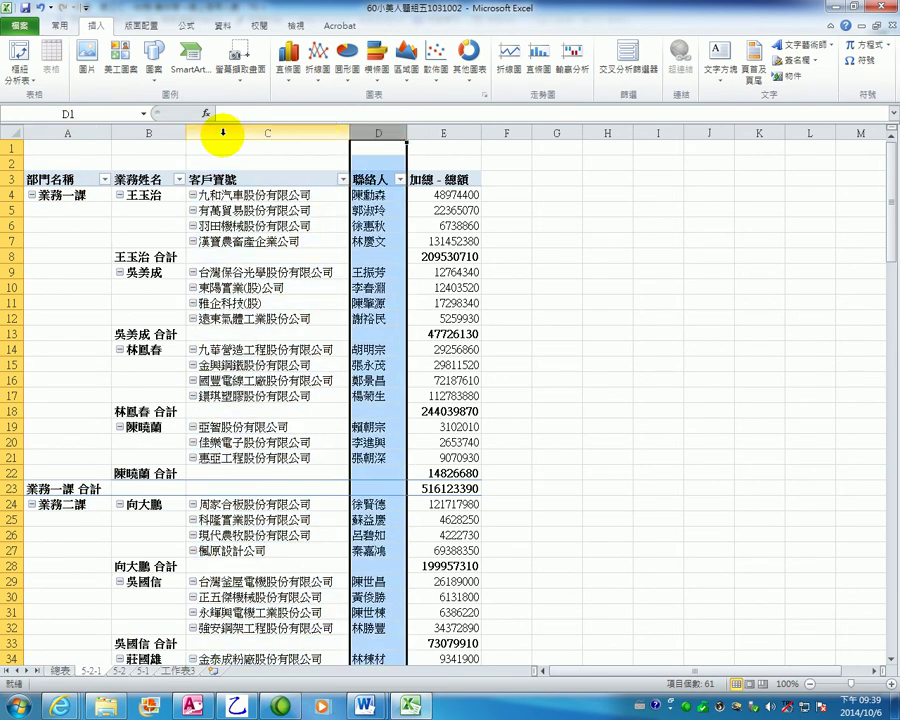
pyautogui.moveTo(66, 128); pyautogui.dragTo(131, 129)
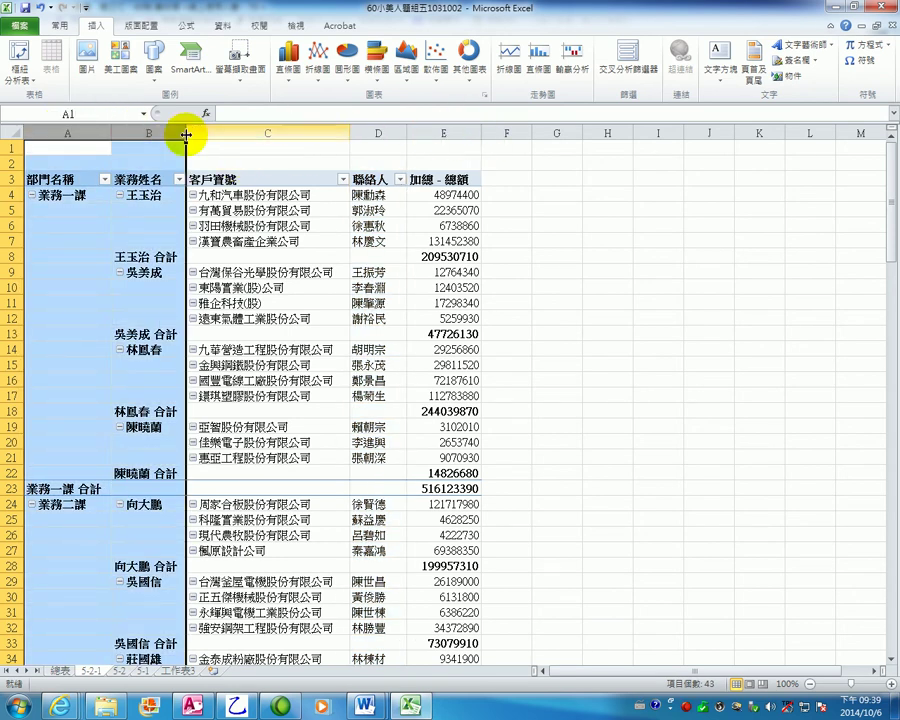
pyautogui.moveTo(87, 122); pyautogui.dragTo(470, 128)
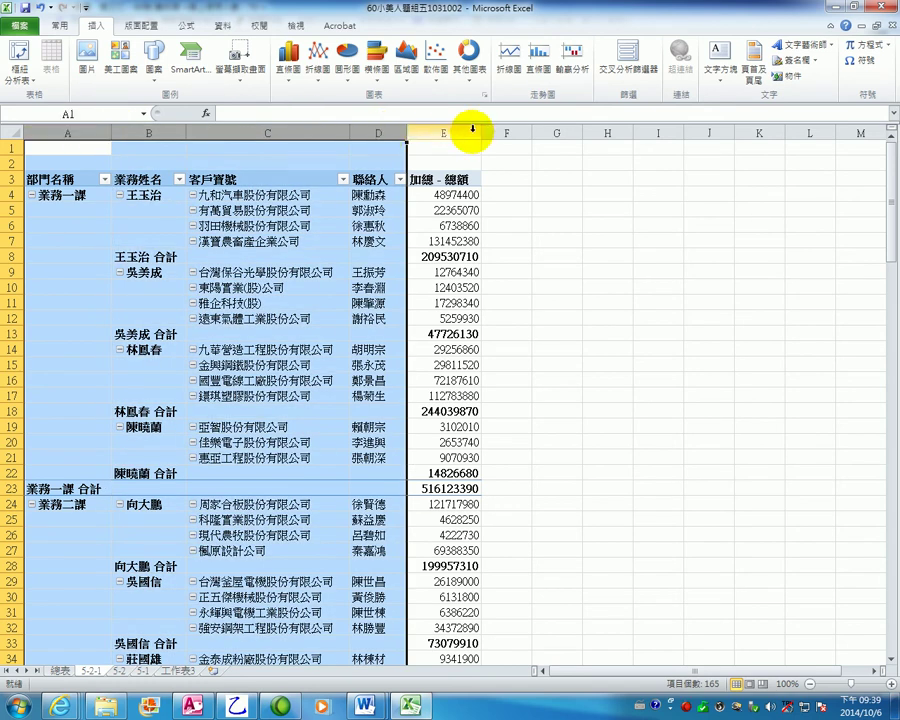
pyautogui.click(470, 128)
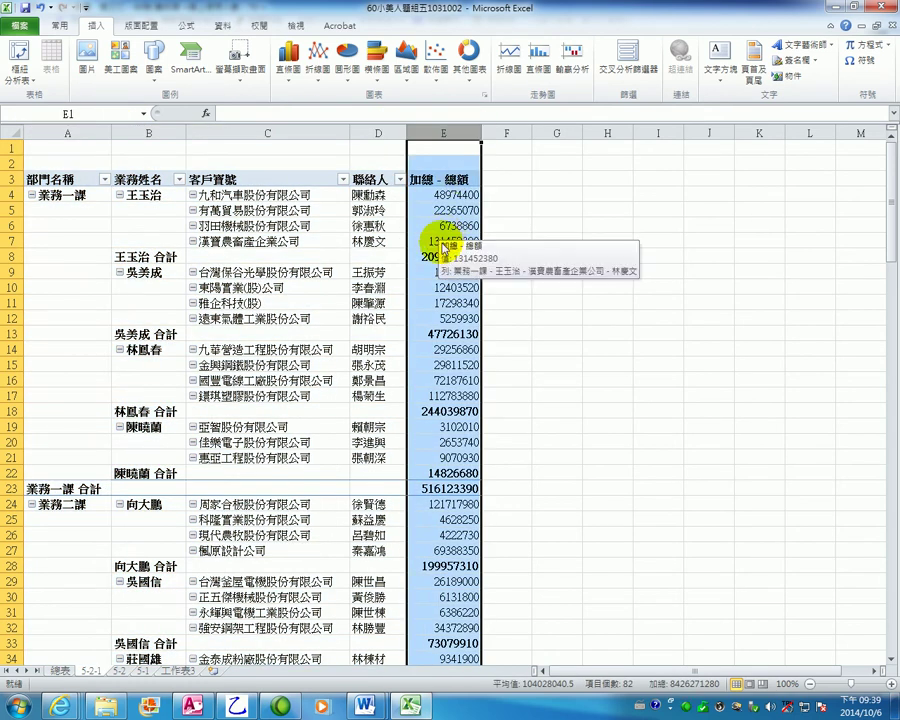
# Sort the 客戶寶號 field of the pivot table in descending order by 加總 - 總額.
pyautogui.click(450, 207)
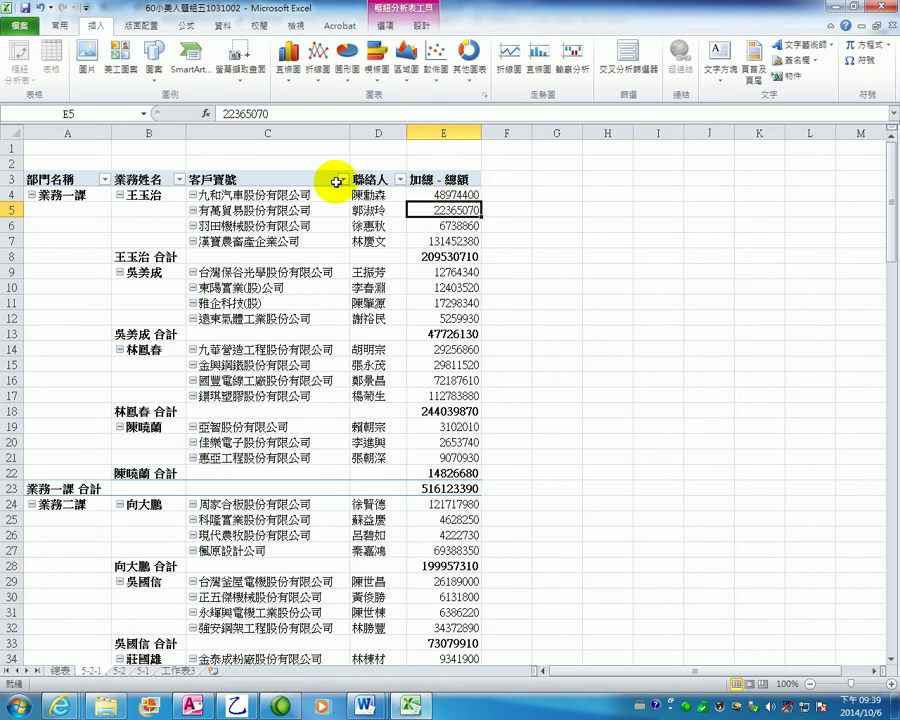
pyautogui.click(247, 178)
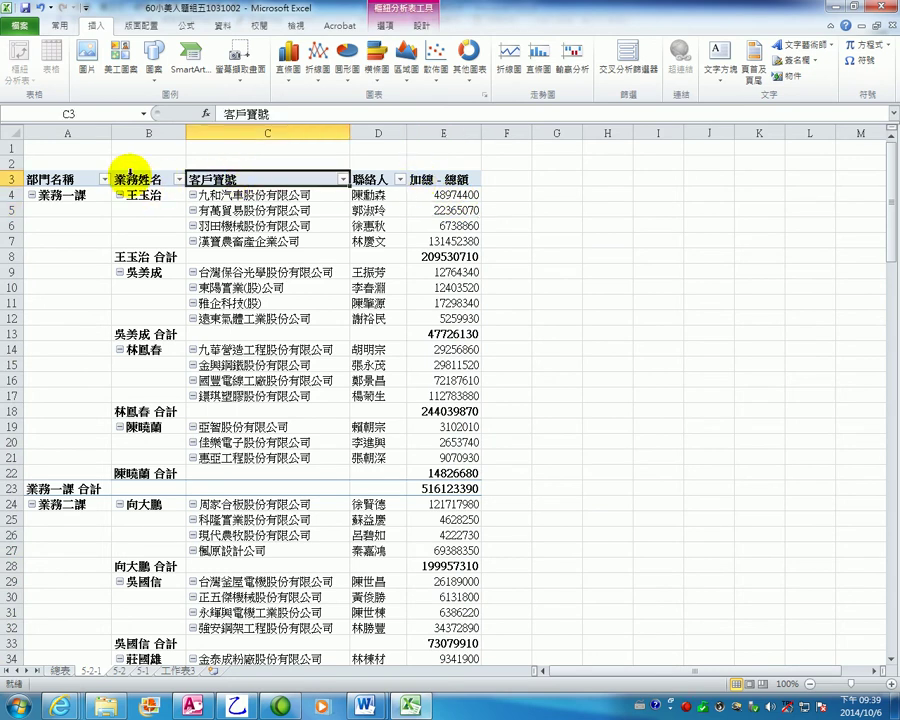
pyautogui.click(45, 132)
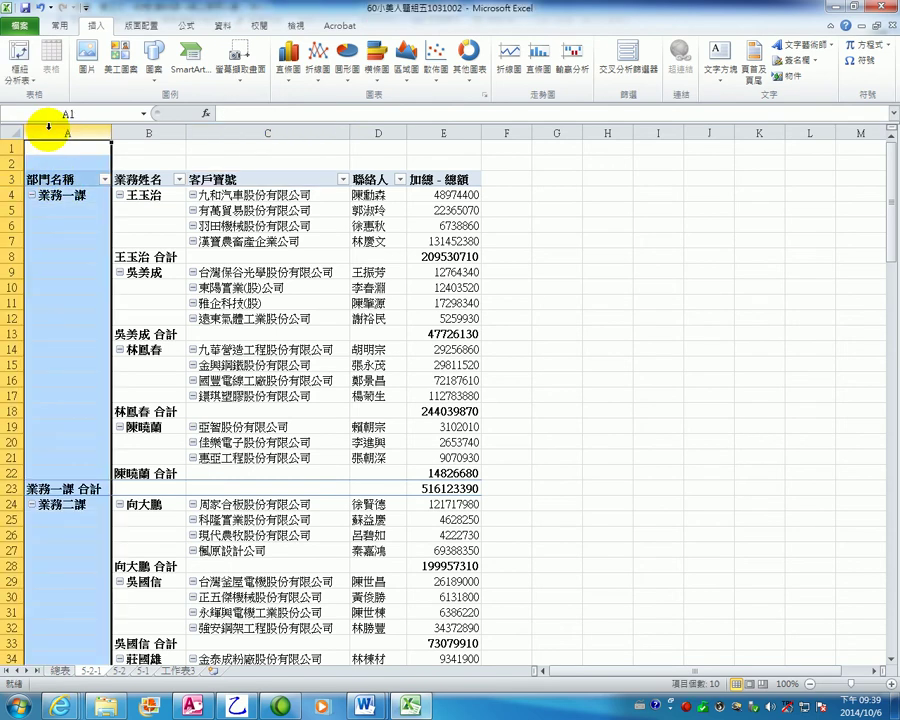
pyautogui.click(138, 126)
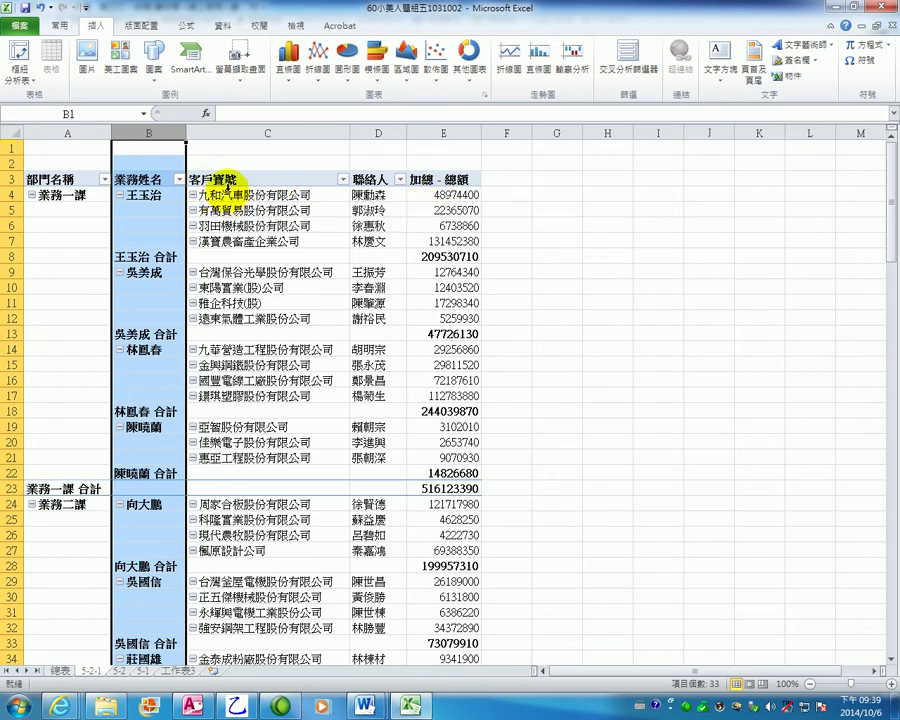
pyautogui.click(275, 178)
pyautogui.rightClick(281, 180)
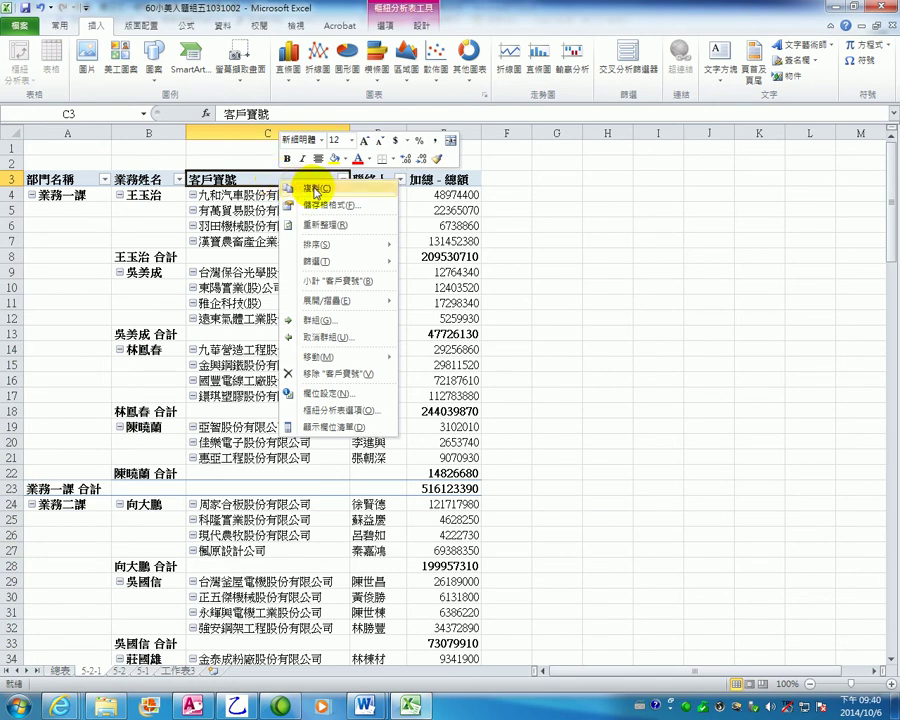
pyautogui.moveTo(344, 244)
pyautogui.click(467, 283)
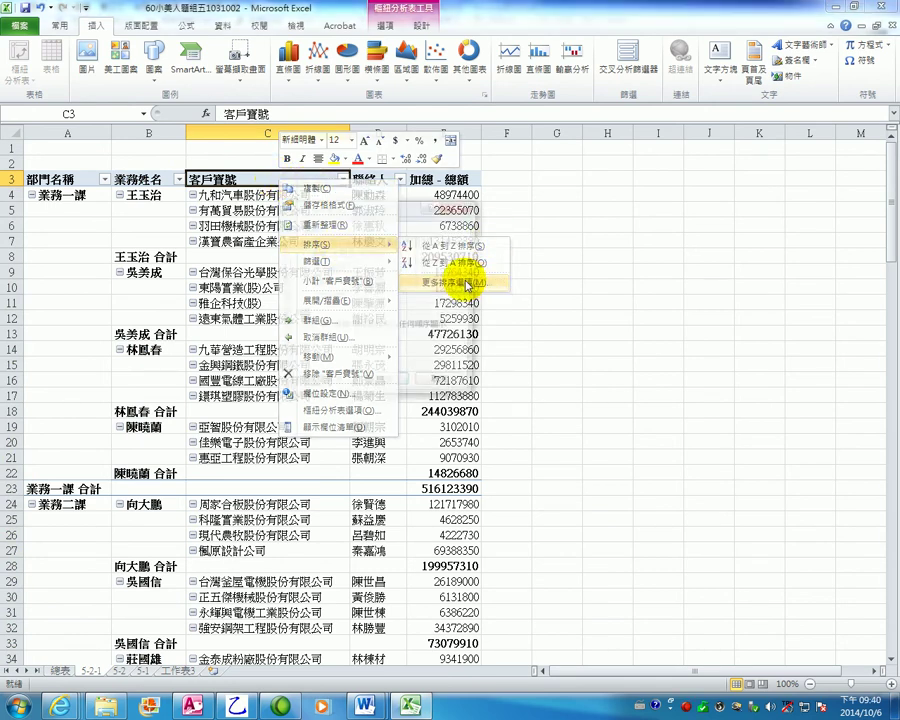
pyautogui.click(316, 283)
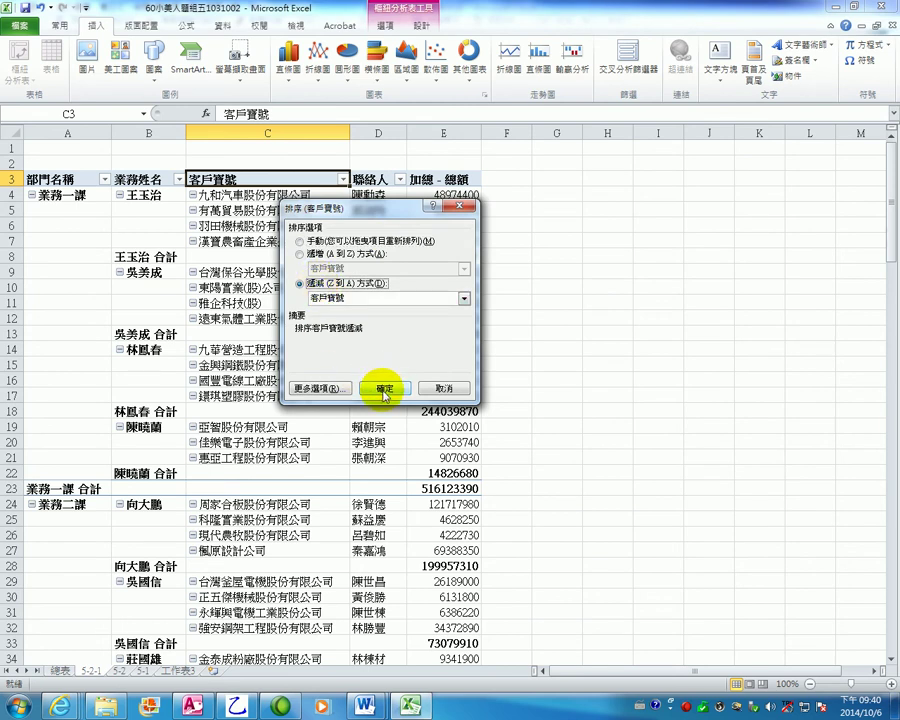
pyautogui.click(464, 298)
pyautogui.click(340, 322)
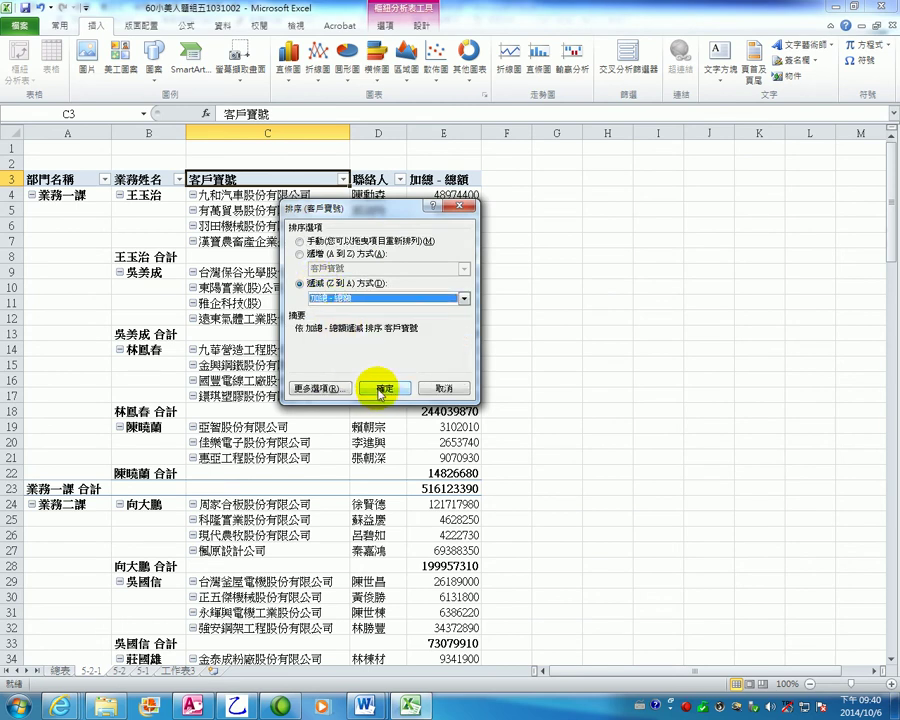
pyautogui.click(384, 388)
pyautogui.click(693, 378)
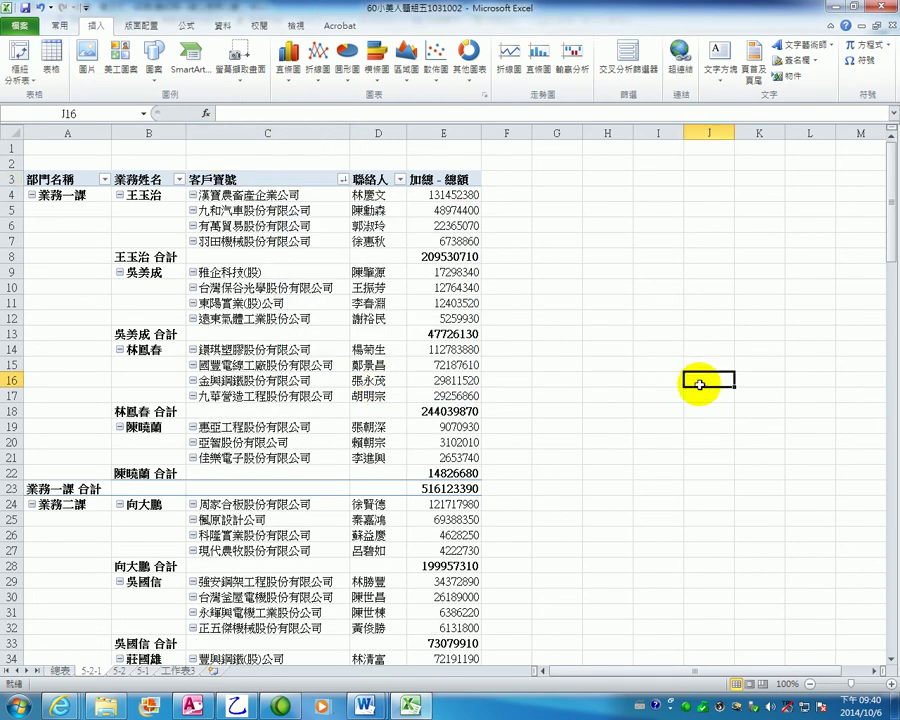
# Check the contact and the 加總 - 總額 value of the first customer row in the sorted pivot table.
pyautogui.click(441, 193)
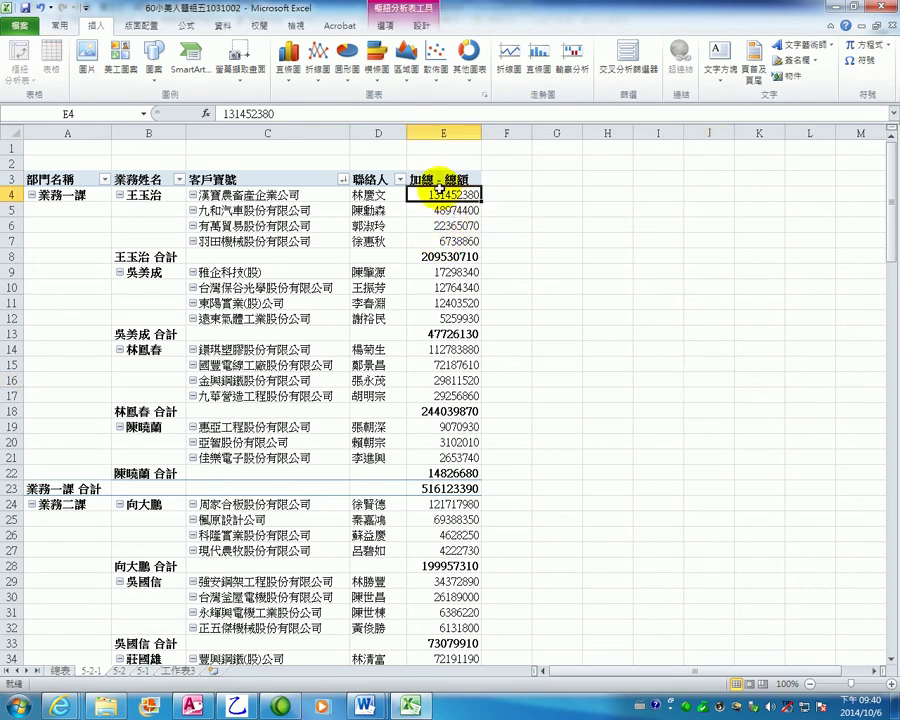
pyautogui.moveTo(457, 197)
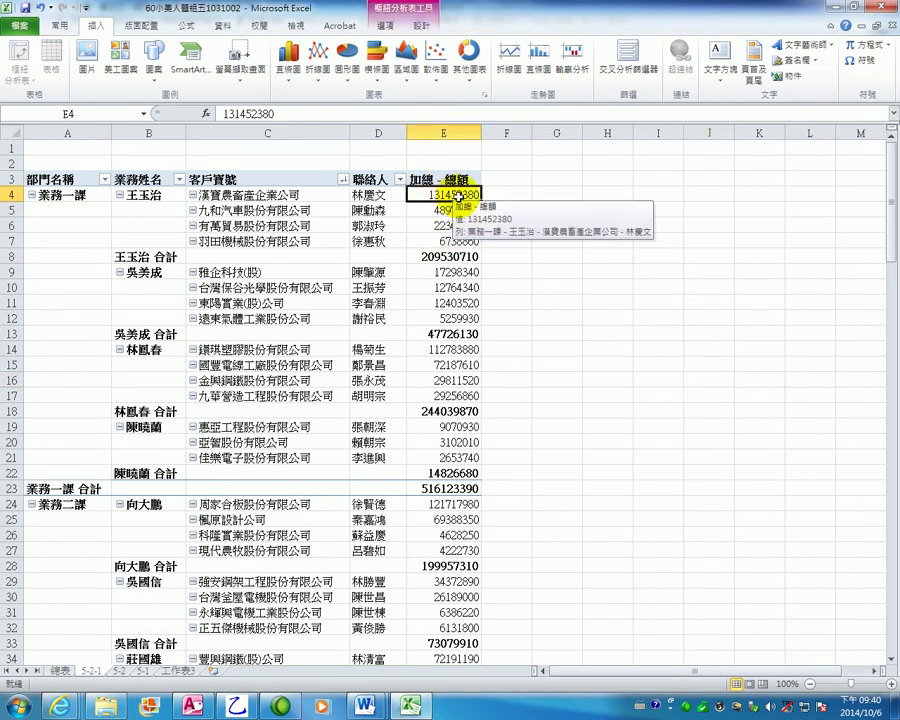
pyautogui.click(378, 194)
pyautogui.click(443, 195)
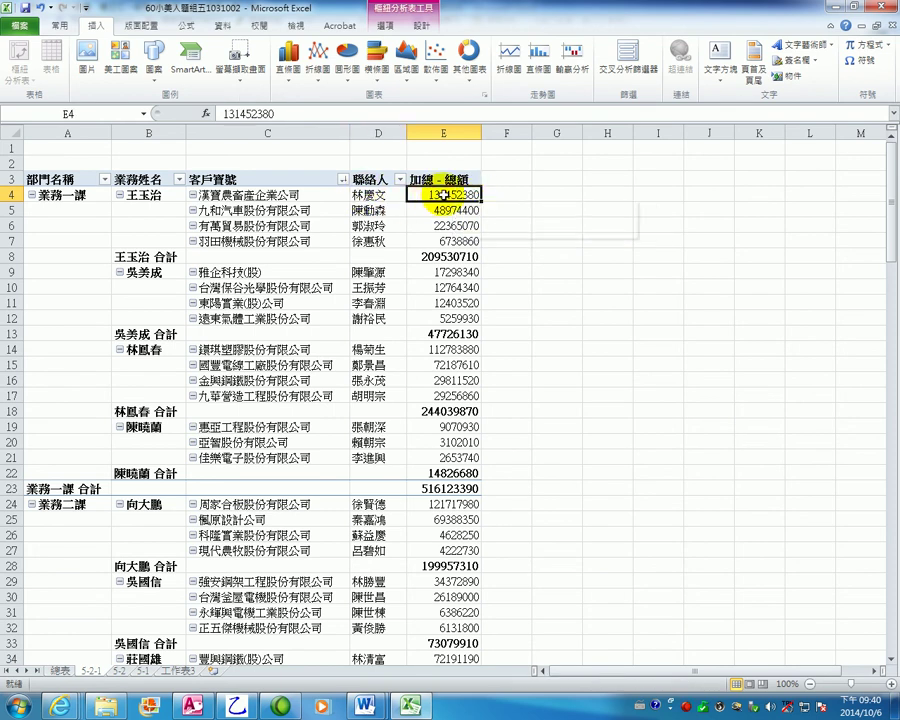
pyautogui.click(356, 193)
pyautogui.click(435, 197)
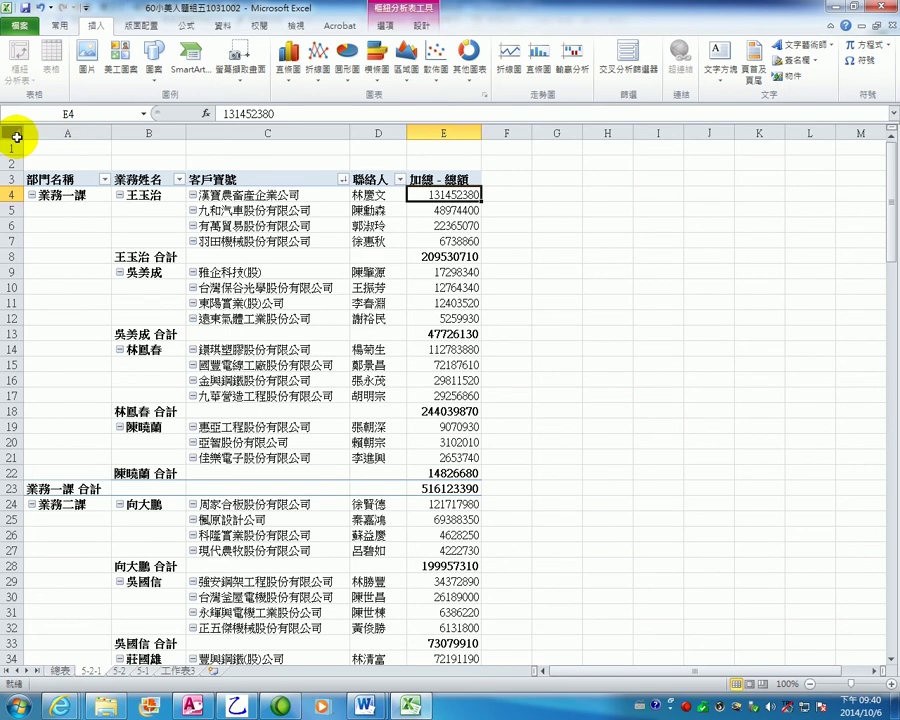
pyautogui.rightClick(88, 672)
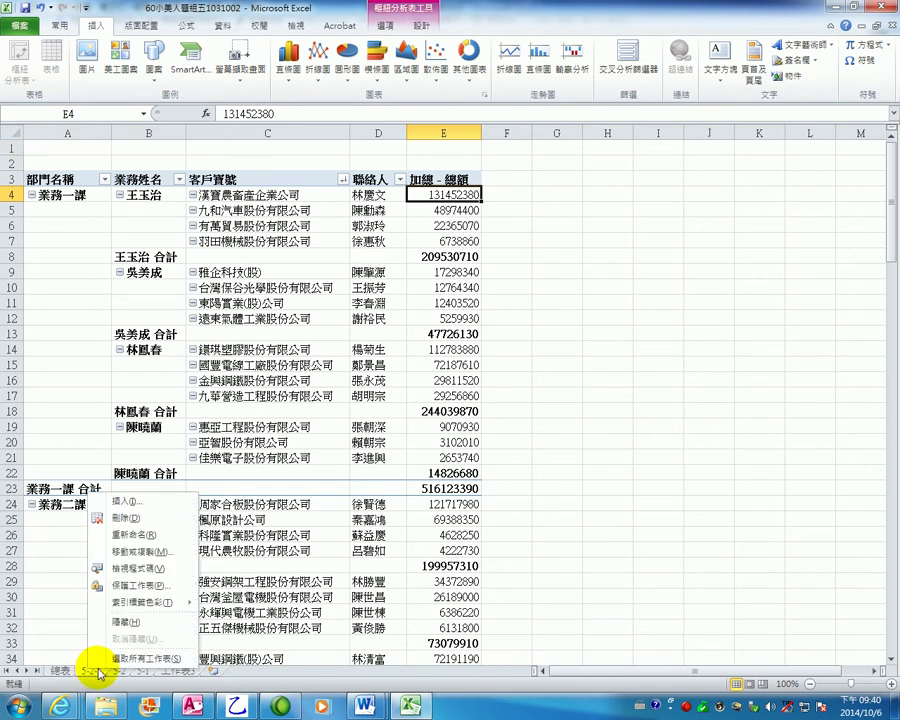
pyautogui.click(124, 551)
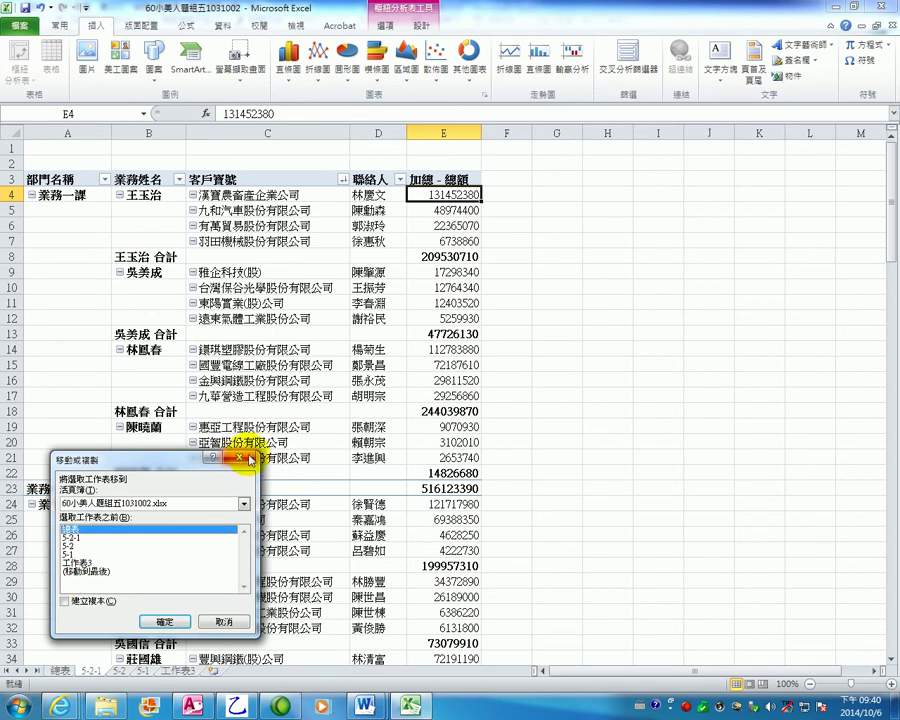
pyautogui.click(248, 457)
# Copy the whole pivot table range A1:E84 on sheet 5-2-1, including the 總計 row.
pyautogui.click(8, 132)
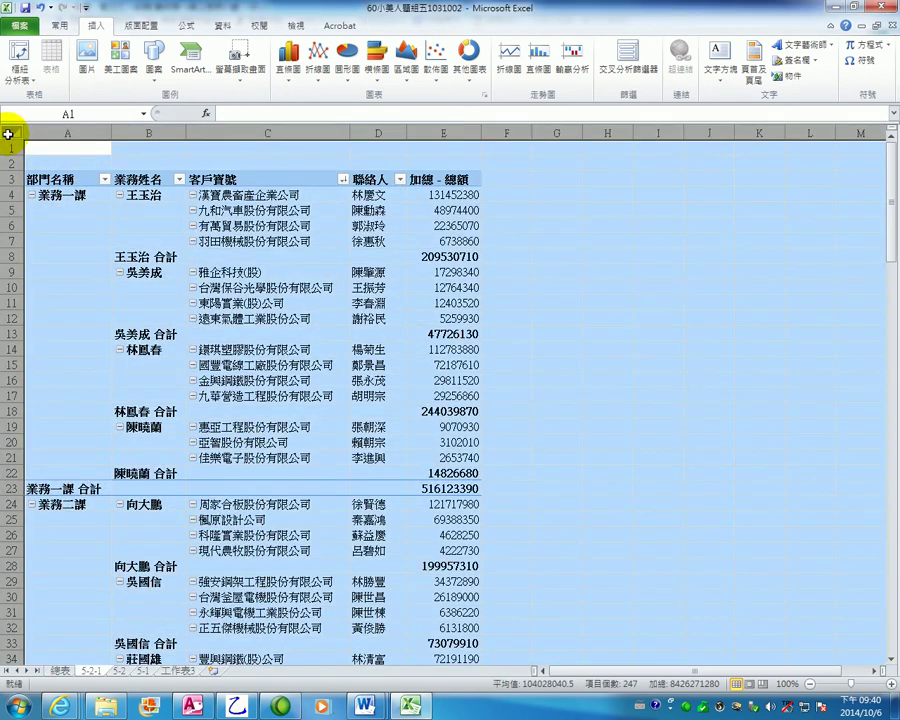
pyautogui.scroll(-20, 440, 388)
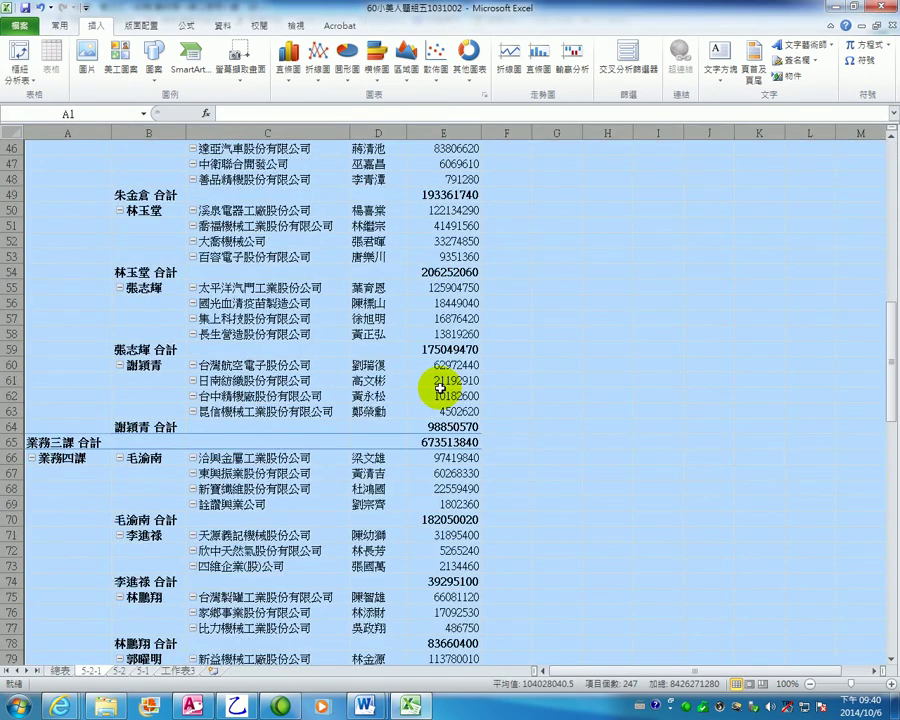
pyautogui.click(466, 320)
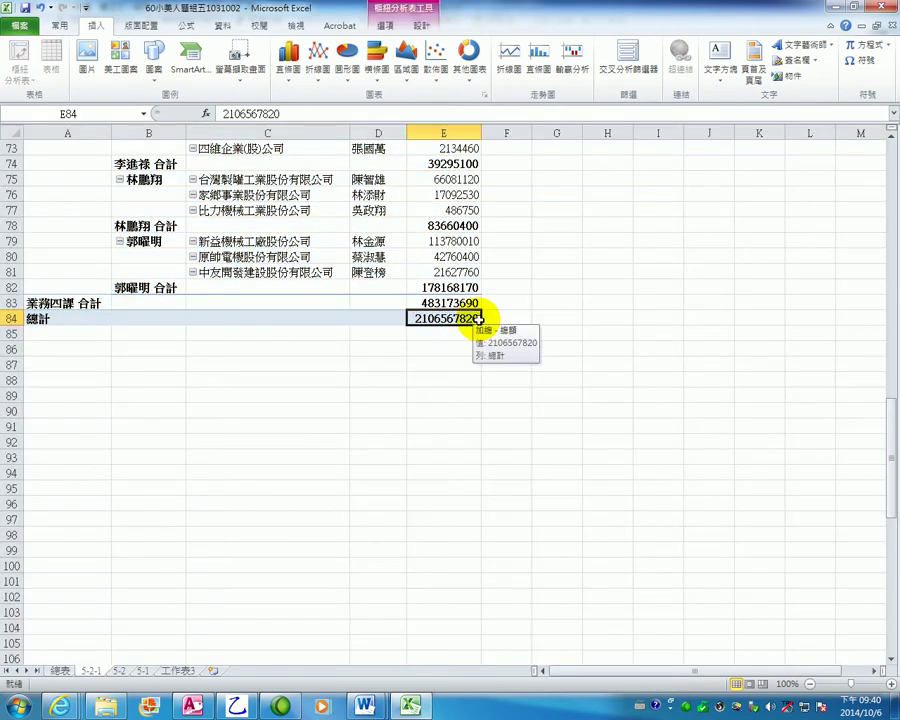
pyautogui.moveTo(466, 320); pyautogui.dragTo(60, 457)
pyautogui.moveTo(34, 6); pyautogui.dragTo(62, 10)
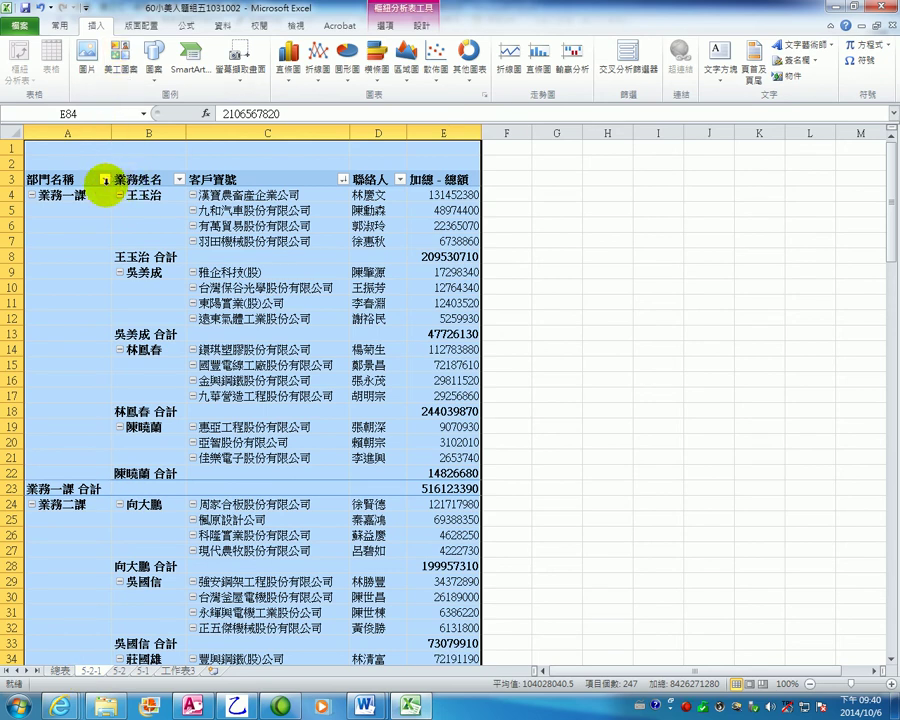
pyautogui.rightClick(108, 148)
pyautogui.click(136, 157)
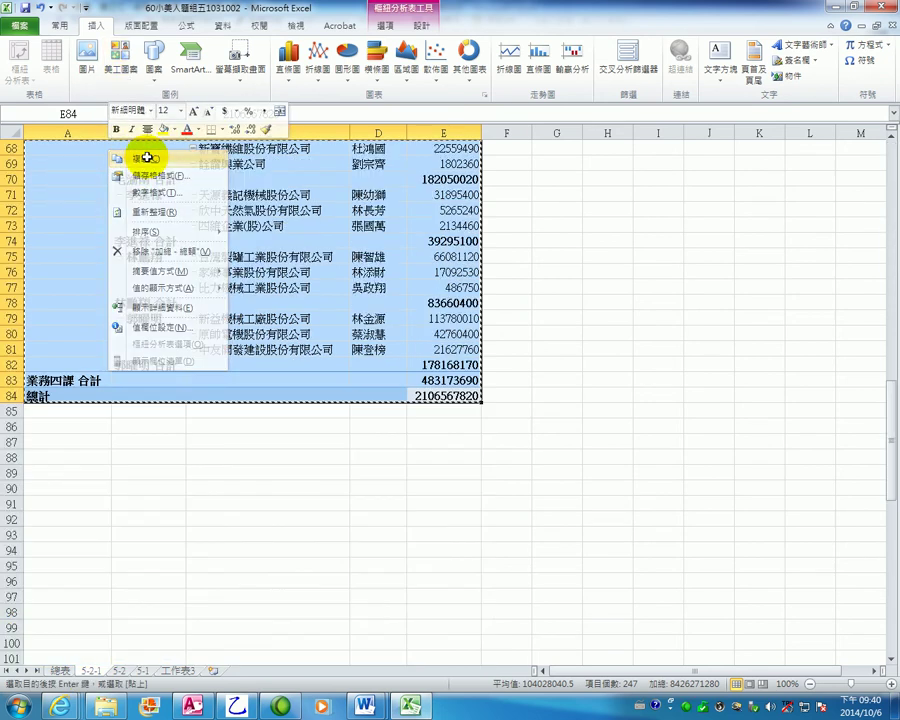
# Rename worksheet 工作表3 as 5-2-2 and paste the copied pivot table there as values only, starting at cell A1.
pyautogui.click(177, 670)
pyautogui.moveTo(195, 708)
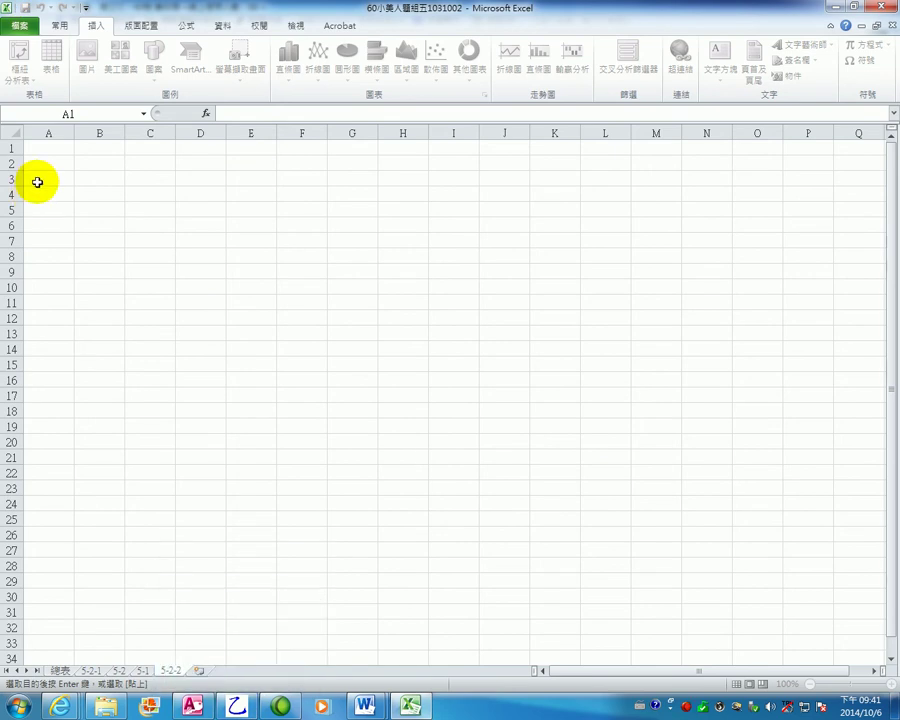
pyautogui.click(46, 148)
pyautogui.rightClick(46, 148)
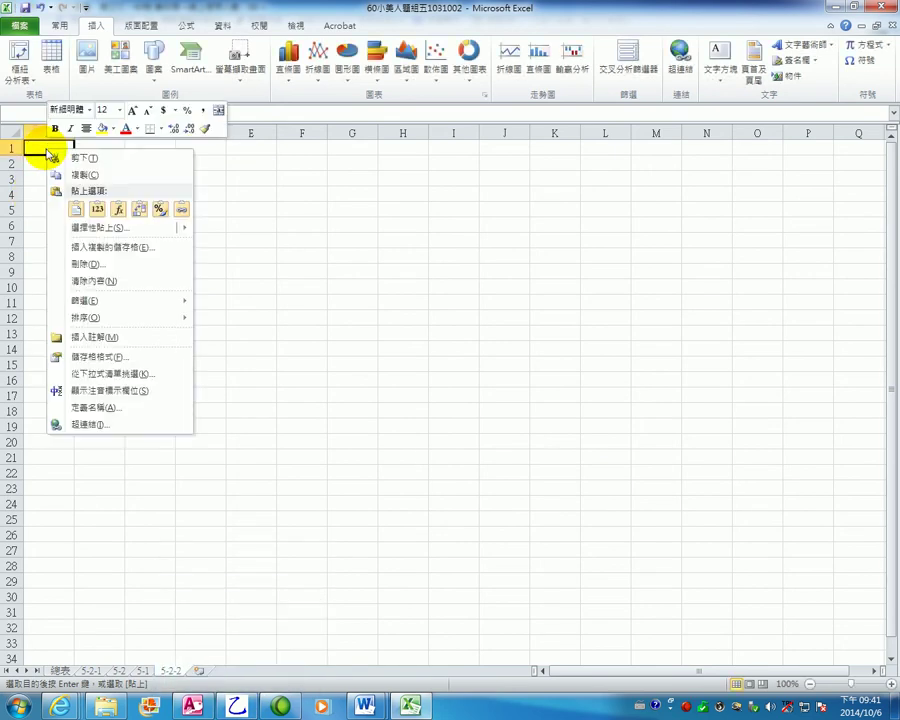
pyautogui.click(75, 210)
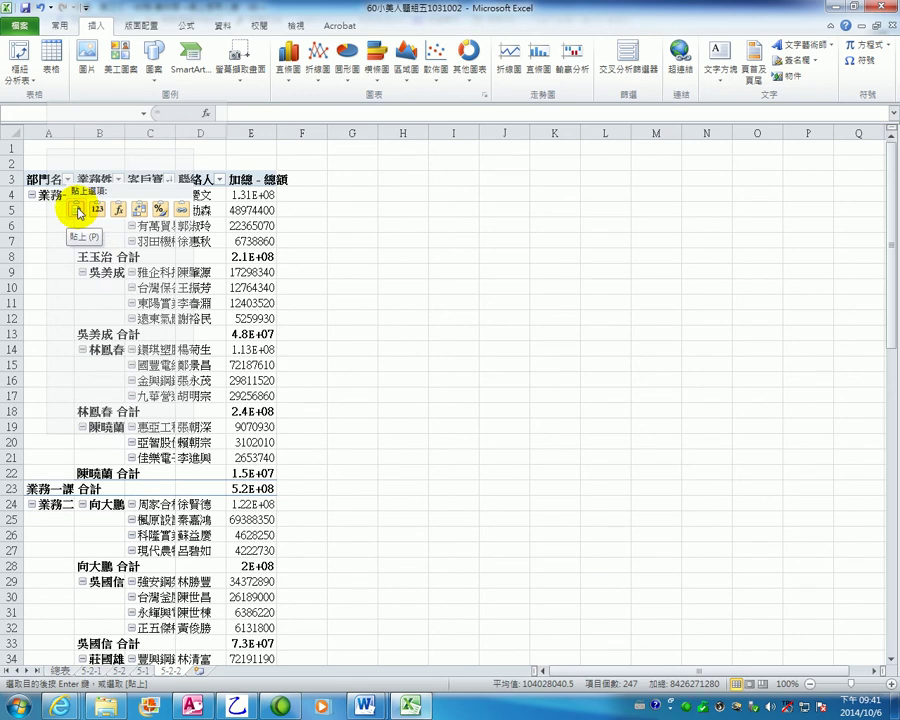
pyautogui.click(97, 213)
pyautogui.click(655, 333)
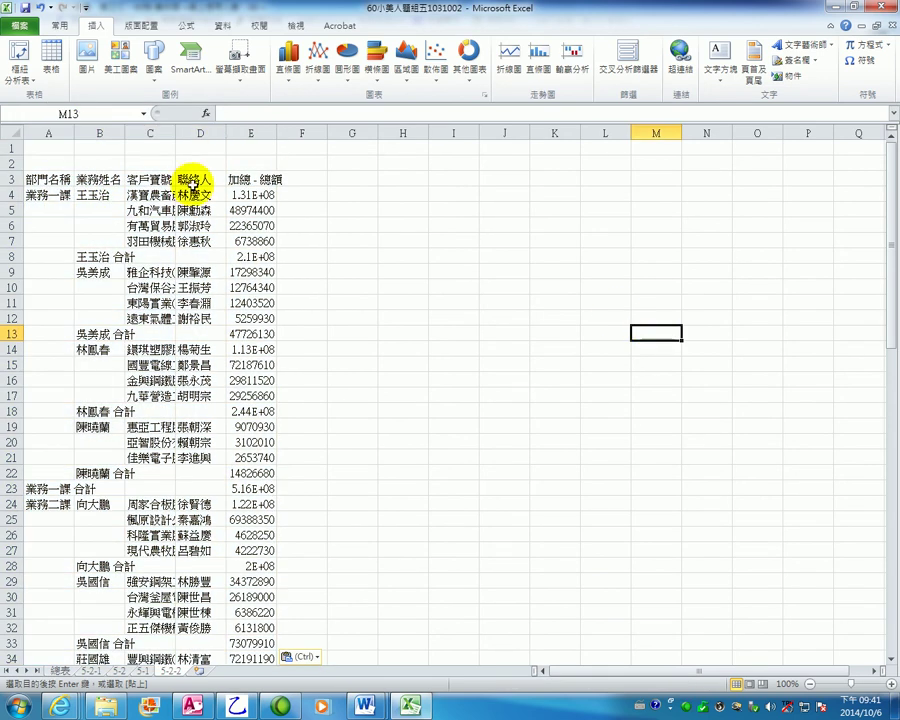
# Auto-fit the widths of columns A through E on sheet 5-2-2 to their contents.
pyautogui.click(262, 195)
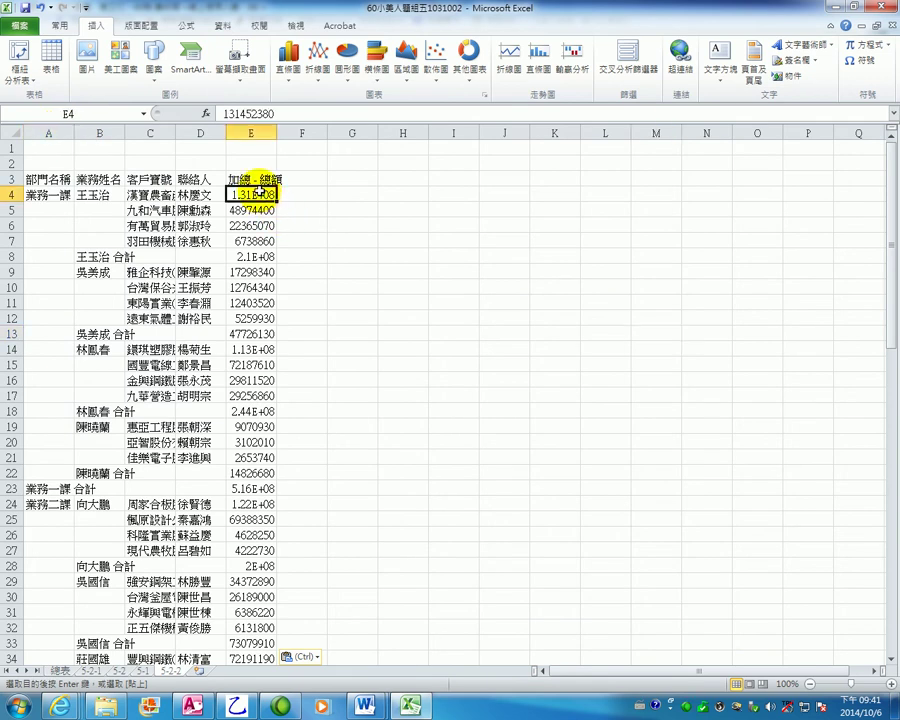
pyautogui.moveTo(40, 134); pyautogui.dragTo(278, 133)
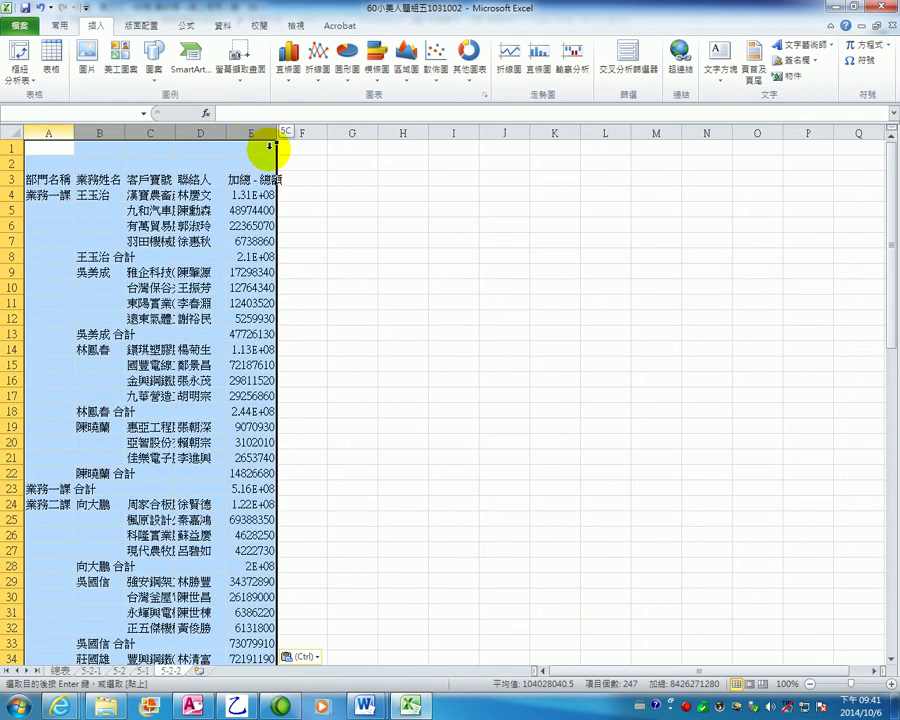
pyautogui.doubleClick(224, 131)
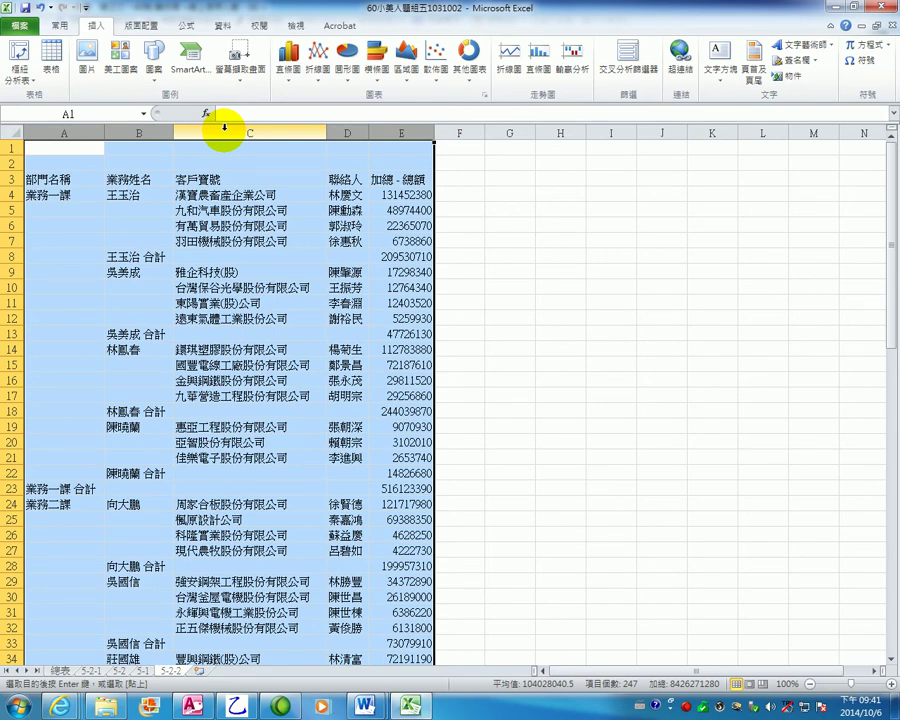
pyautogui.click(570, 220)
# Shorten the header in cell E3 to 總額.
pyautogui.click(399, 177)
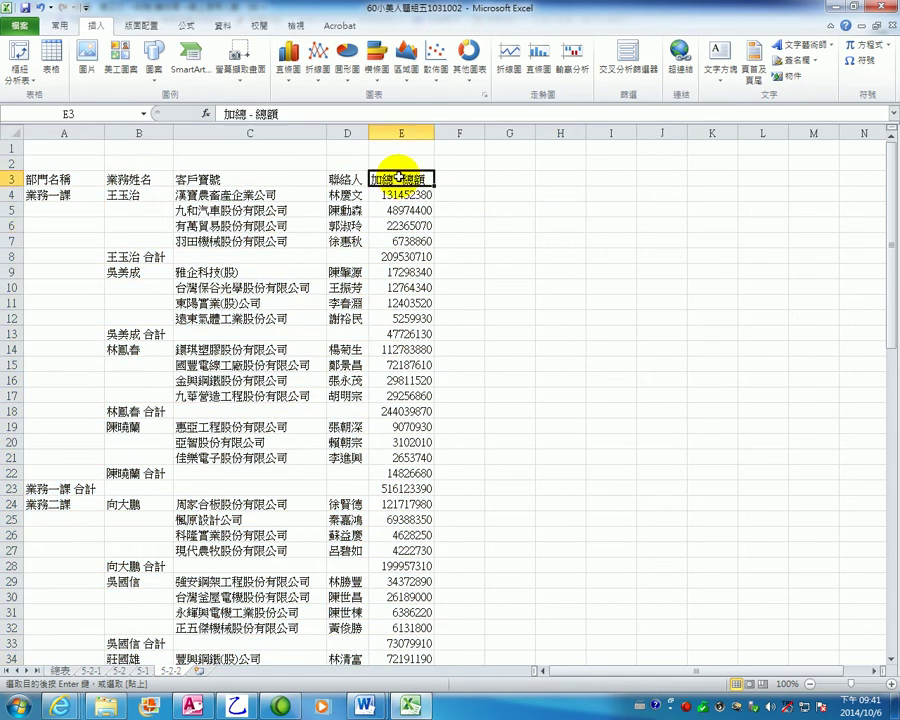
pyautogui.doubleClick(400, 177)
pyautogui.moveTo(400, 177); pyautogui.dragTo(355, 178)
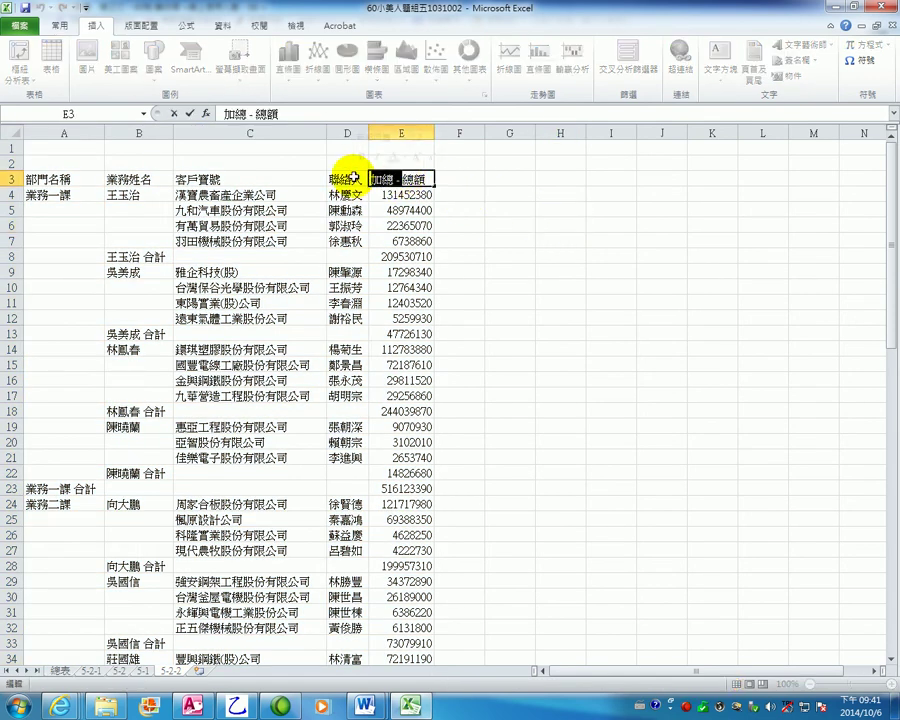
pyautogui.press('BackSpace')
pyautogui.click(563, 301)
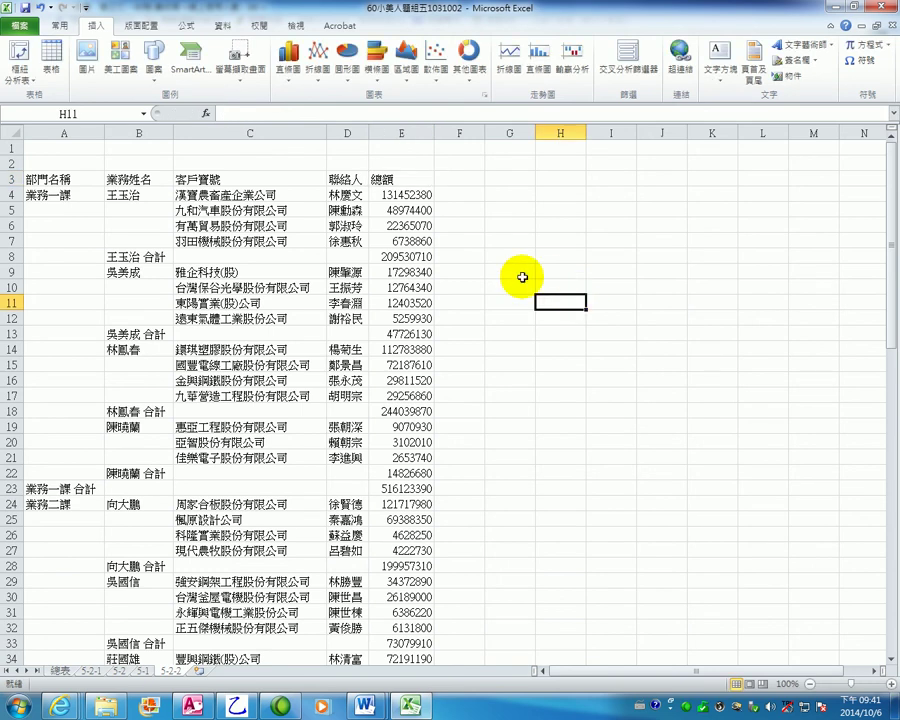
# Right-align the whole 總額 column.
pyautogui.click(390, 130)
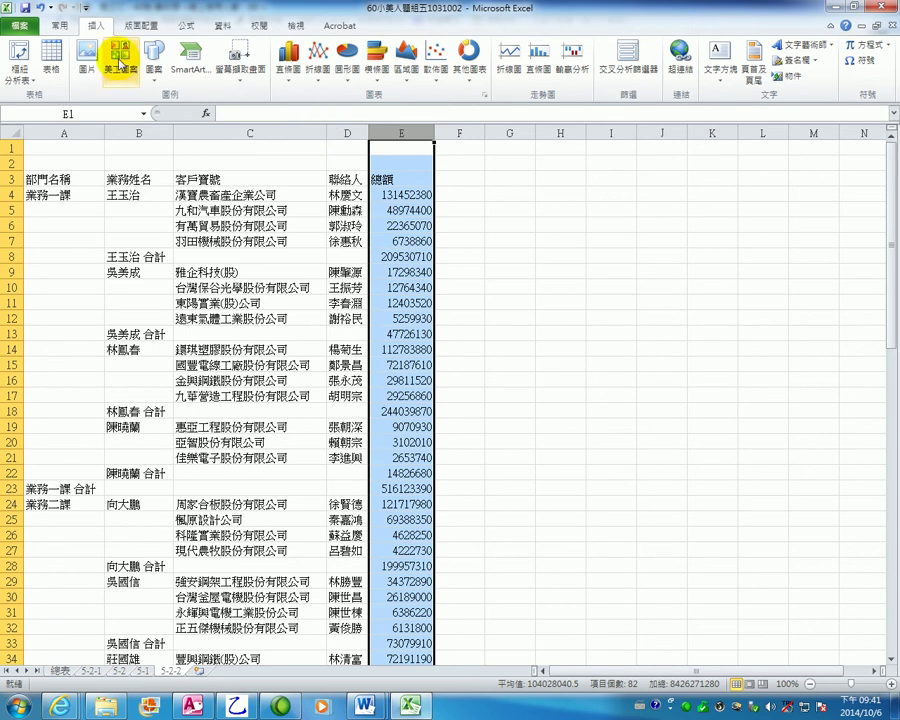
pyautogui.click(62, 27)
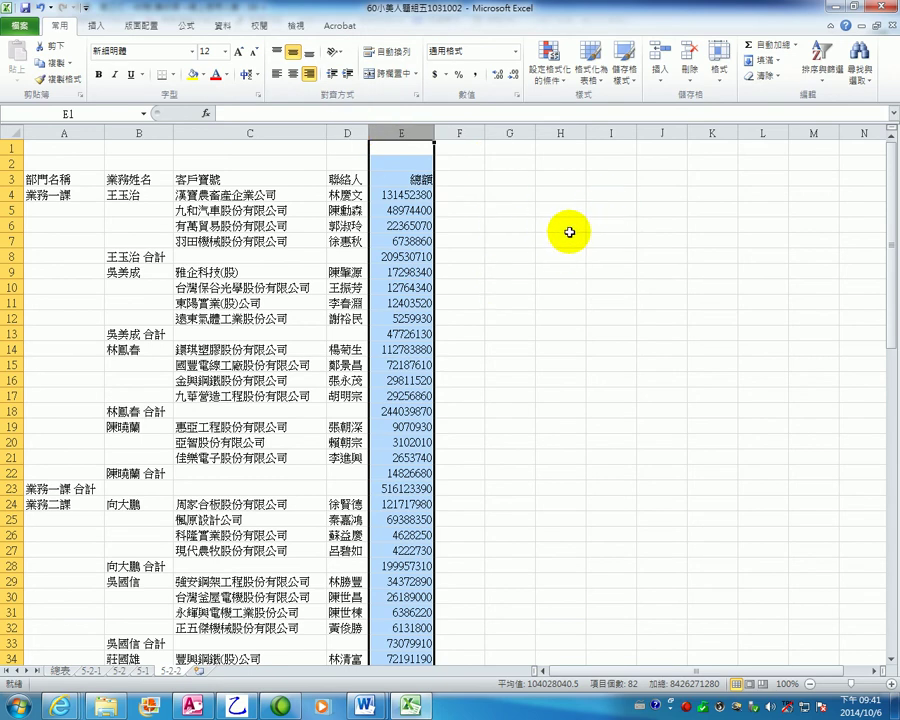
pyautogui.click(502, 267)
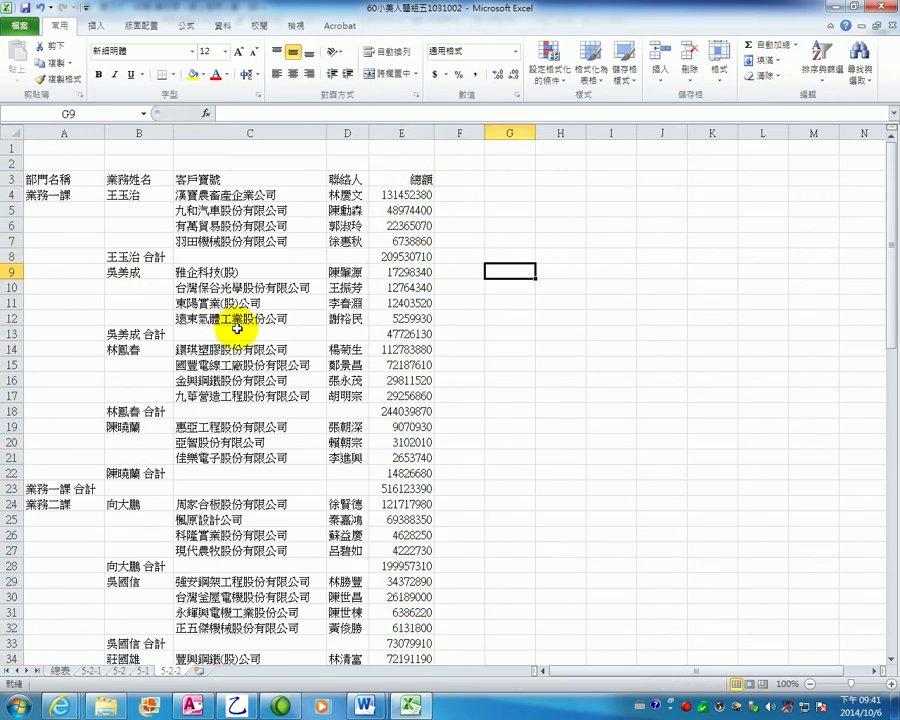
# Switch to the exam question viewer and go back to page 1 of the sample report.
pyautogui.click(862, 9)
pyautogui.moveTo(649, 39); pyautogui.dragTo(810, 260)
pyautogui.click(568, 178)
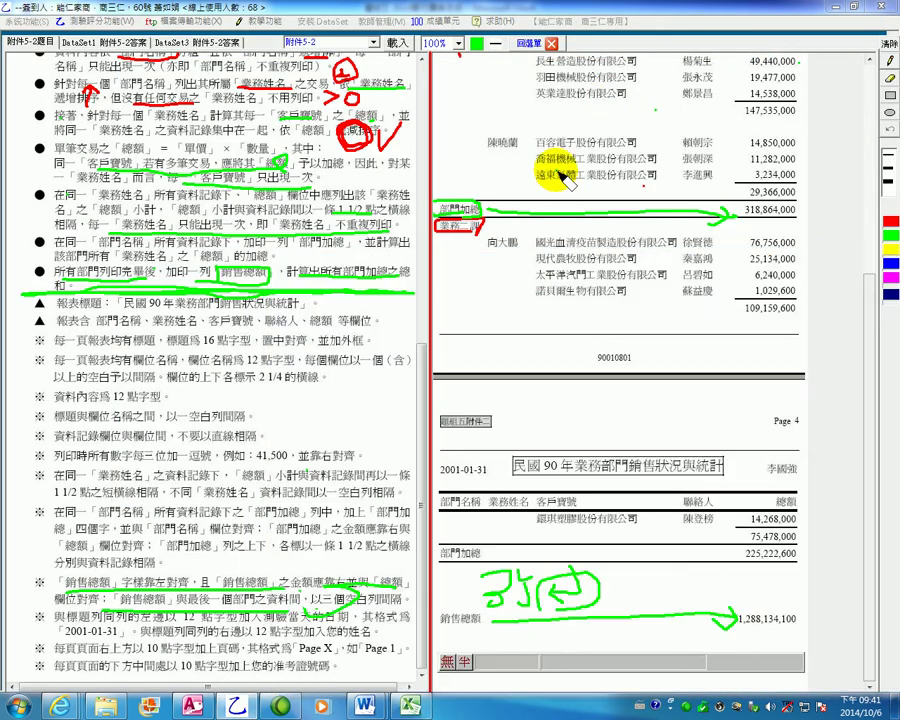
pyautogui.scroll(5, 526, 271)
pyautogui.scroll(3, 478, 295)
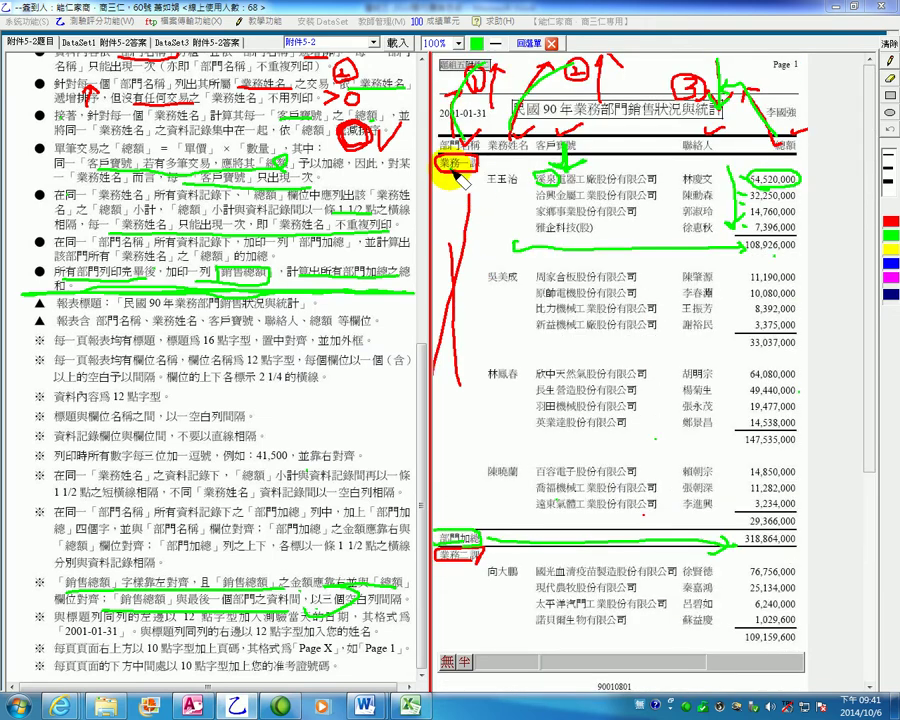
# Circle 部門加總 in the sample report, switch to Excel and examine the department and 合計 labels in column A of sheet 5-2-2.
pyautogui.moveTo(457, 513)
pyautogui.mouseDown()
pyautogui.moveTo(464, 533)
pyautogui.moveTo(452, 538)
pyautogui.moveTo(478, 536)
pyautogui.moveTo(470, 530)
pyautogui.mouseUp()
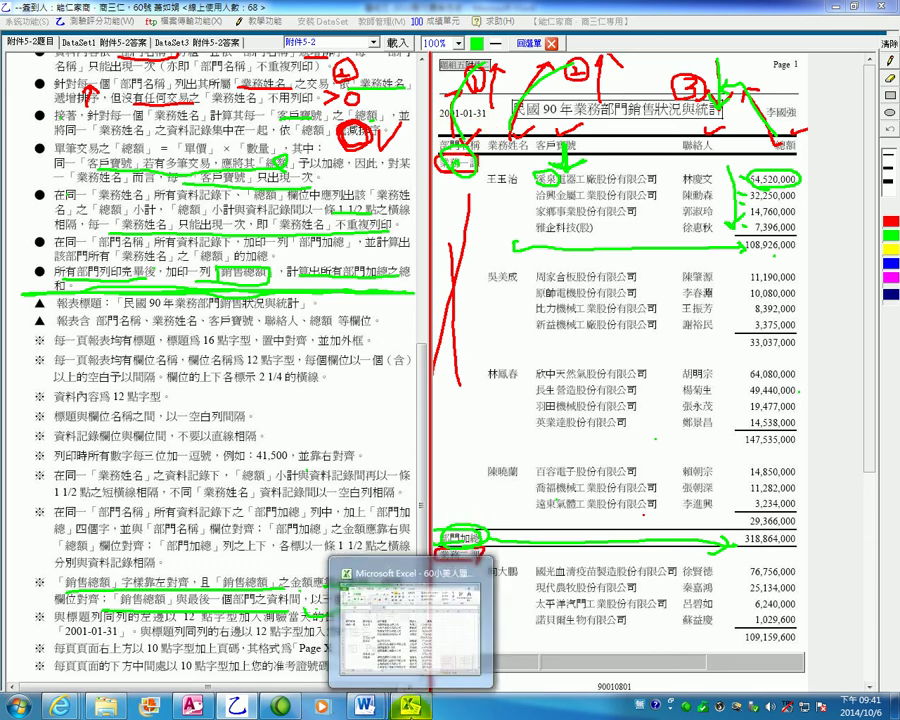
pyautogui.click(410, 706)
pyautogui.click(340, 527)
pyautogui.moveTo(648, 259); pyautogui.dragTo(620, 44)
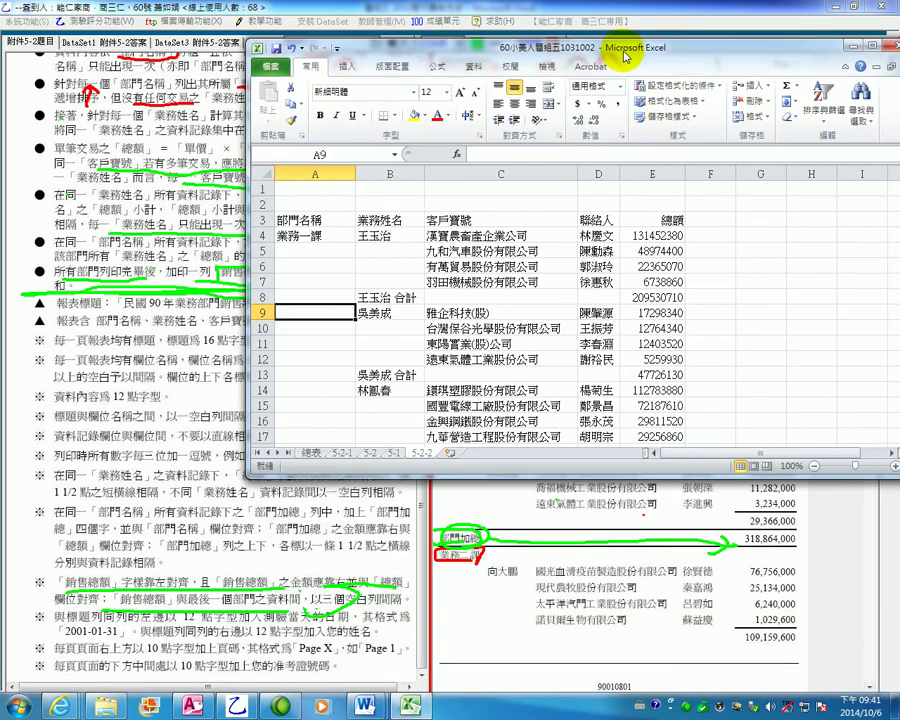
pyautogui.click(524, 190)
pyautogui.click(333, 240)
pyautogui.scroll(-5, 312, 234)
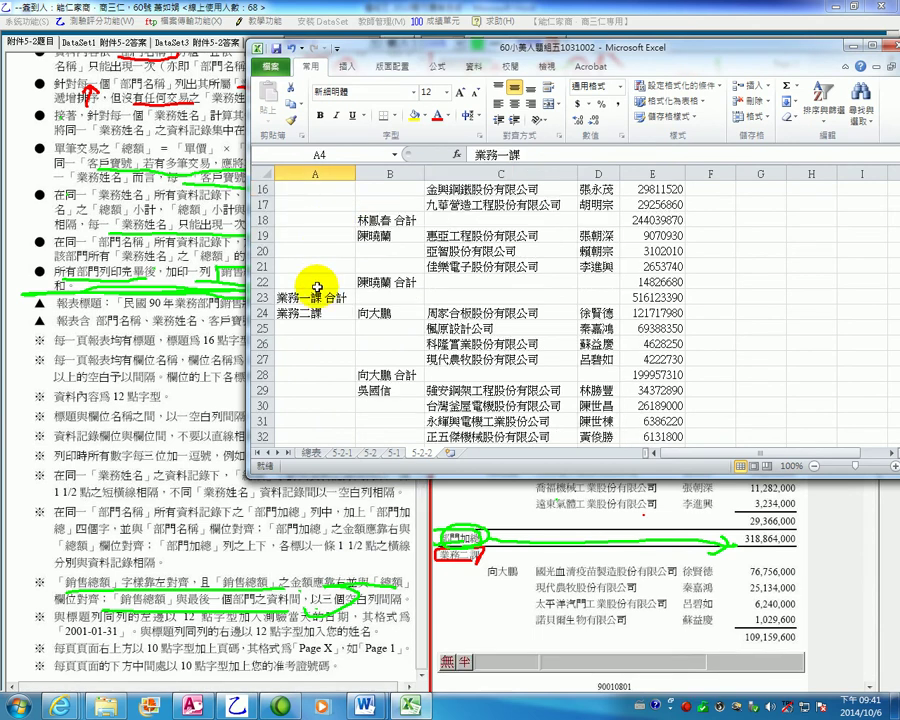
pyautogui.click(318, 300)
pyautogui.click(326, 314)
pyautogui.scroll(-6, 326, 314)
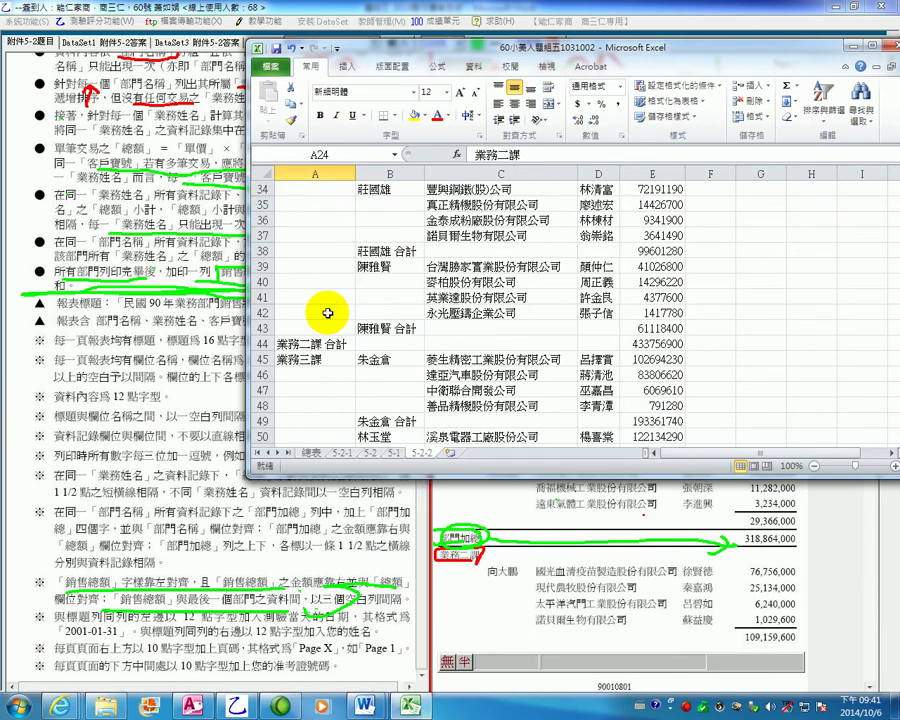
pyautogui.click(338, 356)
pyautogui.click(326, 342)
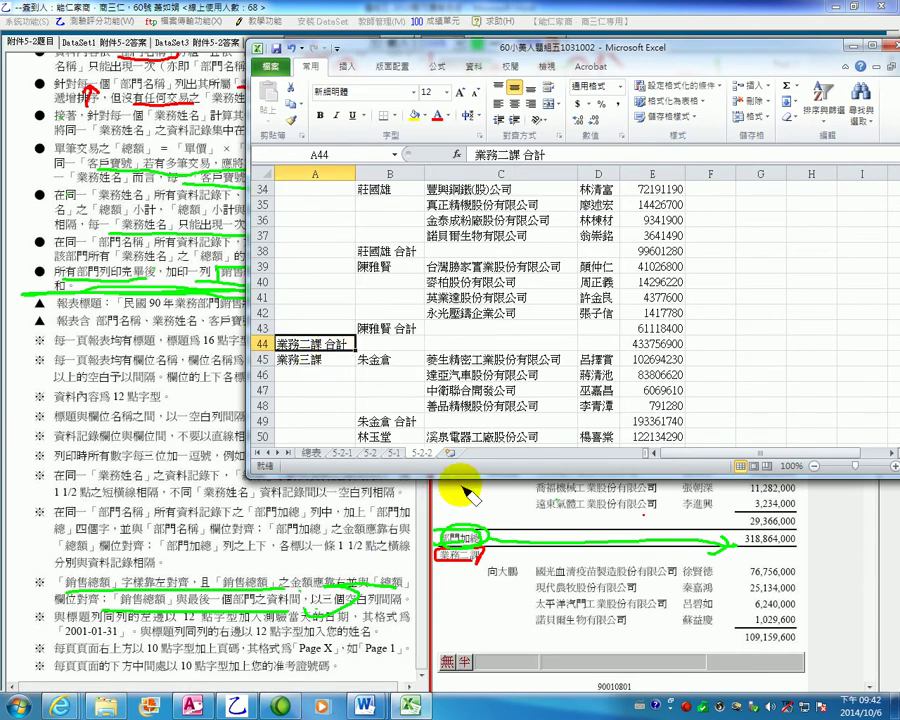
# Switch to the exam question viewer and check the 部門加總 and 銷售總額 rows at the end of the sample report.
pyautogui.click(568, 538)
pyautogui.scroll(-3, 568, 560)
pyautogui.scroll(-5, 570, 566)
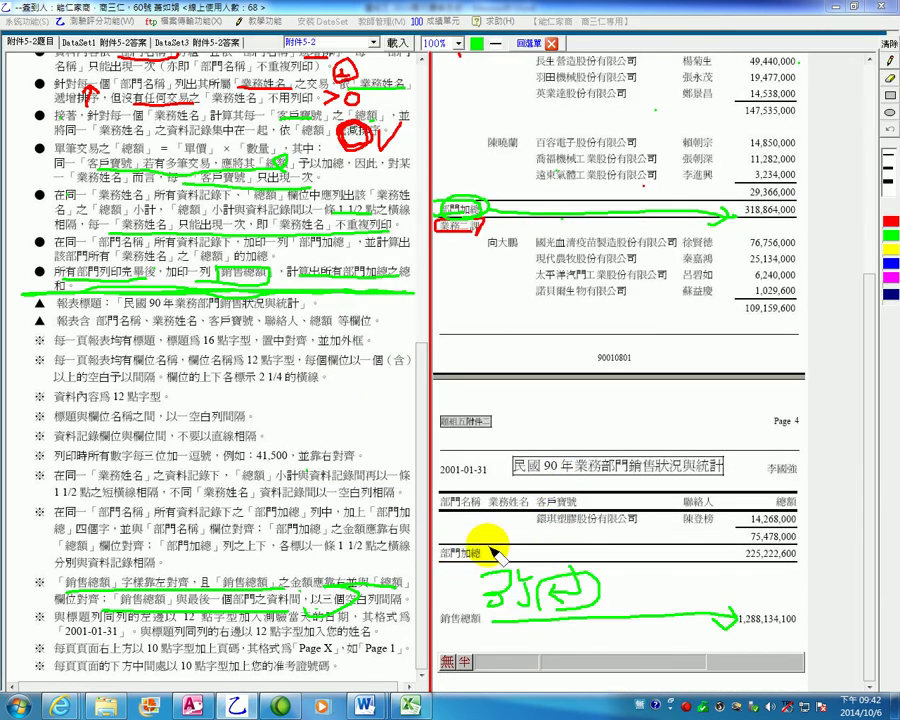
# Switch back to Excel and replace all text matching 業*計 with 部門加總 on sheet 5-2-2.
pyautogui.click(410, 706)
pyautogui.click(515, 328)
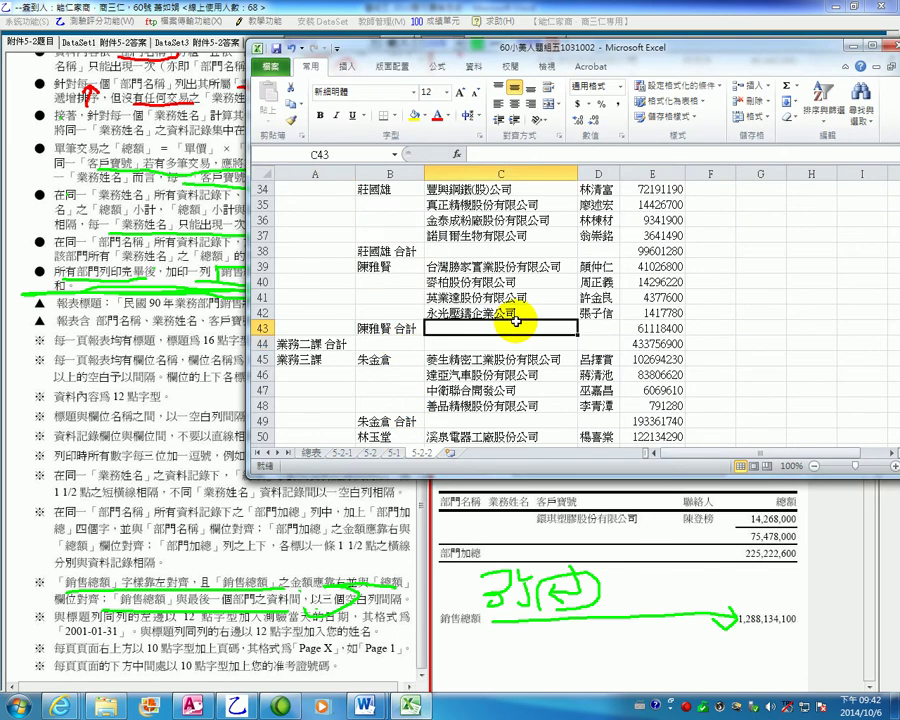
pyautogui.scroll(6, 515, 320)
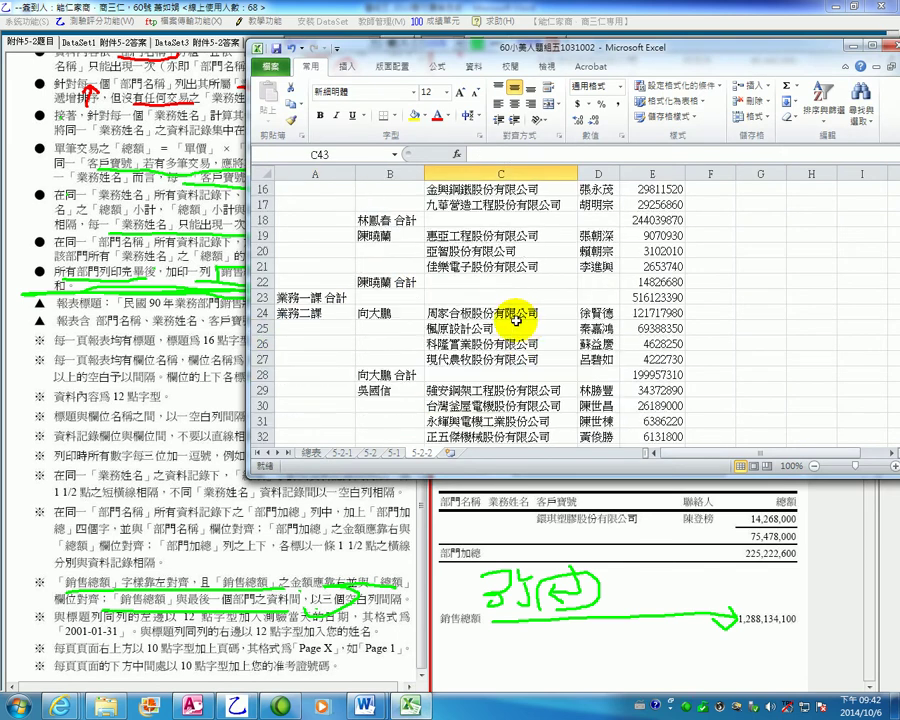
pyautogui.click(861, 104)
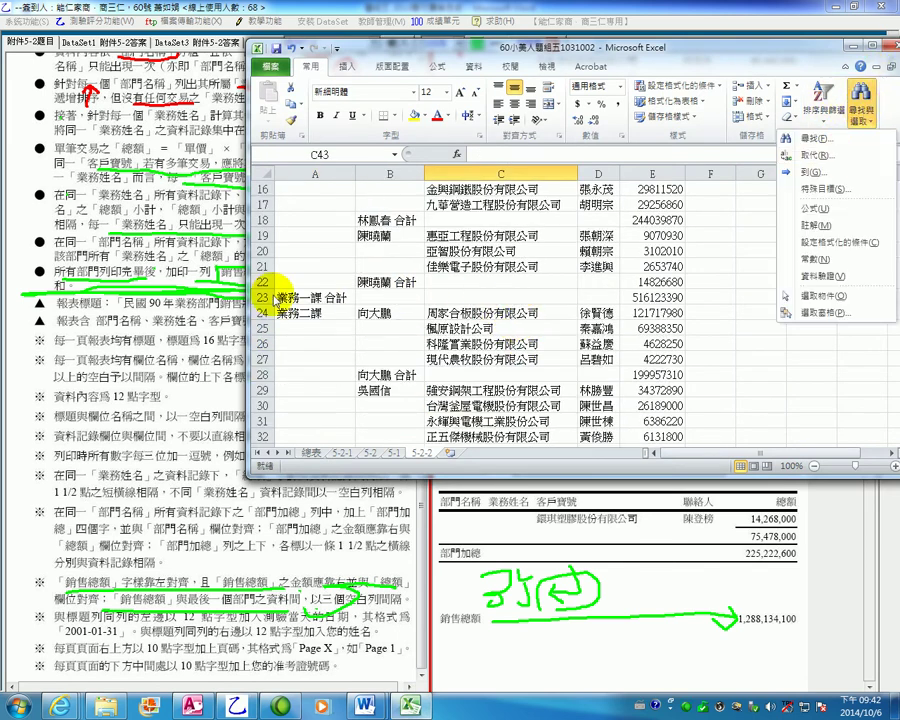
pyautogui.click(853, 147)
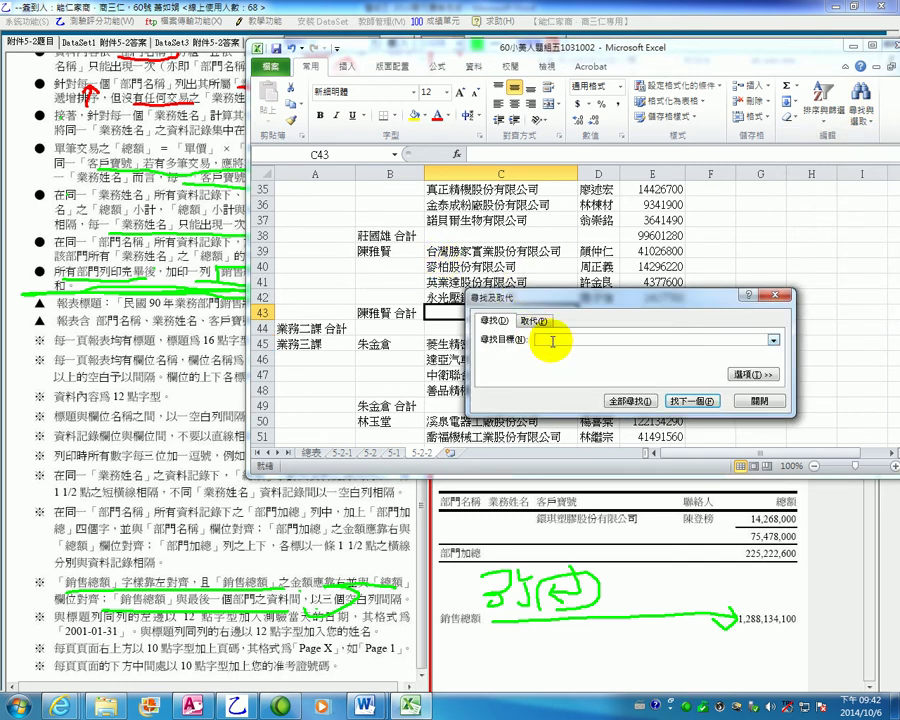
pyautogui.moveTo(598, 305); pyautogui.dragTo(533, 288)
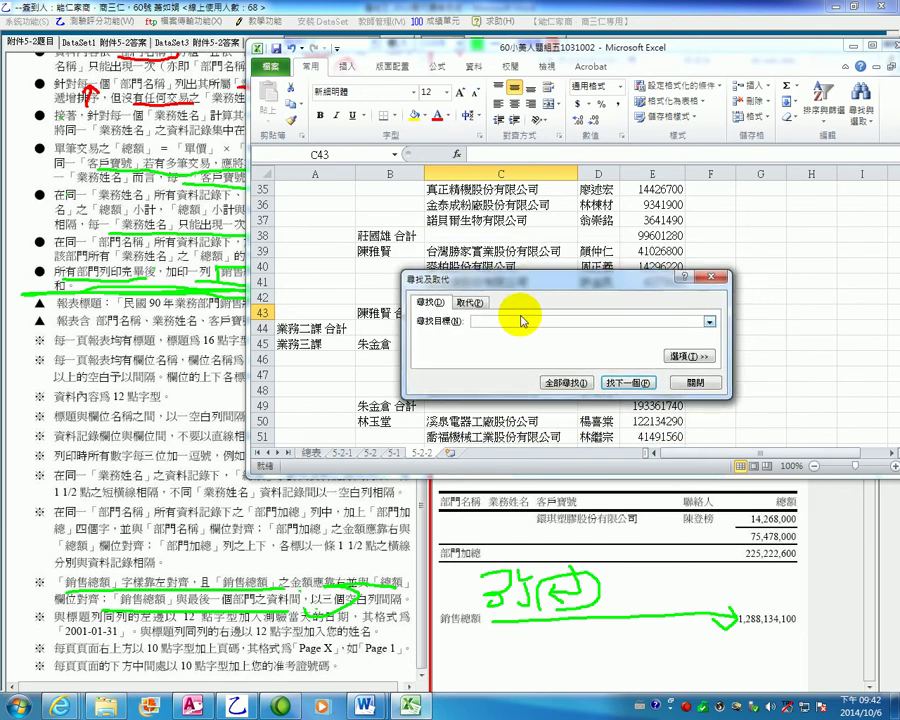
pyautogui.click(472, 302)
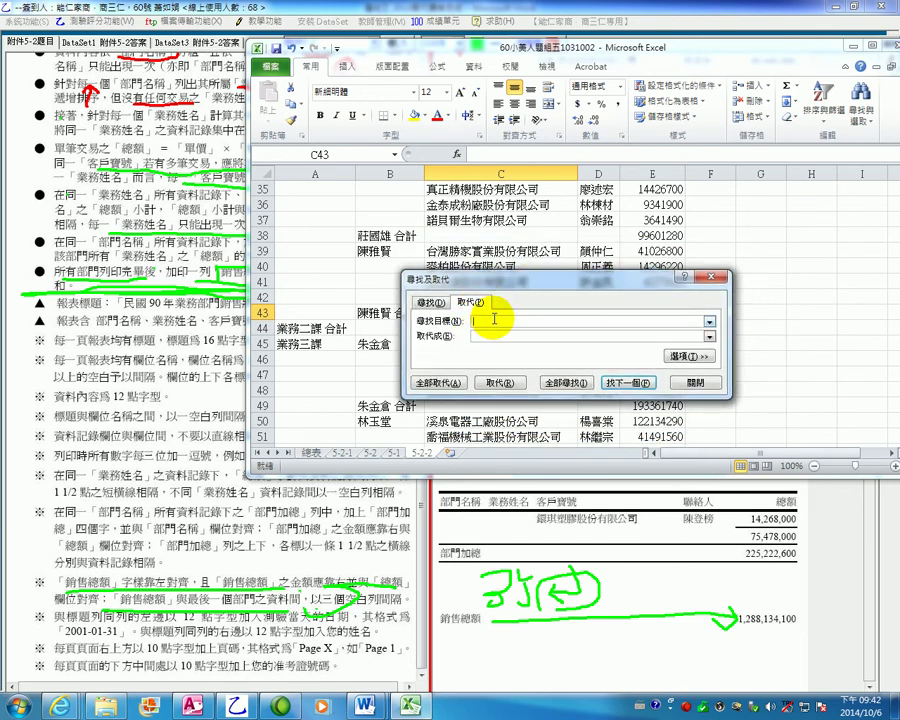
pyautogui.hotkey('ctrl', 'shift')
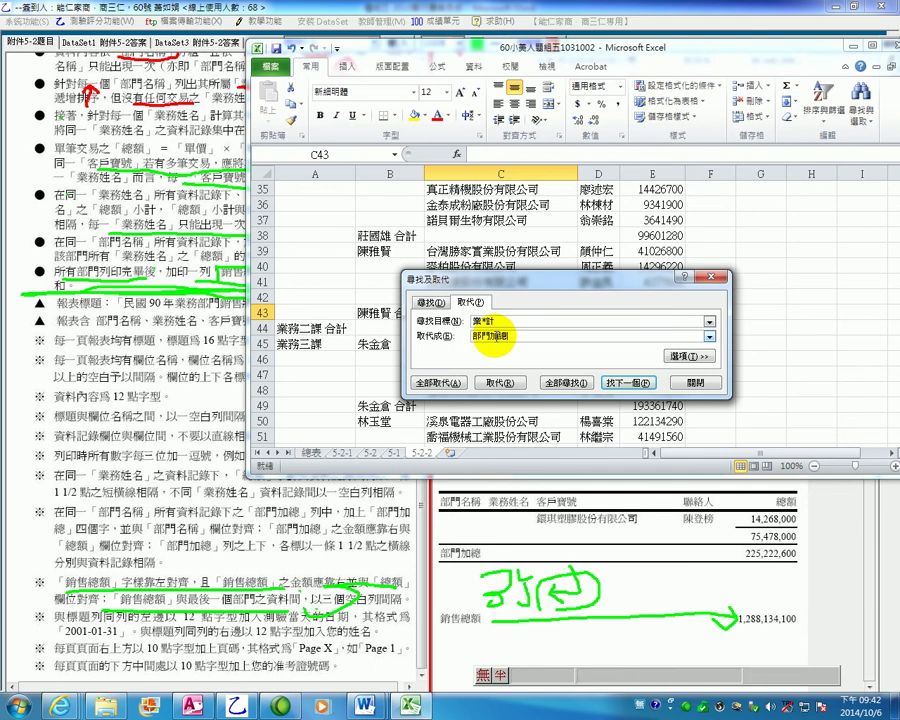
pyautogui.click(438, 382)
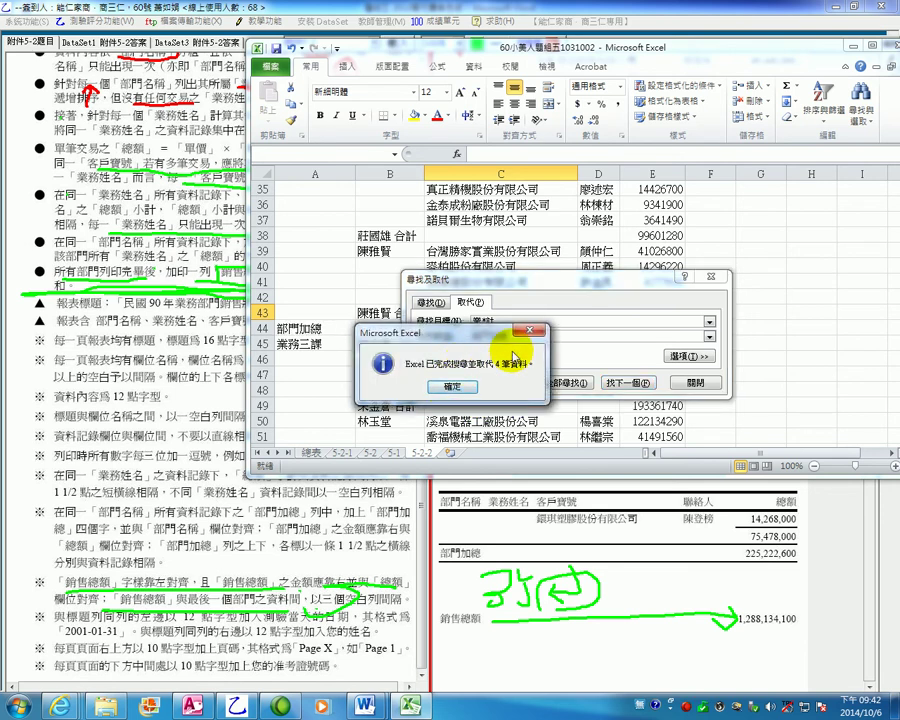
pyautogui.click(452, 386)
# Look through column A to check the 部門加總 labels from one department to the next.
pyautogui.click(295, 325)
pyautogui.scroll(-10, 295, 322)
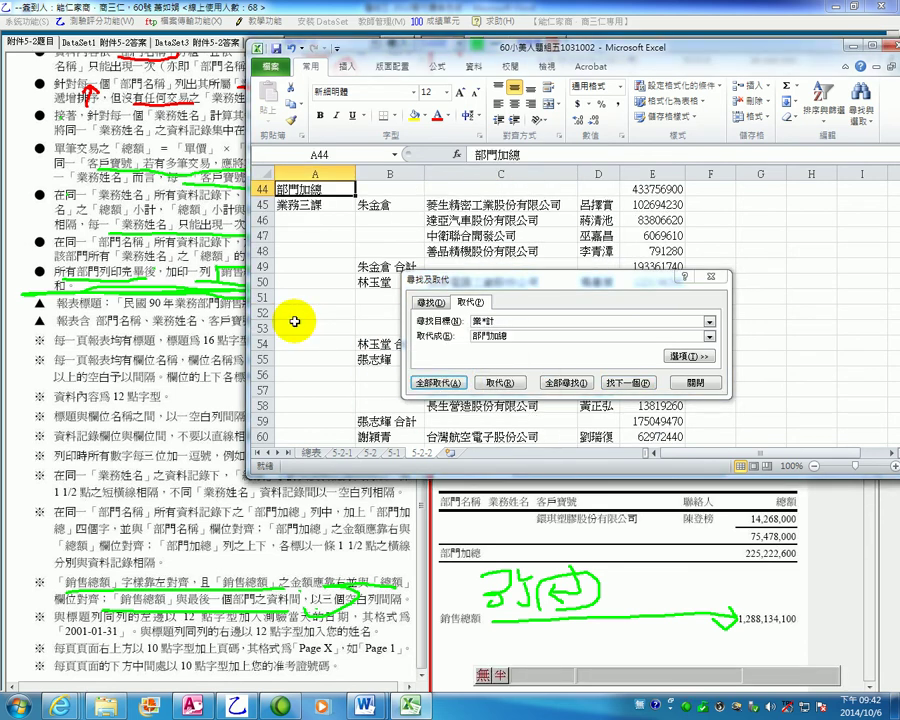
pyautogui.click(318, 190)
pyautogui.scroll(20, 358, 356)
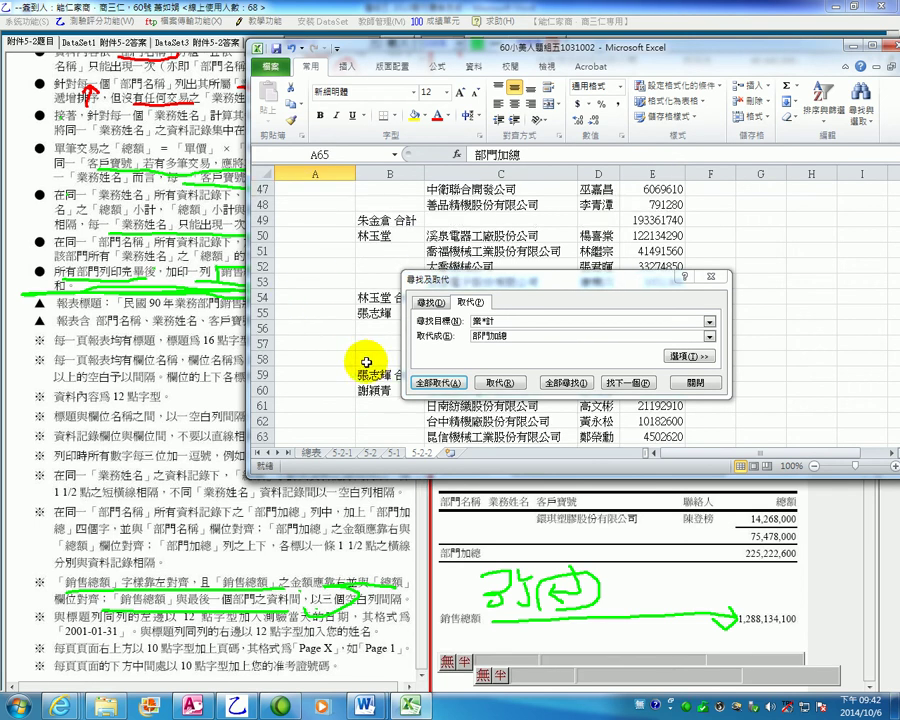
pyautogui.click(300, 172)
pyautogui.scroll(2, 300, 172)
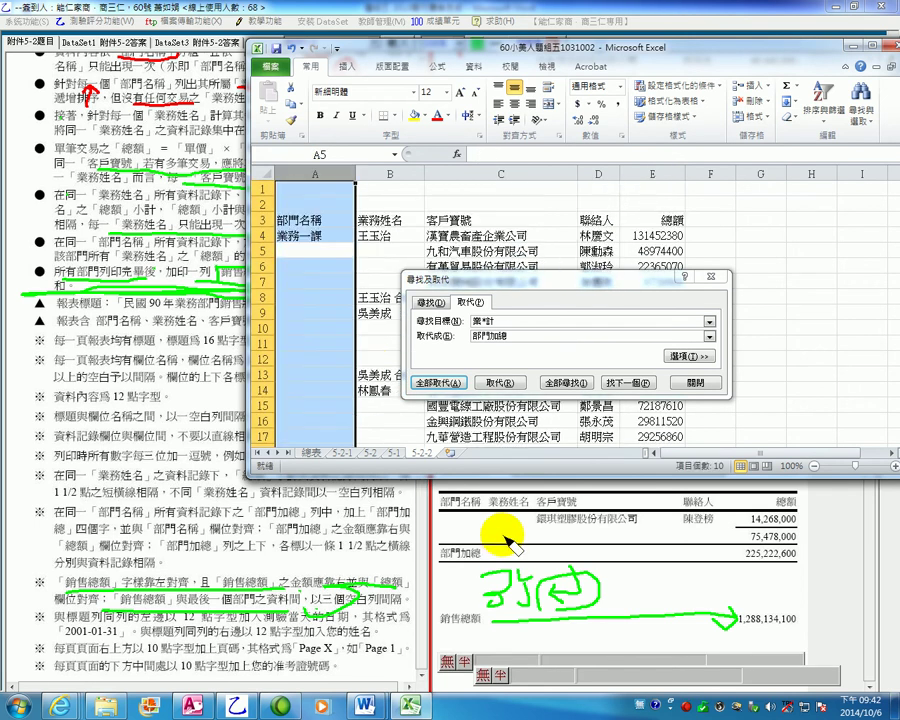
# Try to replace all text matching *計 with nothing to clear the salesperson subtotal labels in column B.
pyautogui.moveTo(682, 277); pyautogui.dragTo(680, 276)
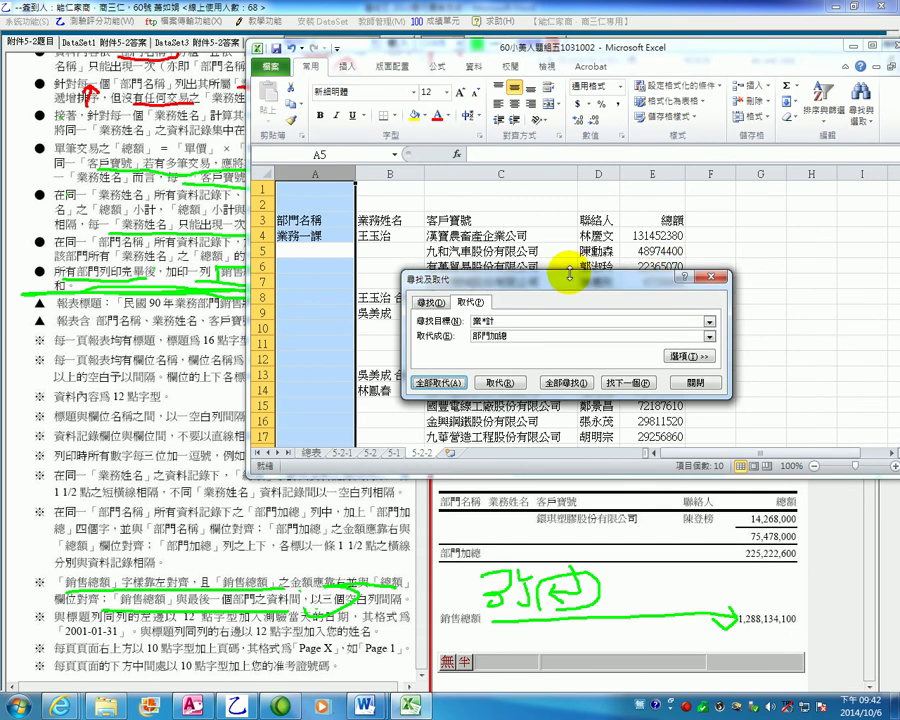
pyautogui.moveTo(573, 285); pyautogui.dragTo(722, 320)
pyautogui.click(430, 294)
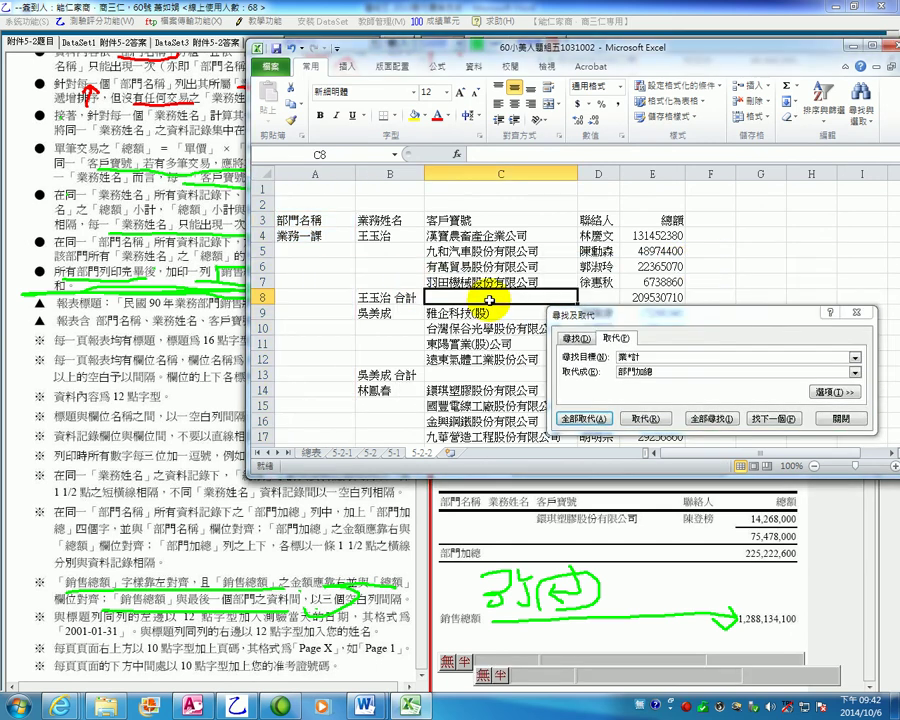
pyautogui.click(384, 297)
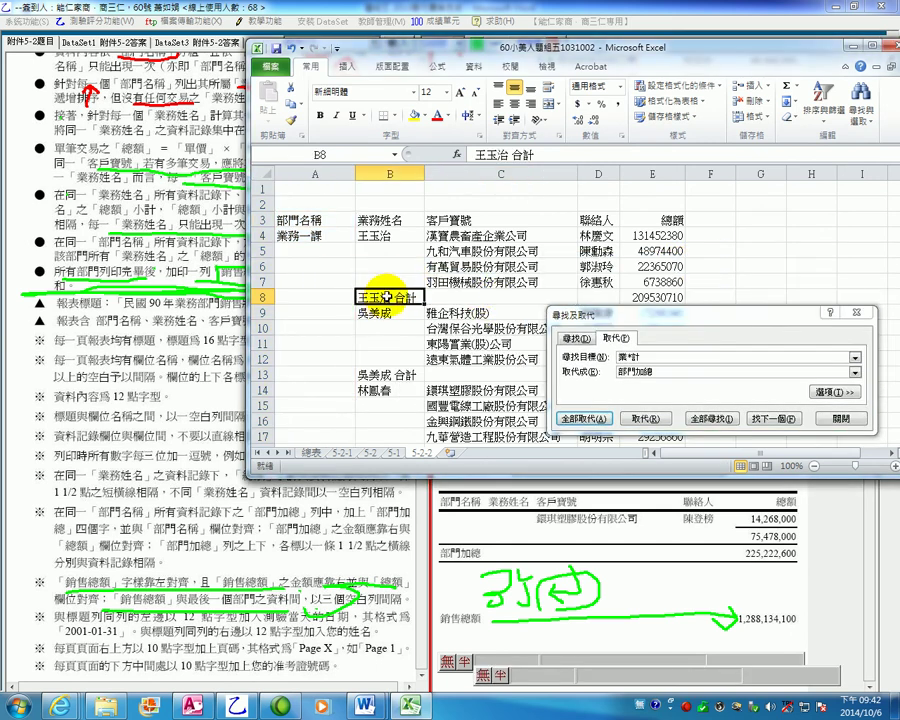
pyautogui.moveTo(578, 46); pyautogui.dragTo(526, 89)
pyautogui.click(633, 357)
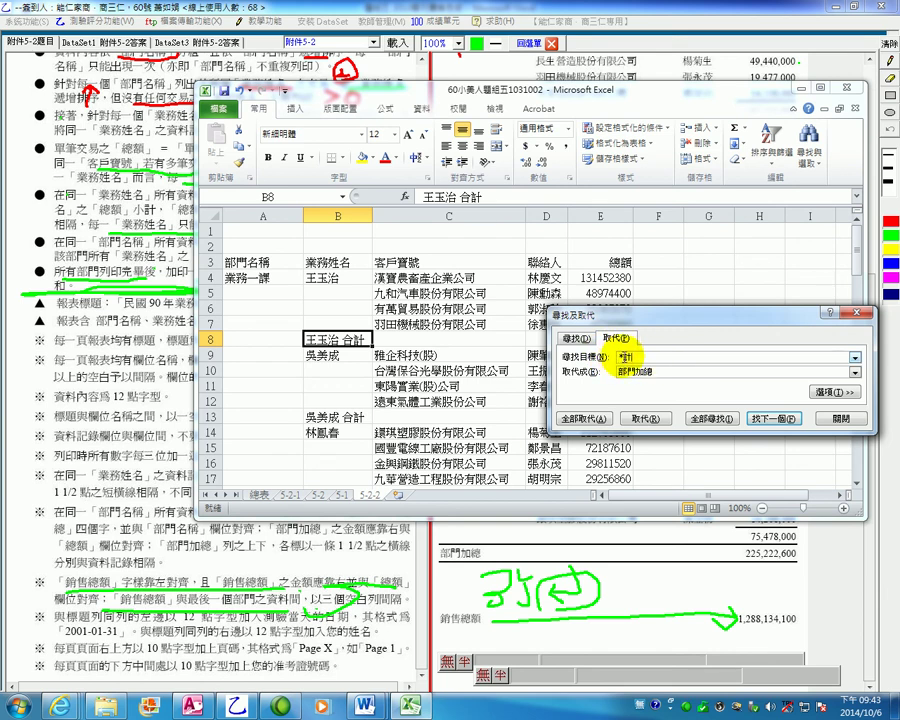
pyautogui.doubleClick(626, 372)
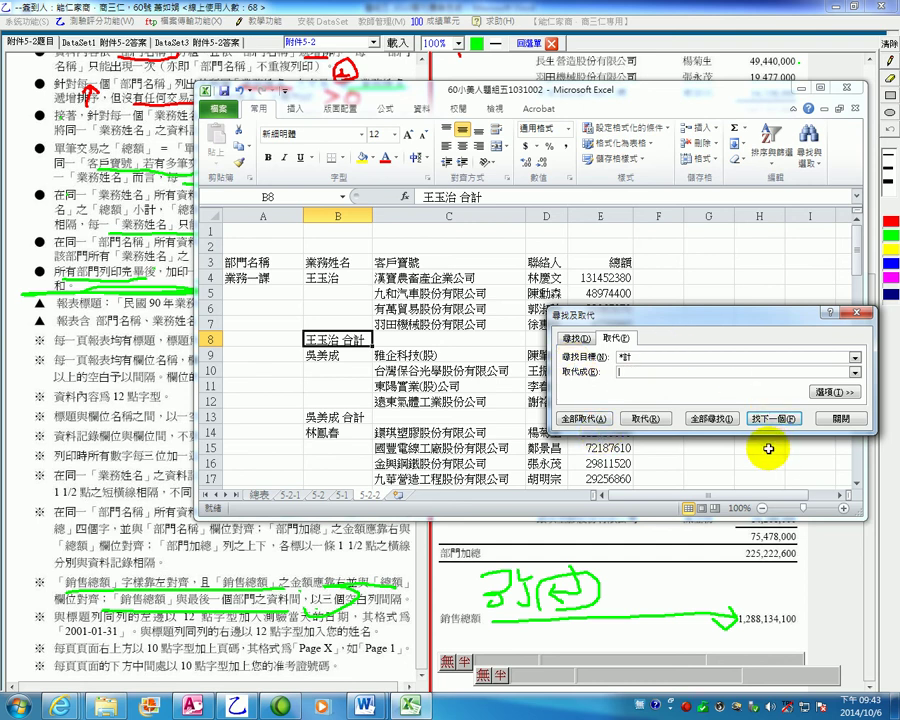
pyautogui.click(597, 419)
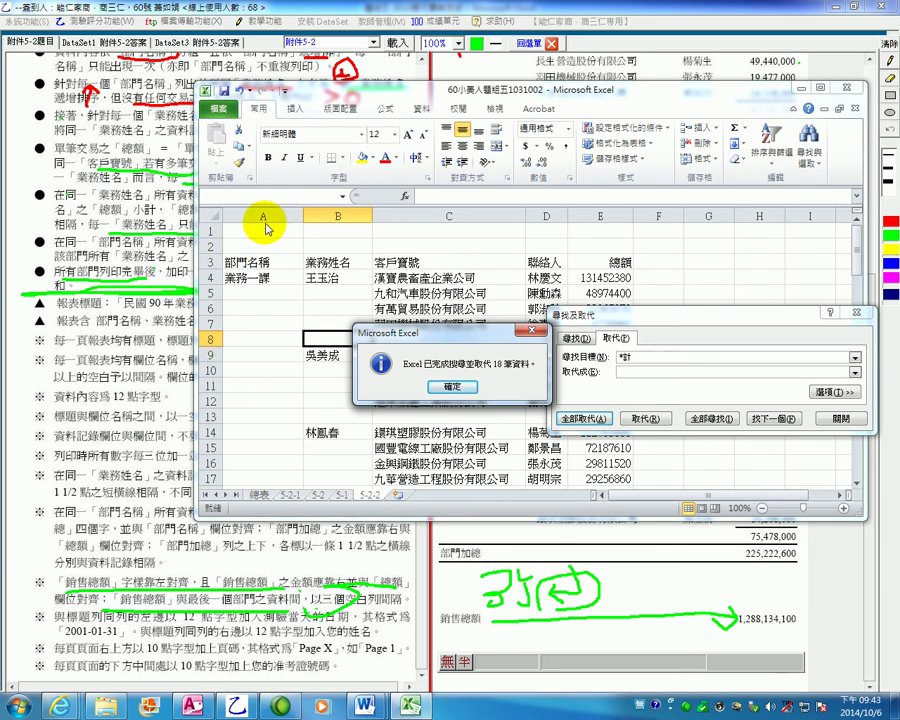
pyautogui.click(455, 387)
# Examine the subtotal rows down to the grand total row 84 and compare them with the sample report in the question viewer.
pyautogui.moveTo(660, 313); pyautogui.dragTo(660, 431)
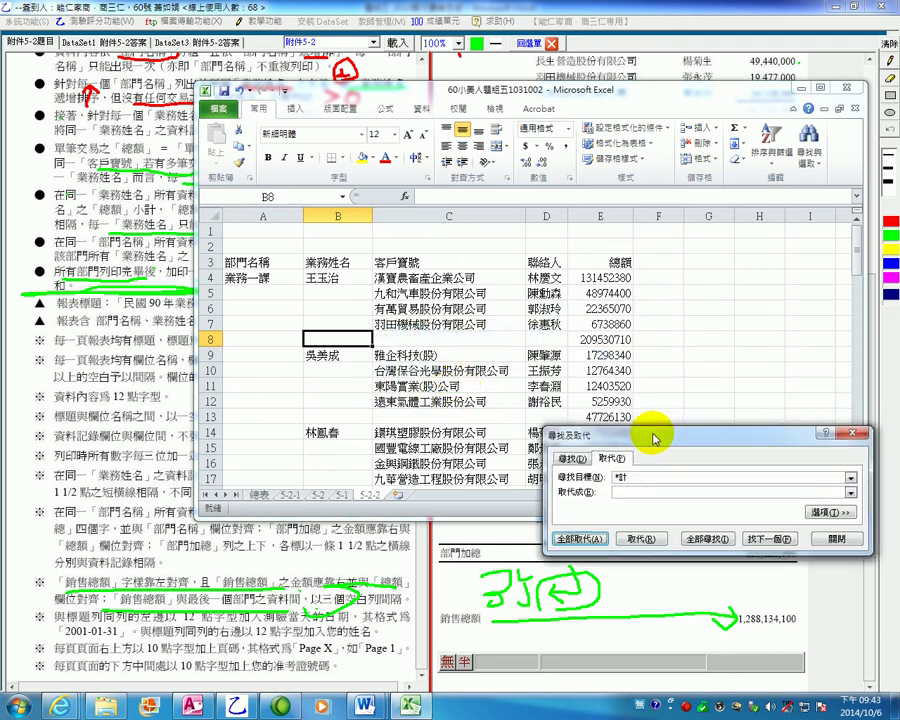
pyautogui.click(731, 334)
pyautogui.moveTo(707, 96); pyautogui.dragTo(753, 177)
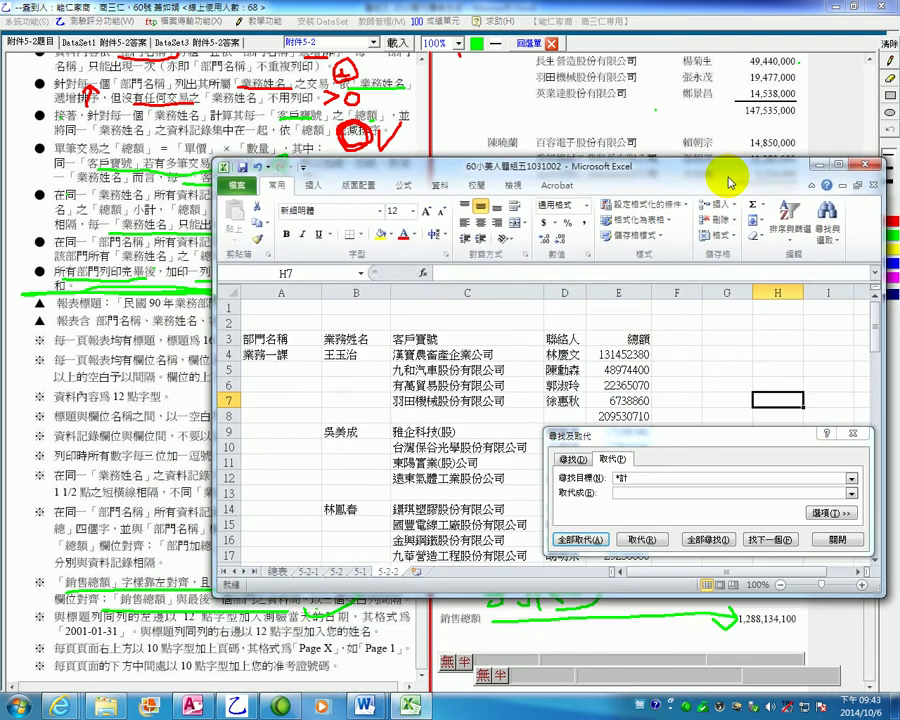
pyautogui.click(482, 386)
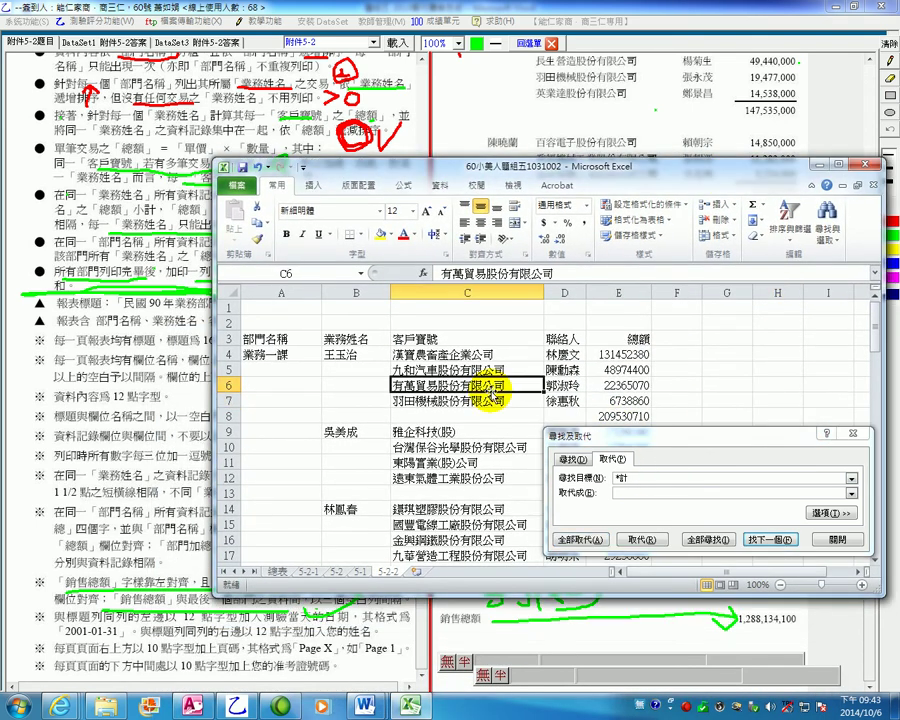
pyautogui.scroll(-9, 491, 391)
pyautogui.scroll(-16, 491, 391)
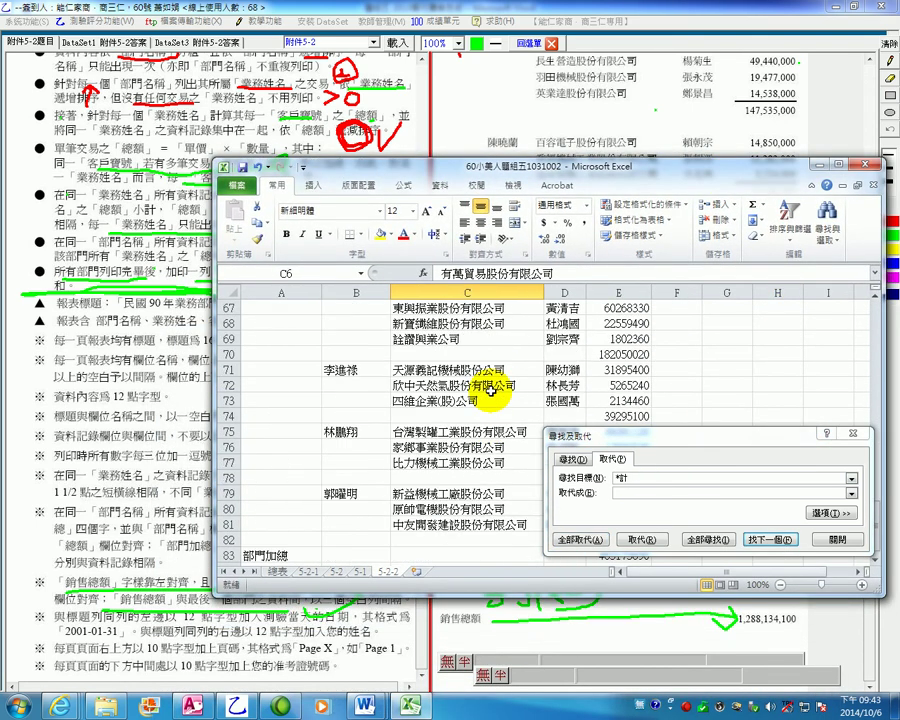
pyautogui.click(468, 416)
pyautogui.click(358, 419)
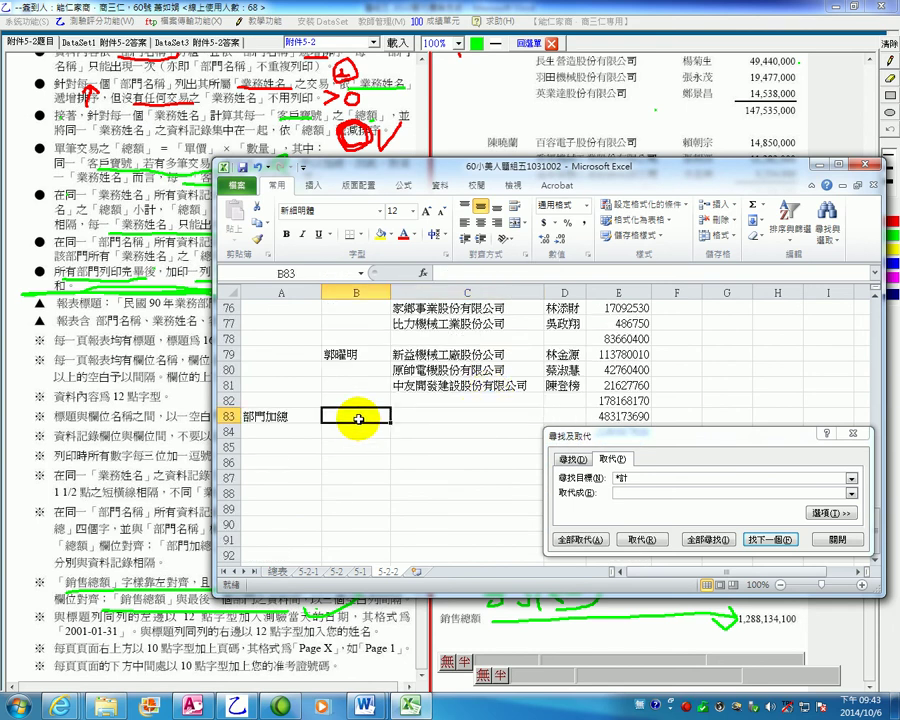
pyautogui.moveTo(715, 435); pyautogui.dragTo(663, 568)
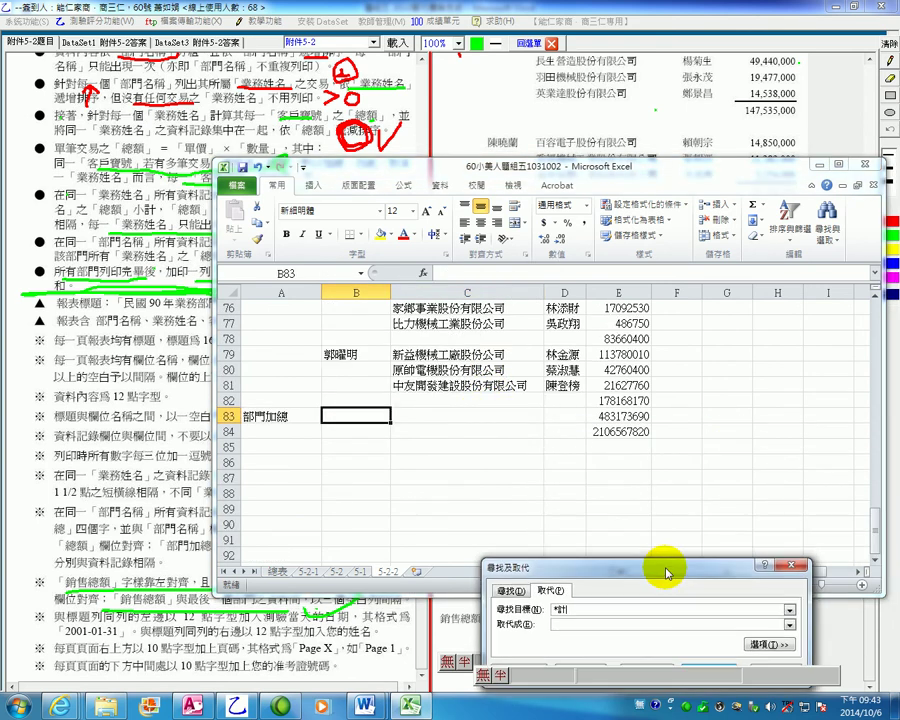
pyautogui.click(460, 446)
pyautogui.click(644, 140)
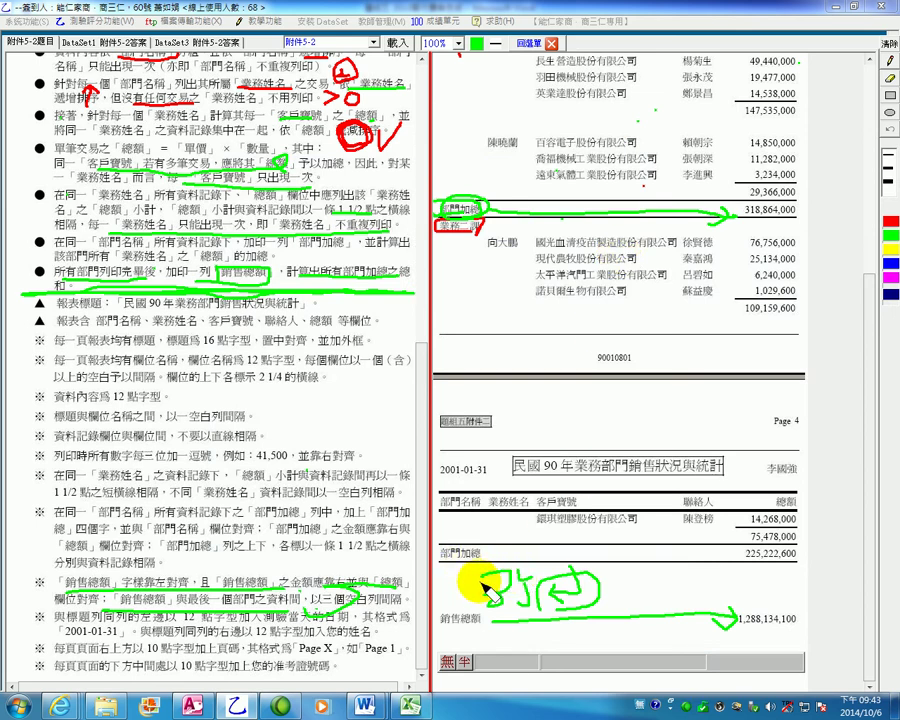
pyautogui.click(412, 703)
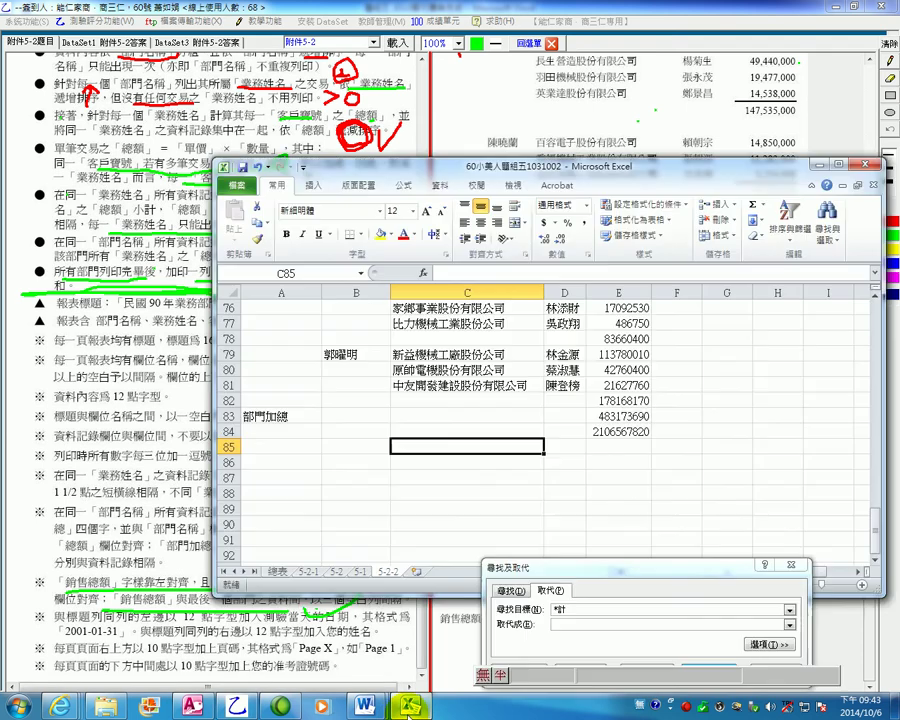
# Undo the replacement that cleared the 合計 labels.
pyautogui.click(441, 417)
pyautogui.moveTo(692, 567); pyautogui.dragTo(707, 386)
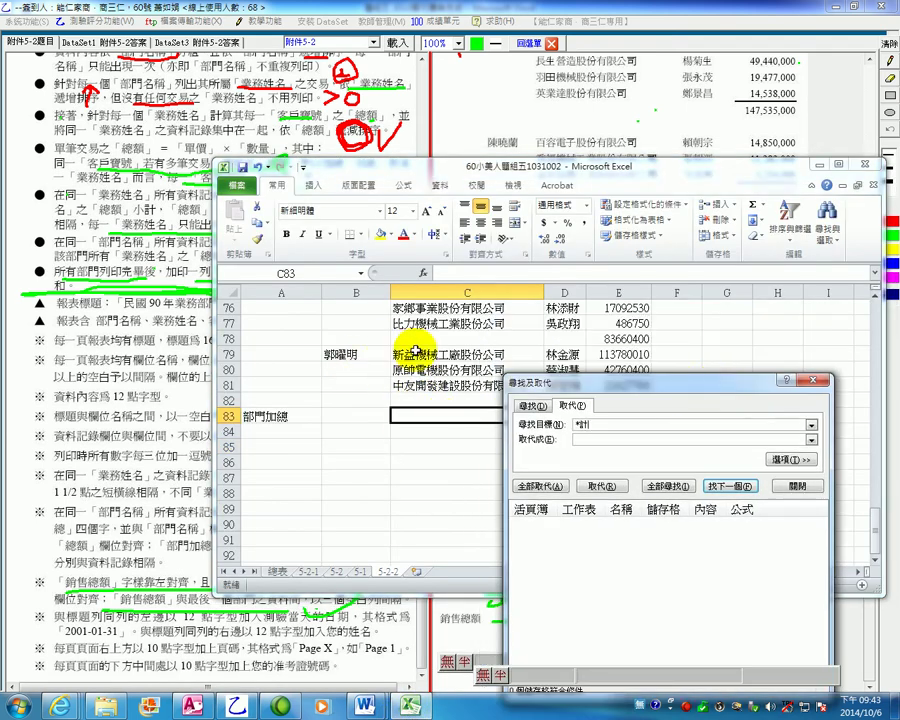
pyautogui.click(405, 352)
pyautogui.click(259, 167)
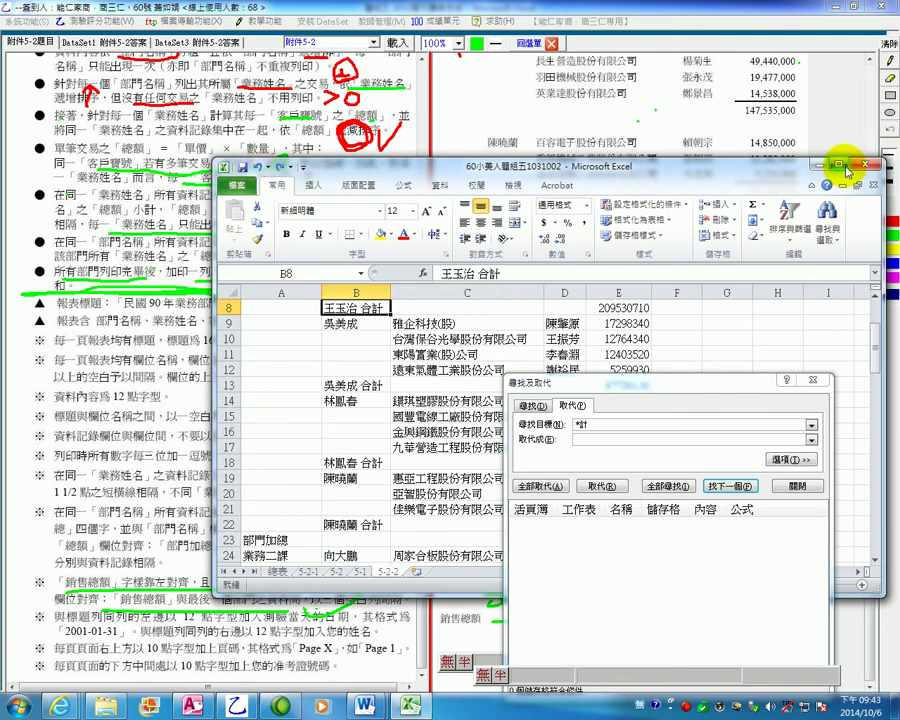
# Look through the salesperson 合計 labels in column B and the 總計 label in A84 against the *計 search pattern.
pyautogui.click(838, 165)
pyautogui.scroll(3, 520, 255)
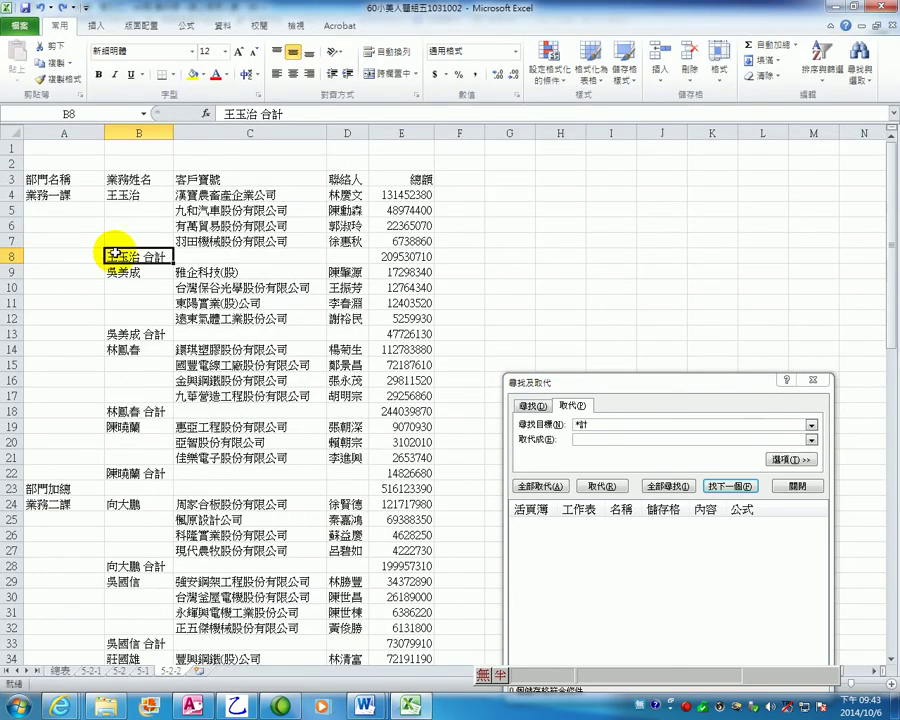
pyautogui.click(138, 334)
pyautogui.click(138, 411)
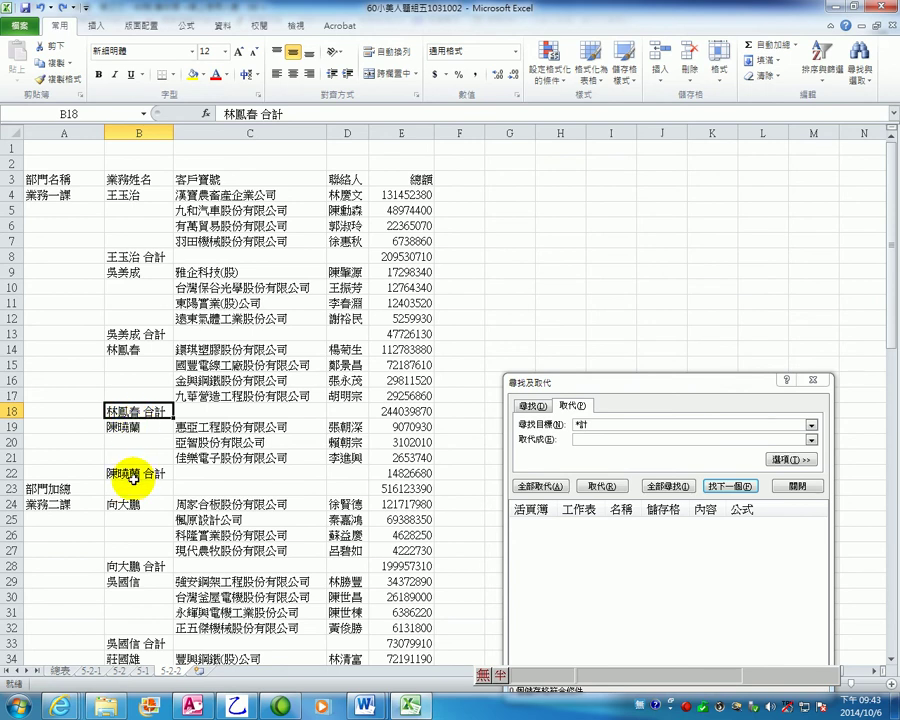
pyautogui.click(138, 473)
pyautogui.scroll(-4, 130, 480)
pyautogui.scroll(-1, 133, 482)
pyautogui.click(135, 345)
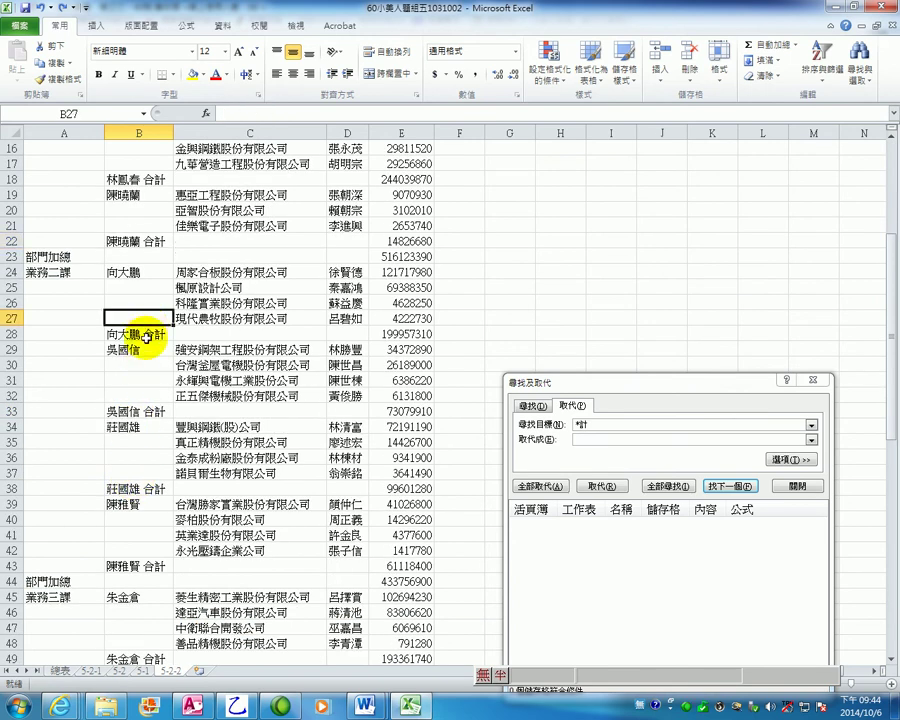
pyautogui.click(133, 426)
pyautogui.click(133, 485)
pyautogui.scroll(-5, 128, 480)
pyautogui.click(129, 334)
pyautogui.click(136, 424)
pyautogui.scroll(-4, 140, 424)
pyautogui.click(128, 318)
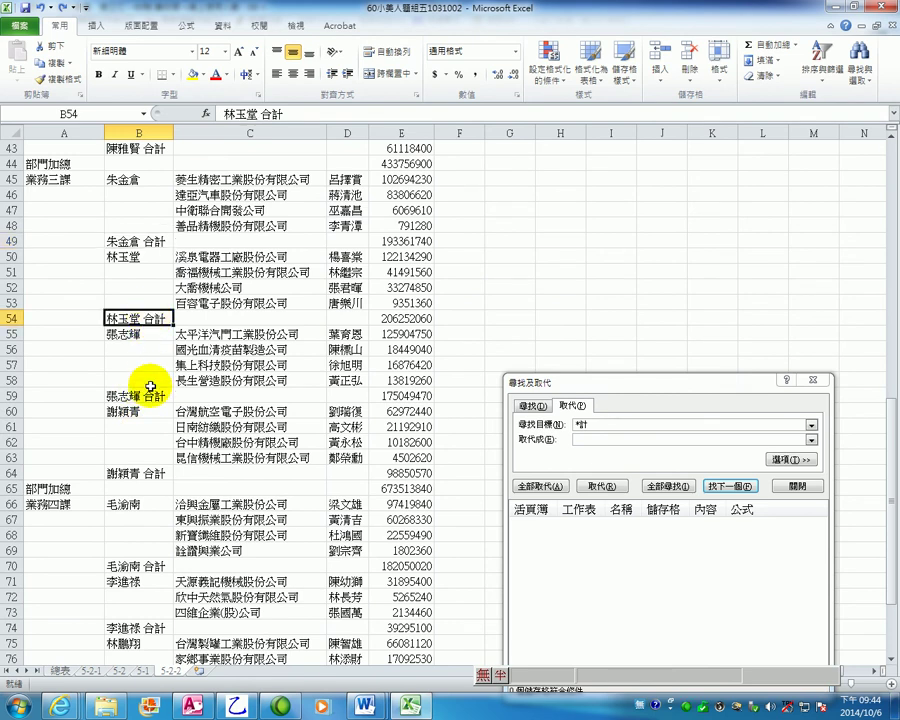
pyautogui.click(145, 472)
pyautogui.scroll(-5, 177, 467)
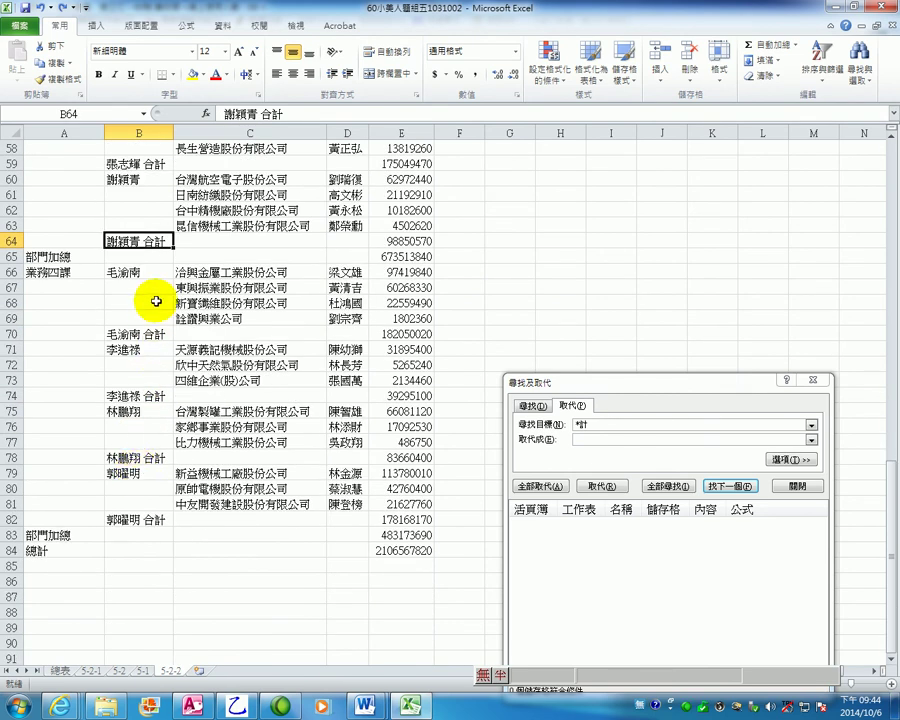
pyautogui.click(156, 333)
pyautogui.click(138, 413)
pyautogui.click(154, 458)
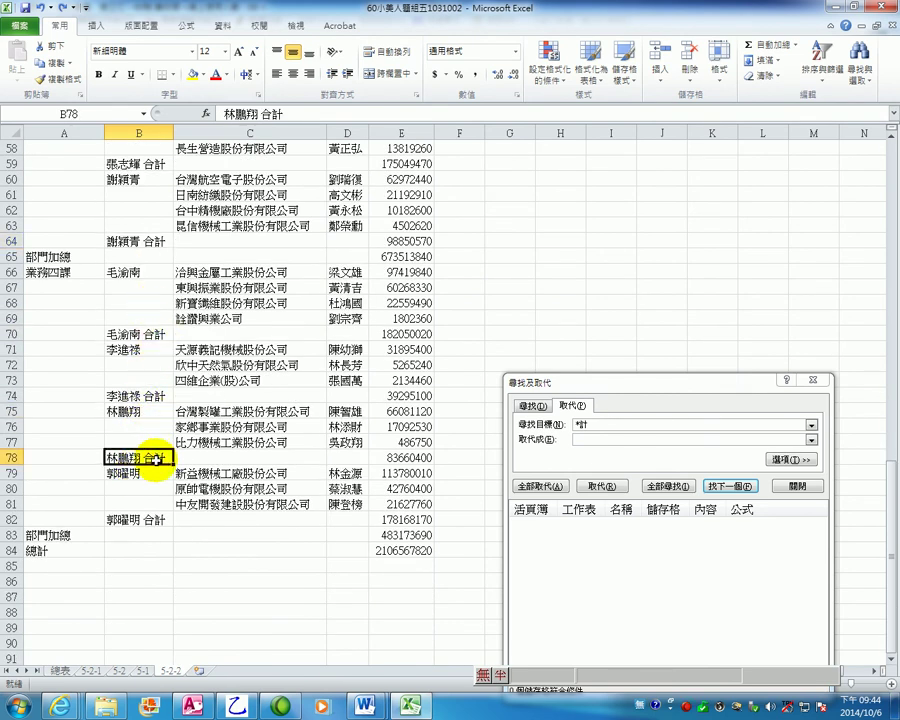
pyautogui.moveTo(136, 537); pyautogui.dragTo(136, 521)
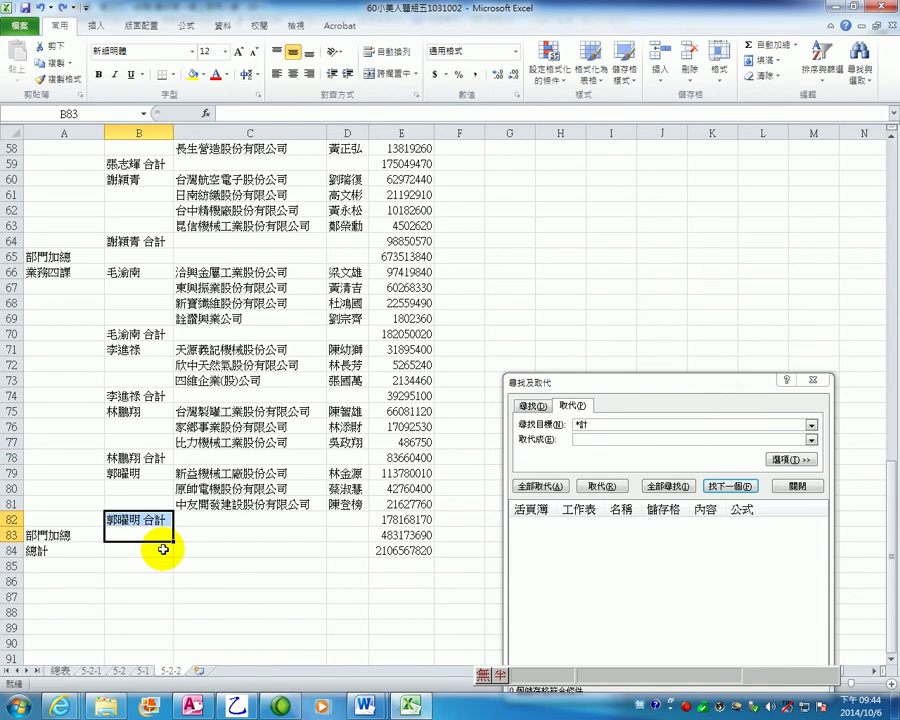
pyautogui.click(228, 487)
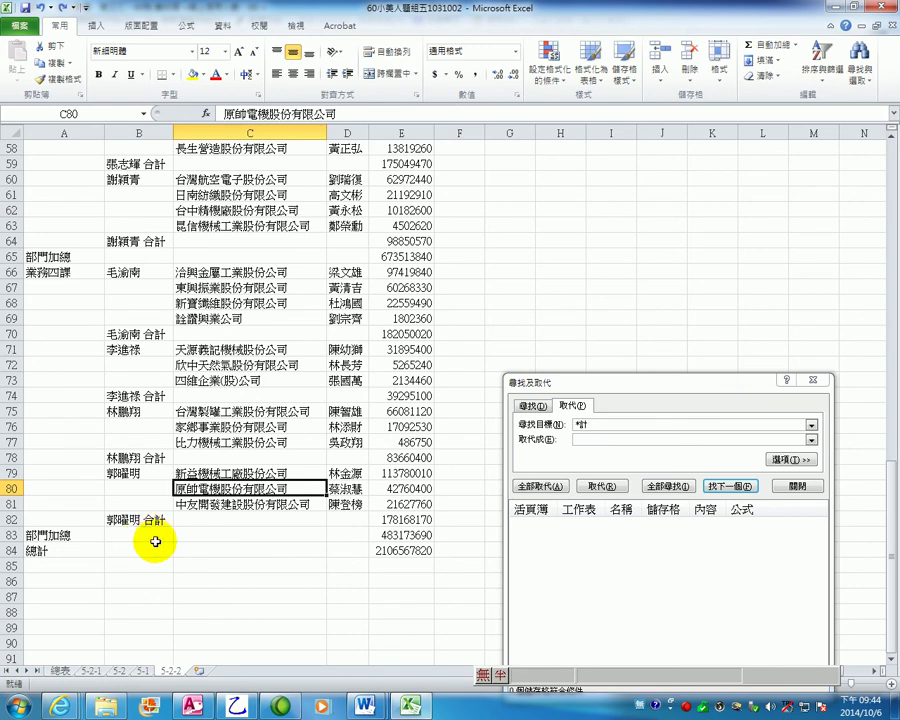
pyautogui.moveTo(590, 424); pyautogui.dragTo(576, 424)
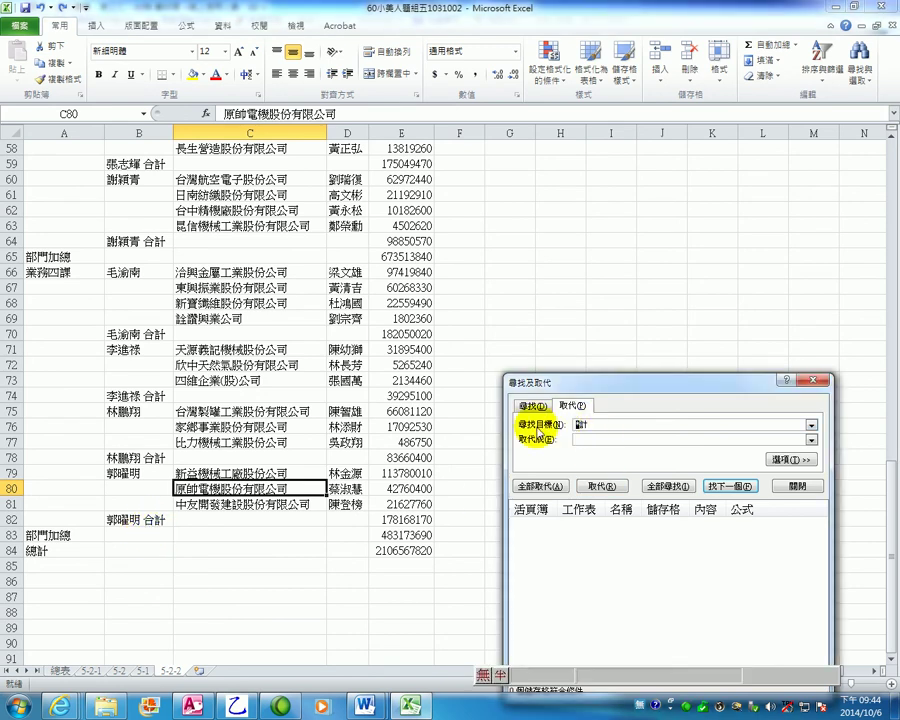
pyautogui.click(52, 552)
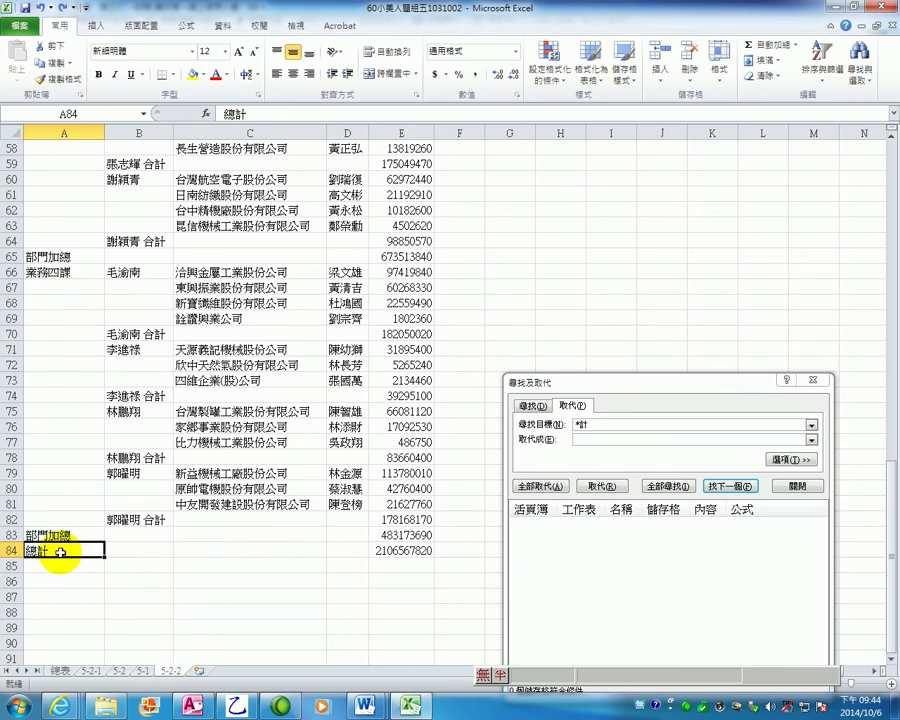
pyautogui.scroll(19, 60, 552)
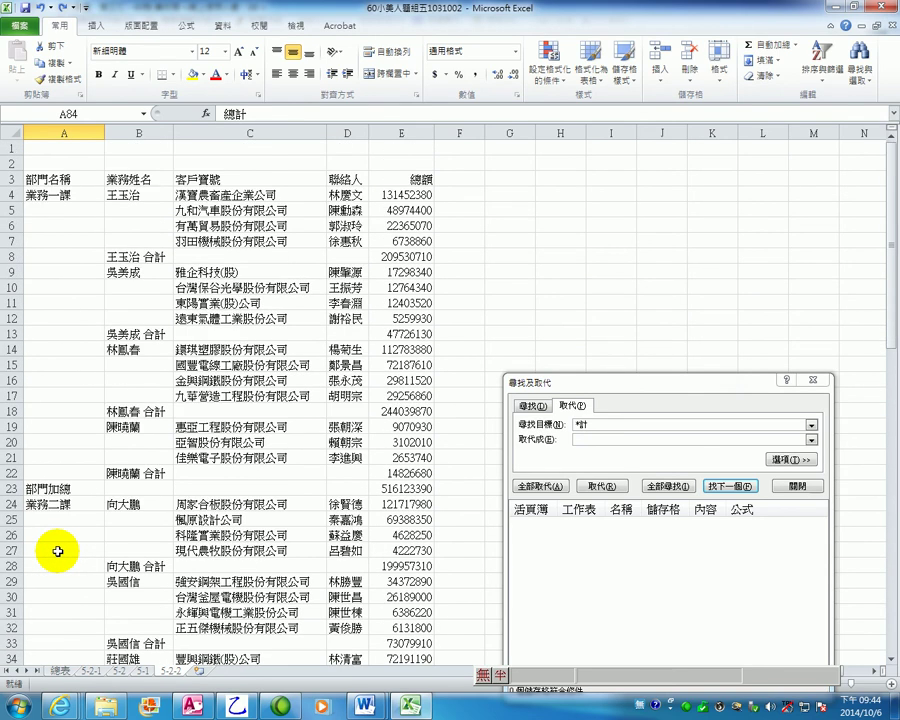
pyautogui.click(195, 272)
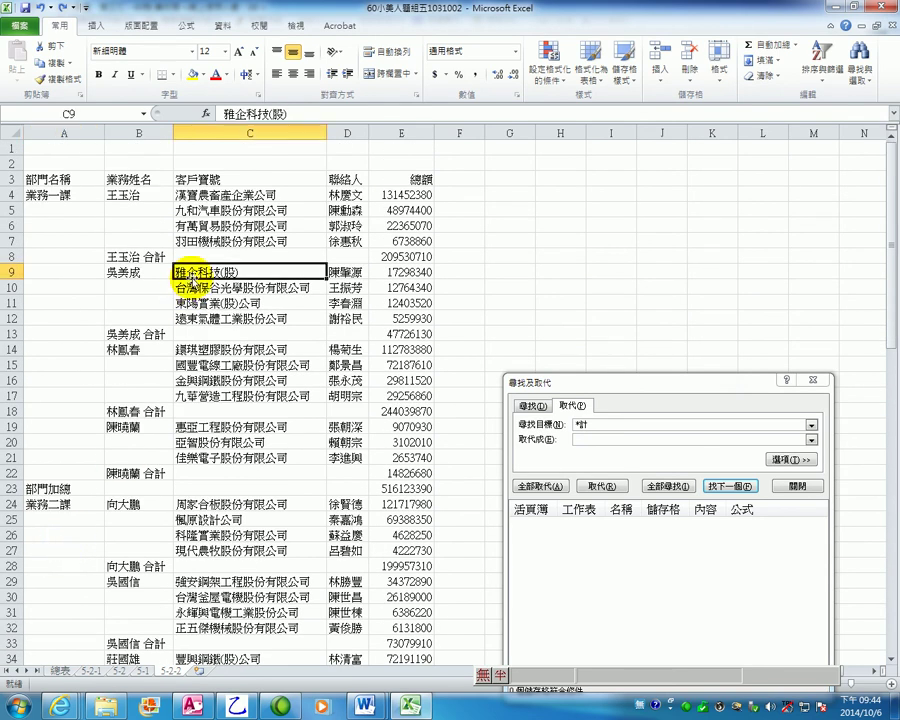
pyautogui.click(602, 438)
pyautogui.click(318, 473)
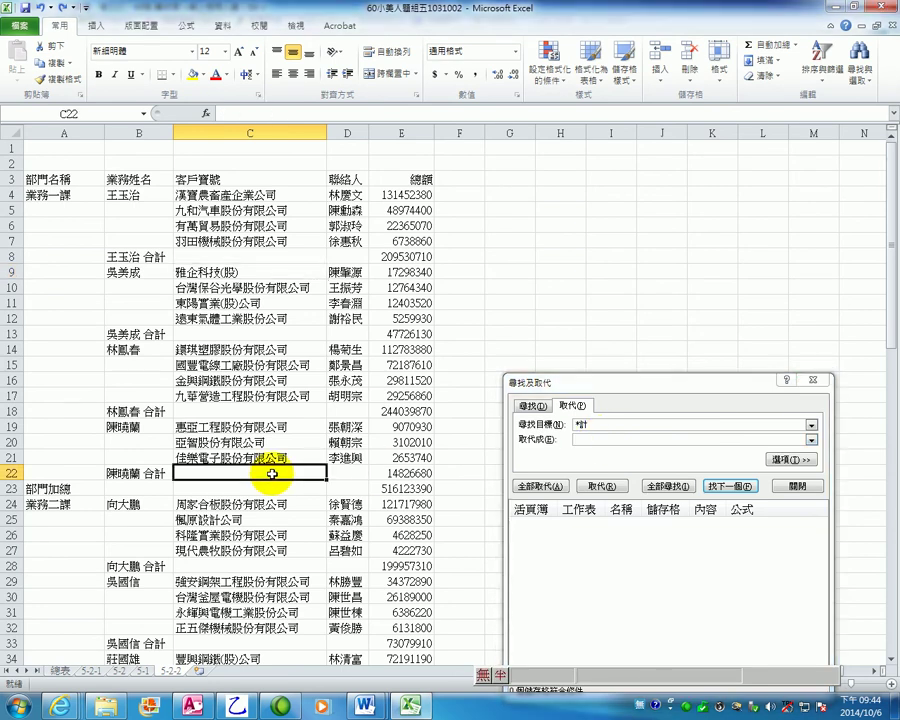
# Change the 總計 label in A84 to 銷售總額.
pyautogui.click(45, 133)
pyautogui.scroll(-20, 38, 548)
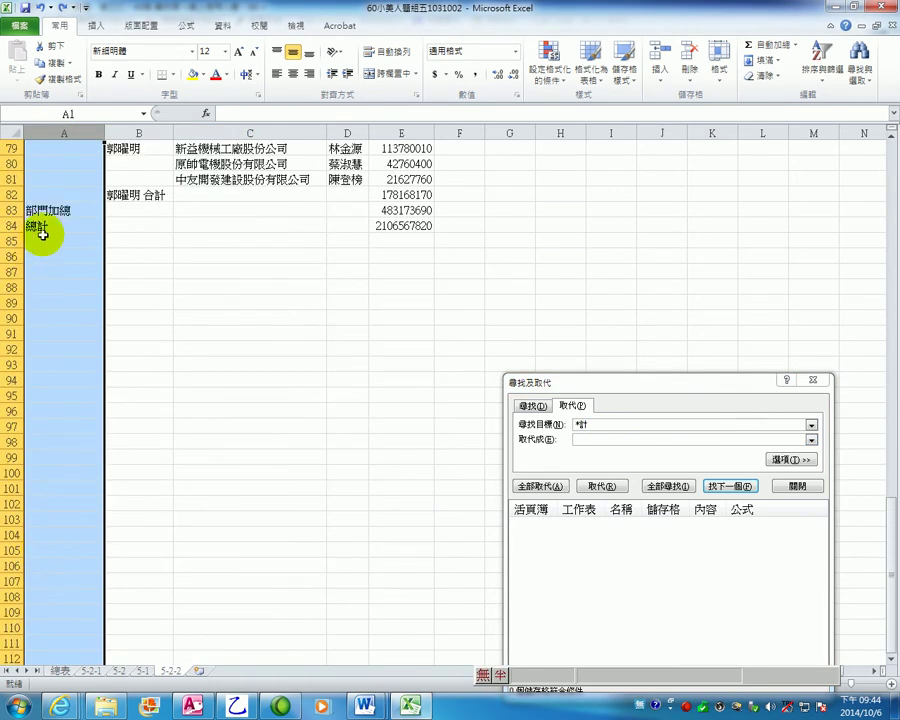
pyautogui.click(44, 227)
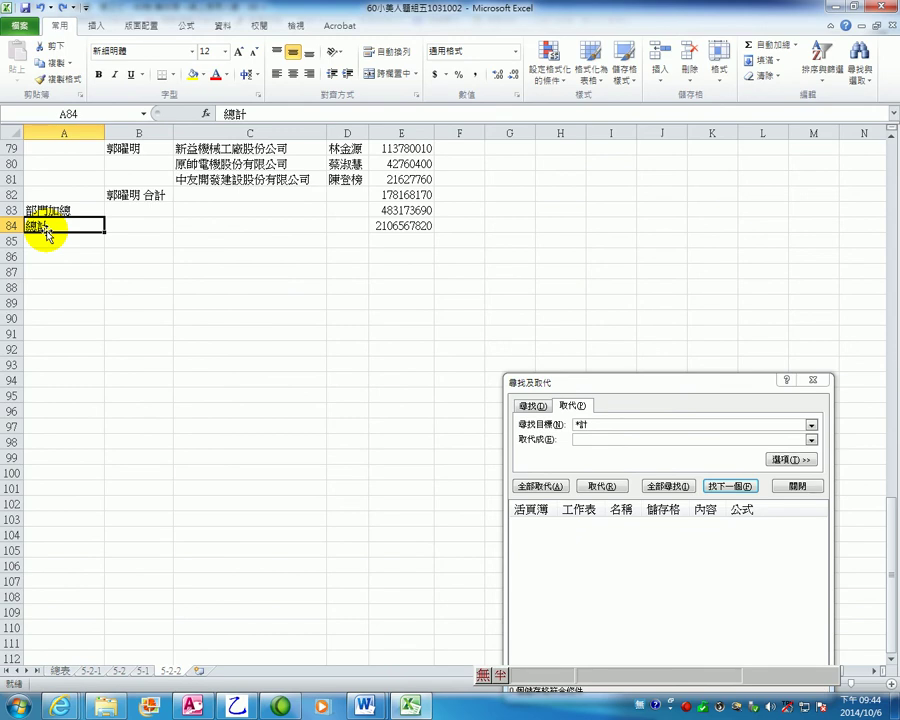
pyautogui.write('銷售')
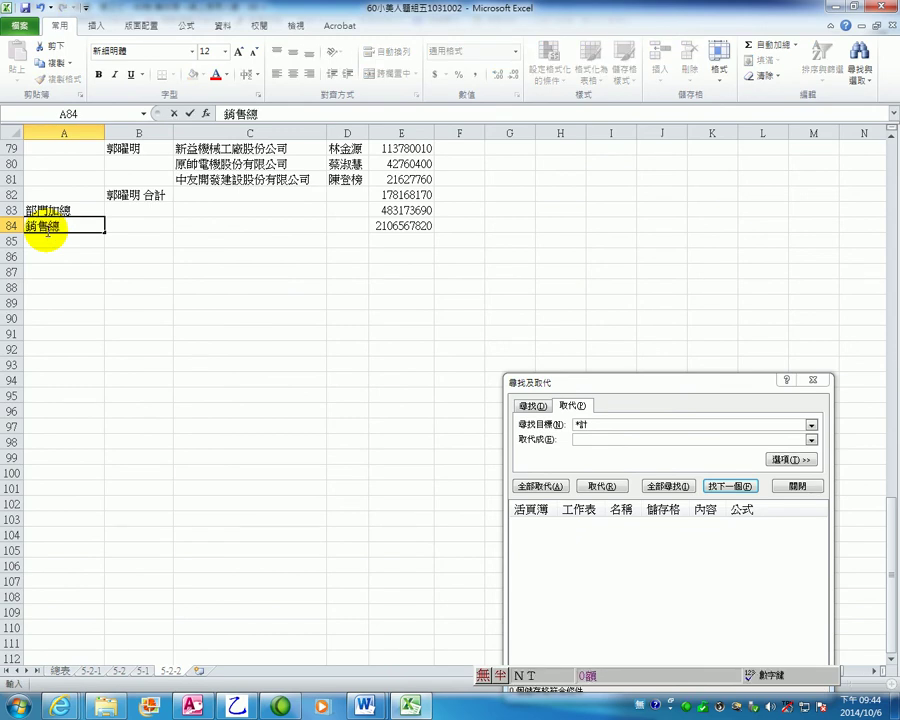
pyautogui.write('總額')
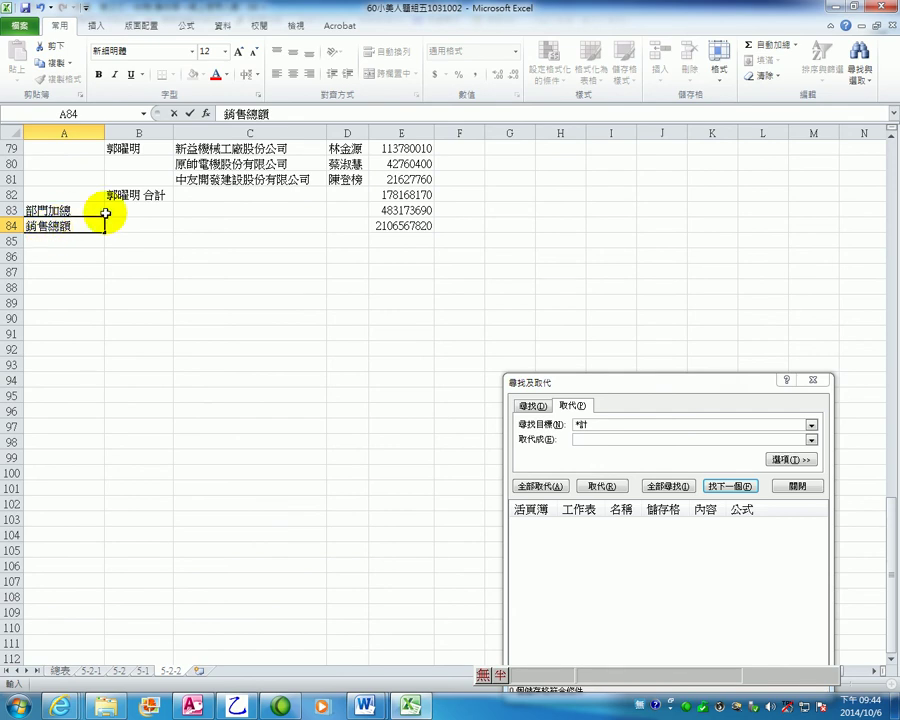
pyautogui.click(335, 226)
# Try replacing the *計 matches with nothing one at a time, from the first salesperson subtotal through row 22.
pyautogui.click(588, 439)
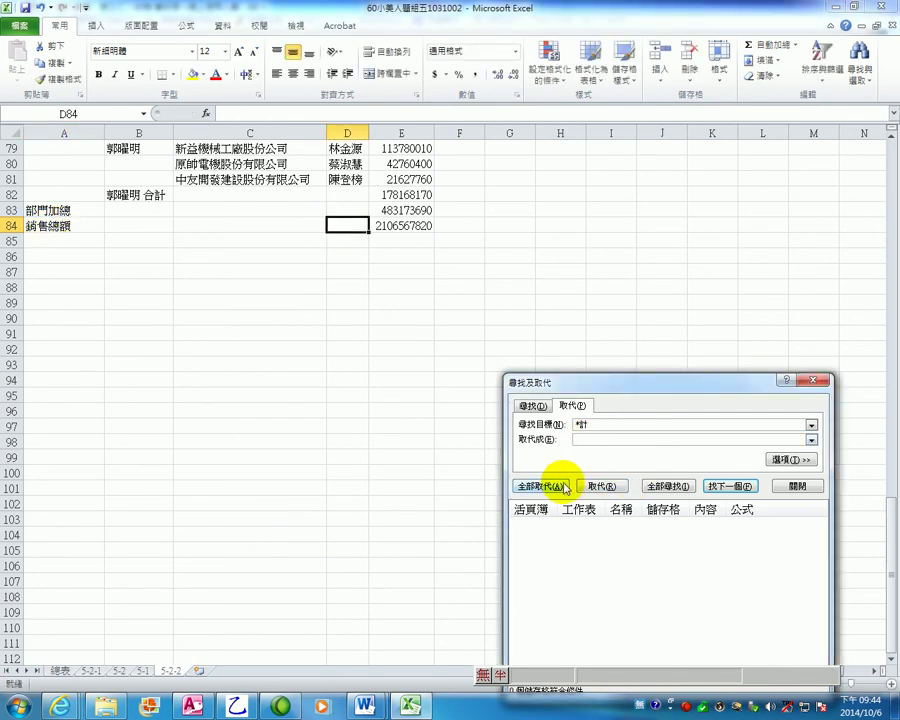
pyautogui.click(728, 487)
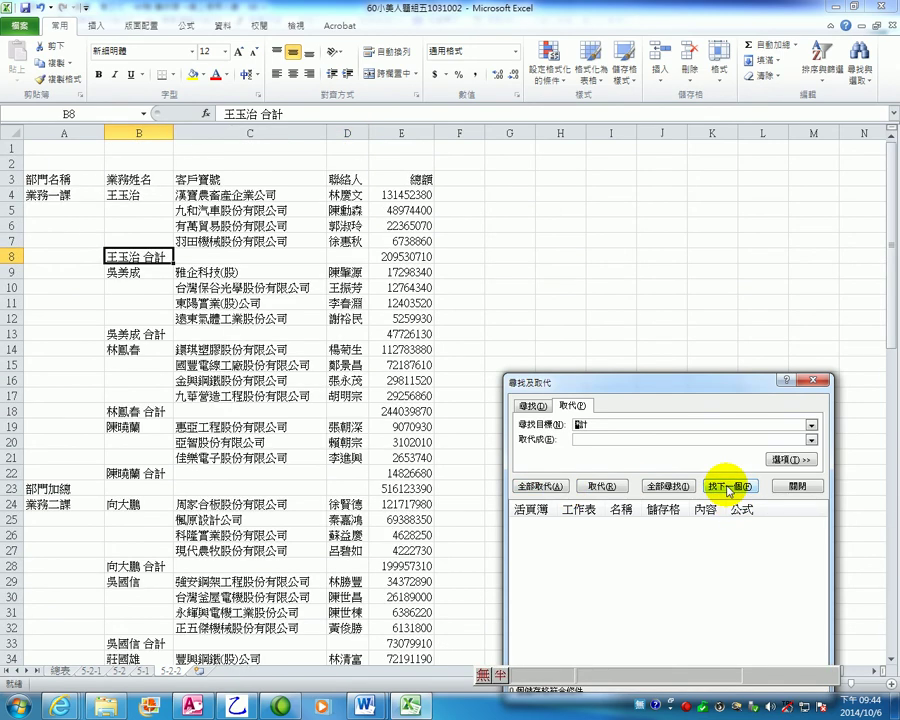
pyautogui.click(606, 487)
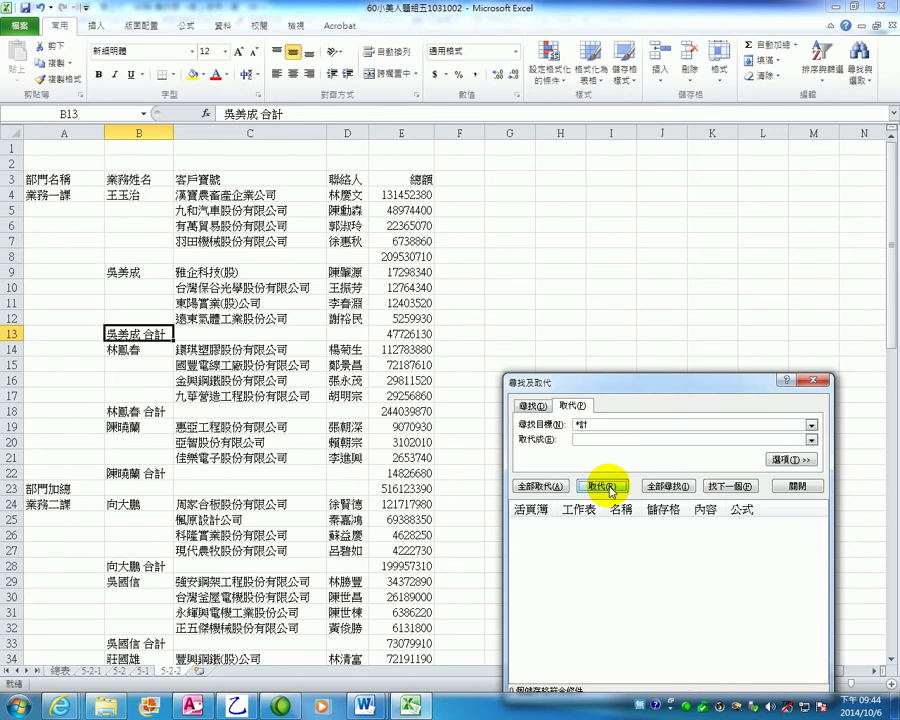
pyautogui.click(606, 487)
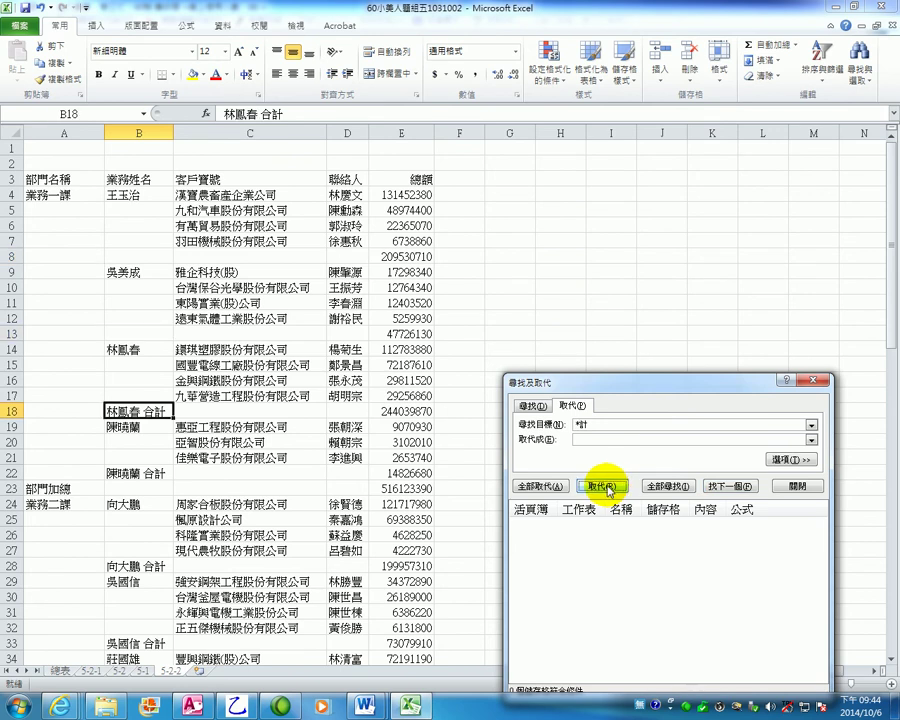
pyautogui.click(606, 487)
pyautogui.click(606, 487)
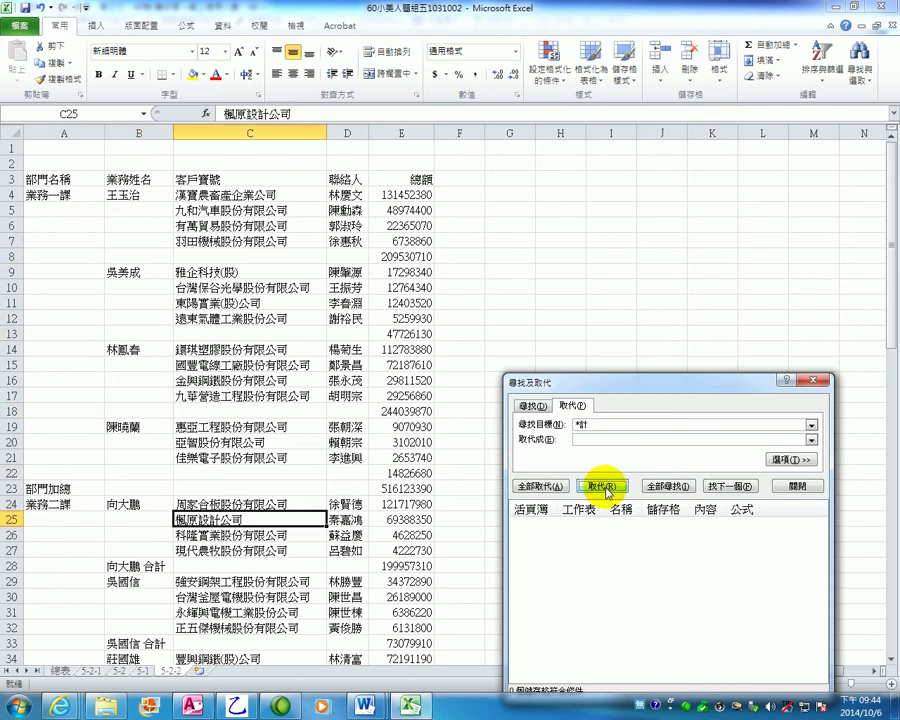
# Examine how the customer name in C25 matches the *計 search pattern, leaving the cell unedited.
pyautogui.click(216, 522)
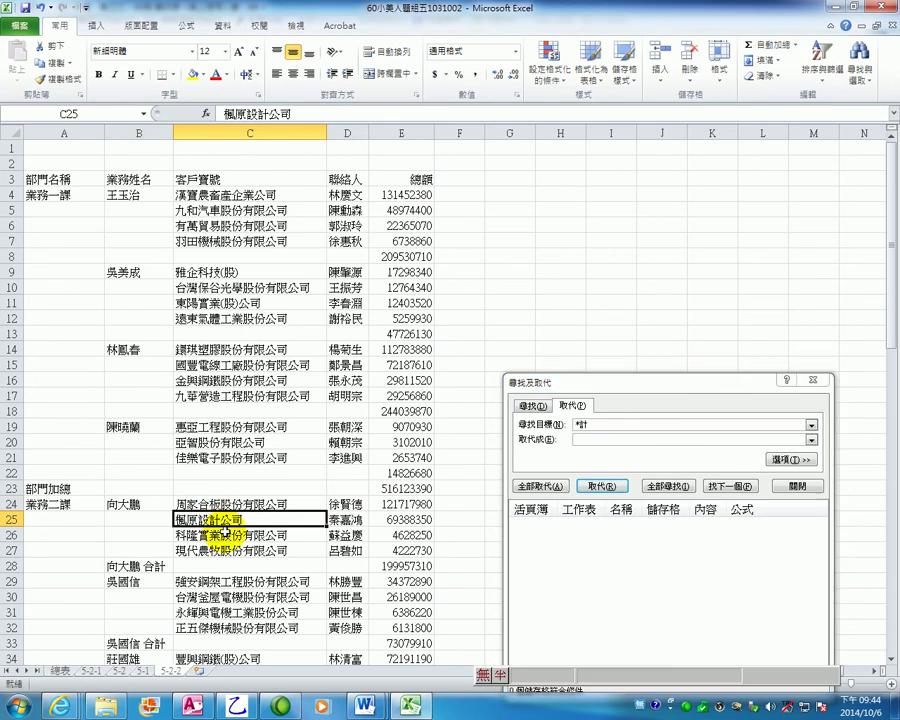
pyautogui.doubleClick(229, 520)
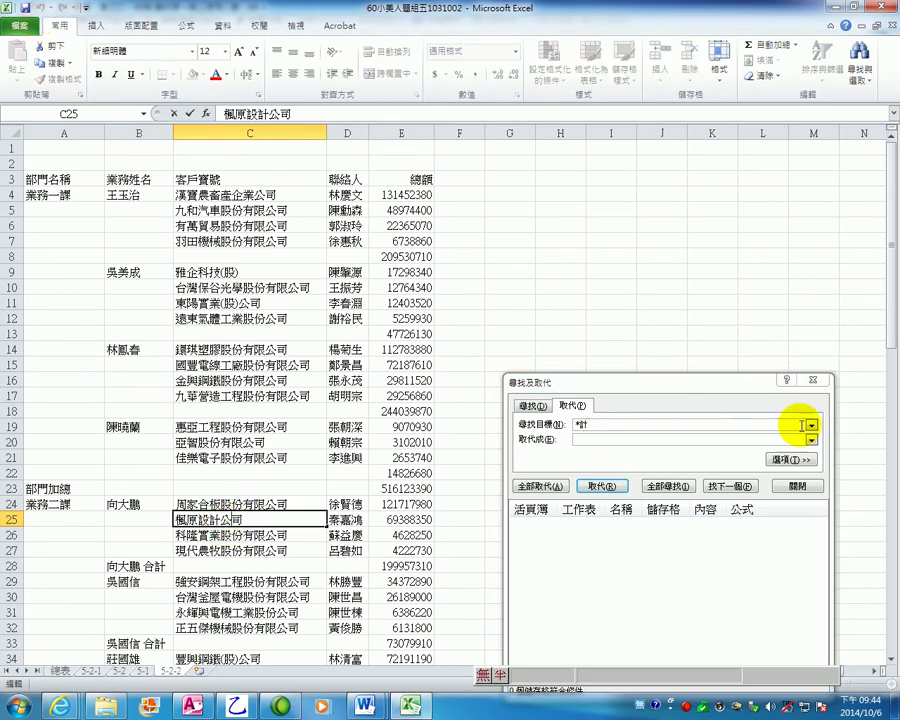
pyautogui.click(752, 289)
pyautogui.click(498, 347)
pyautogui.click(346, 226)
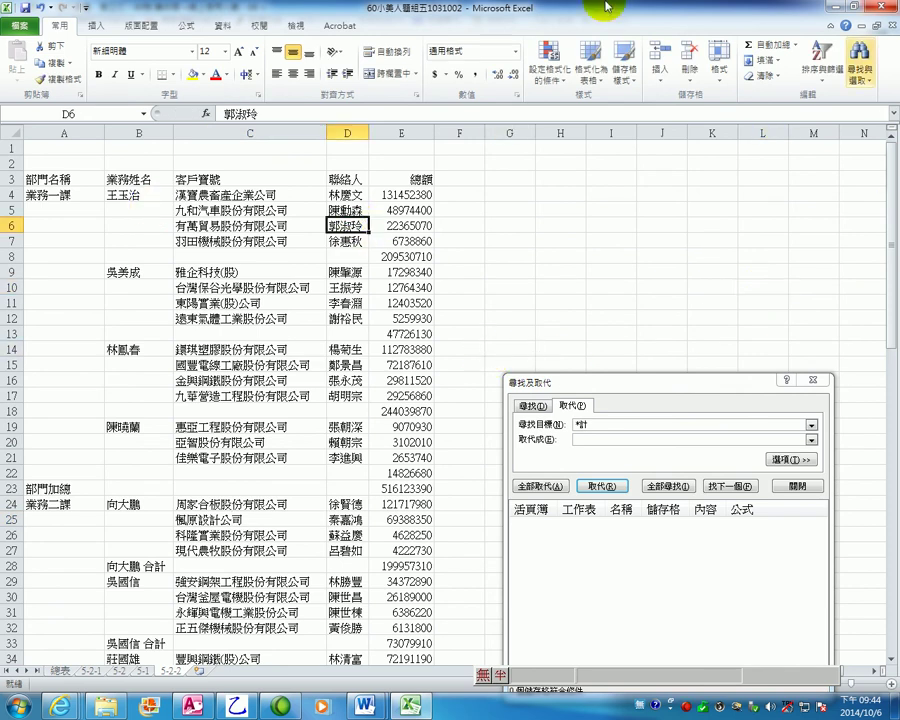
# Undo the single replacements in column B and the label change in A84.
pyautogui.click(42, 10)
pyautogui.click(42, 10)
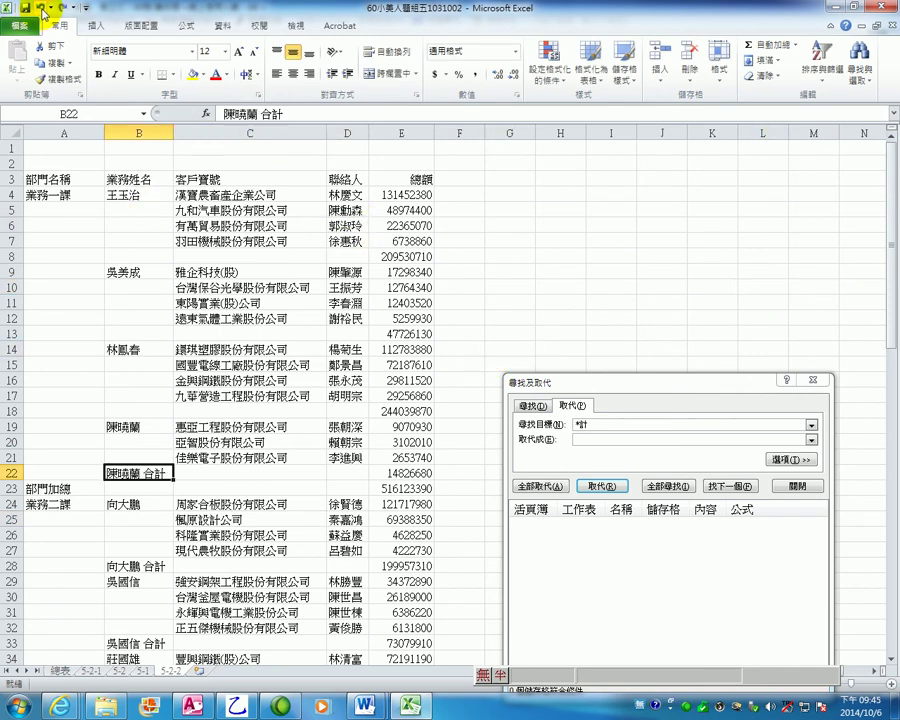
pyautogui.click(42, 10)
pyautogui.click(42, 10)
pyautogui.click(42, 10)
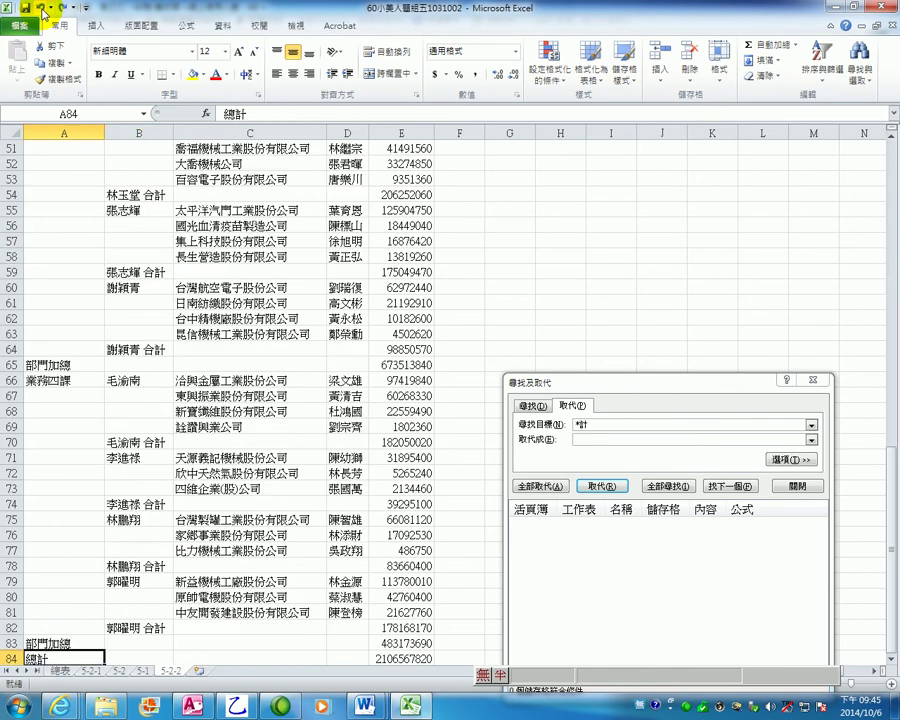
pyautogui.click(320, 179)
pyautogui.scroll(12, 366, 374)
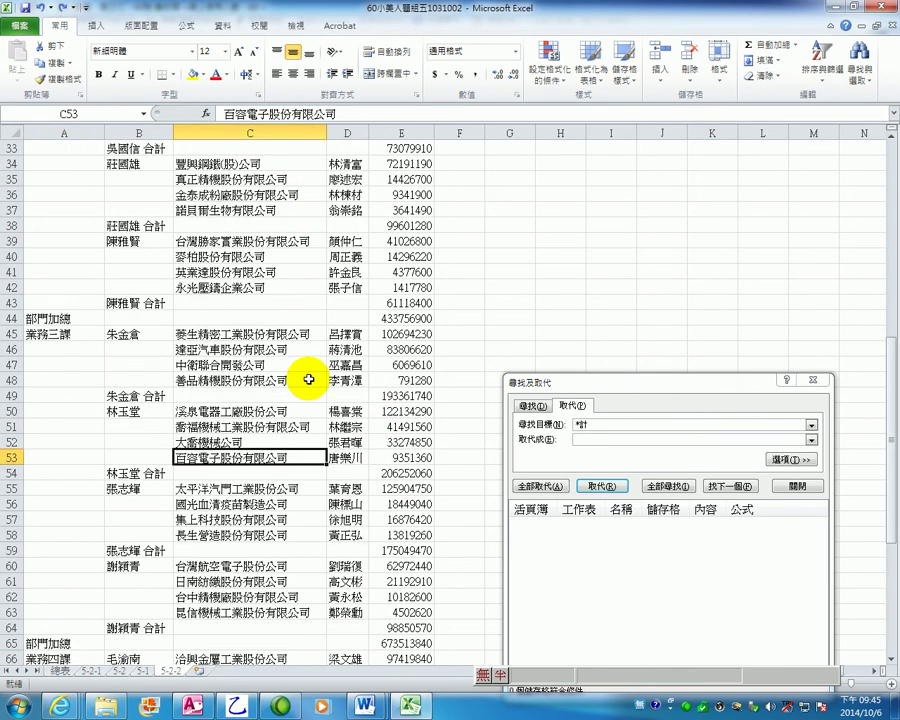
pyautogui.scroll(5, 309, 380)
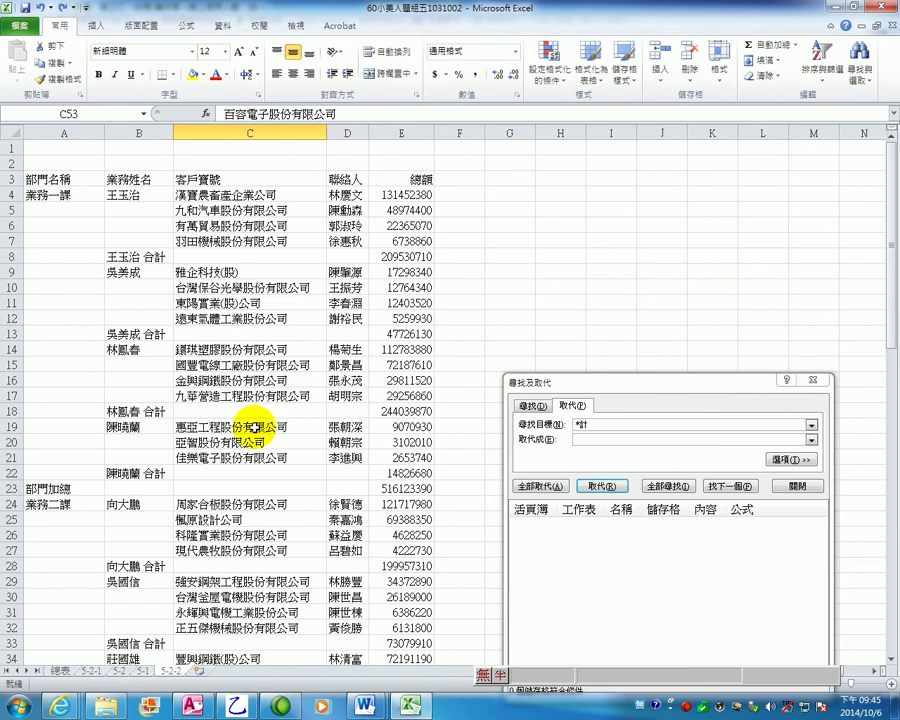
# Change the search text to *合計 and replace all matches with nothing to clear the salesperson subtotal labels.
pyautogui.click(580, 423)
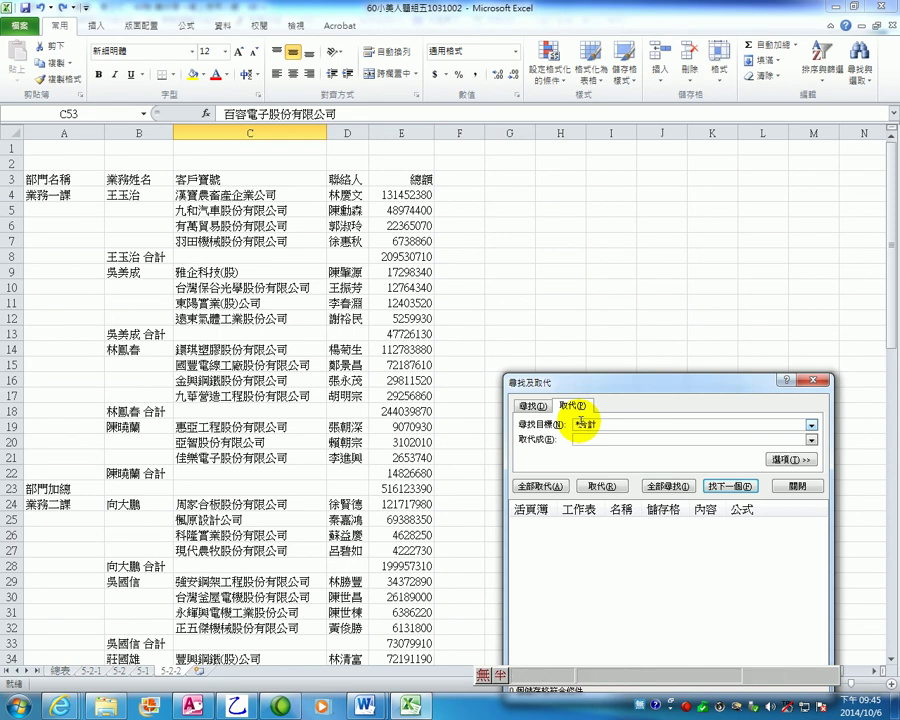
pyautogui.moveTo(730, 374); pyautogui.dragTo(656, 150)
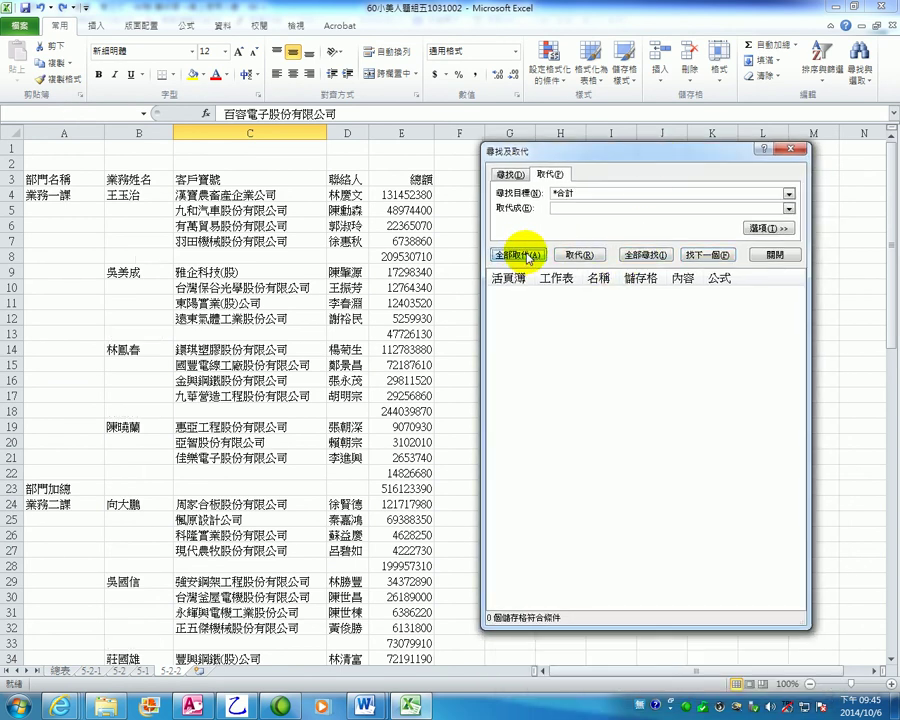
pyautogui.click(518, 254)
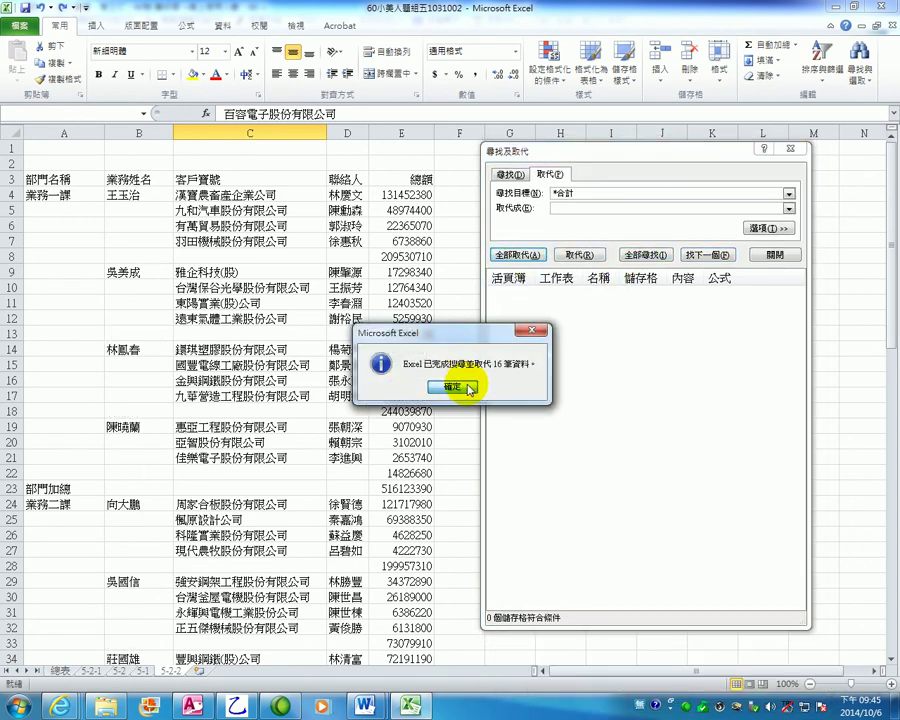
pyautogui.click(467, 388)
# Move the Find and Replace dialog away from the report data and reduce its height.
pyautogui.click(297, 350)
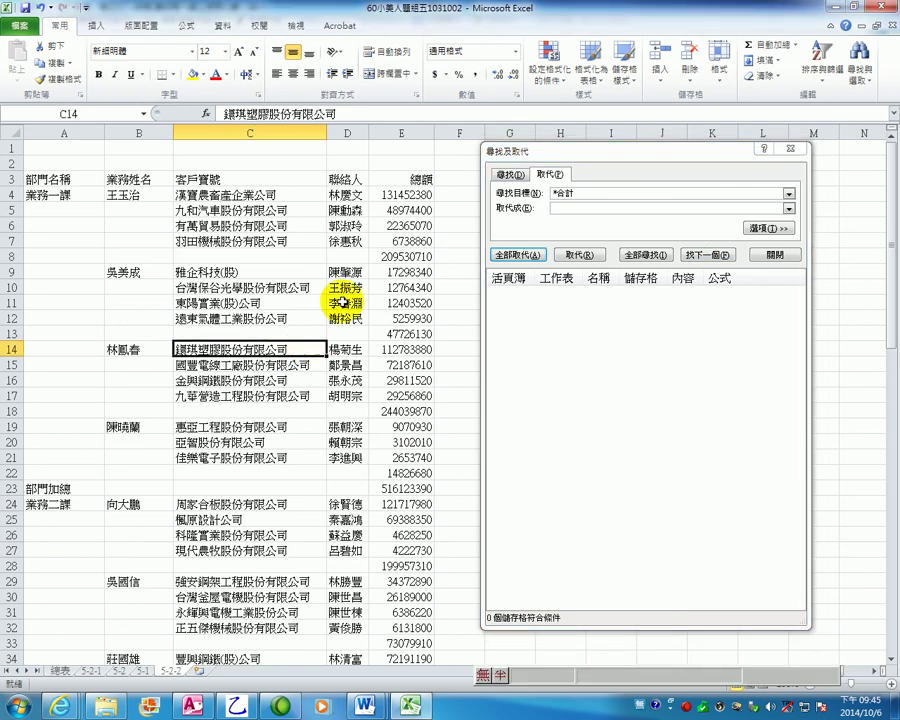
pyautogui.click(342, 302)
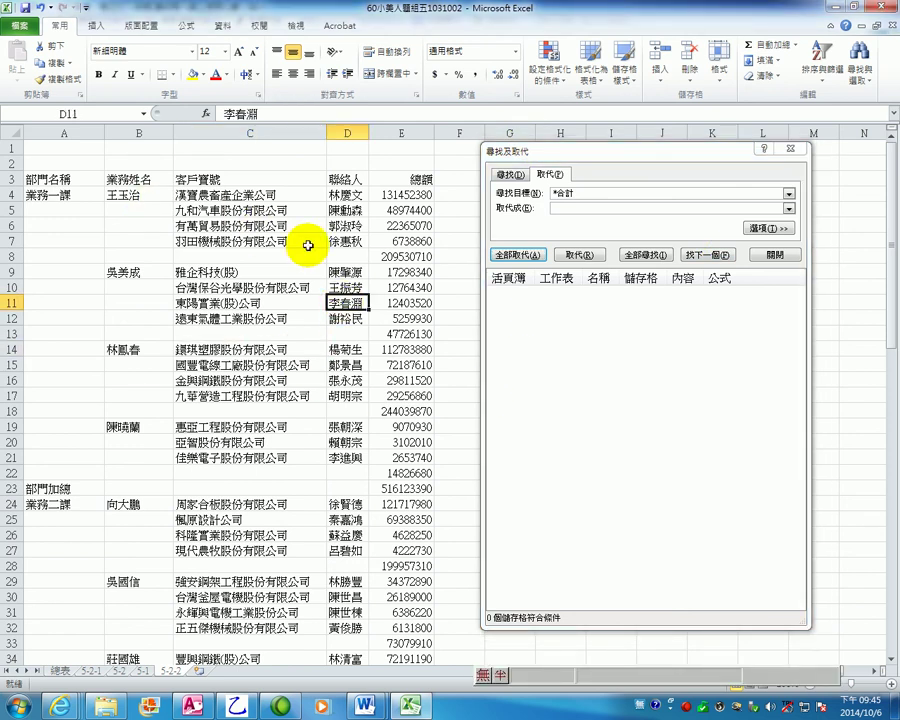
pyautogui.moveTo(718, 141); pyautogui.dragTo(715, 464)
pyautogui.moveTo(645, 474); pyautogui.dragTo(714, 398)
pyautogui.click(516, 285)
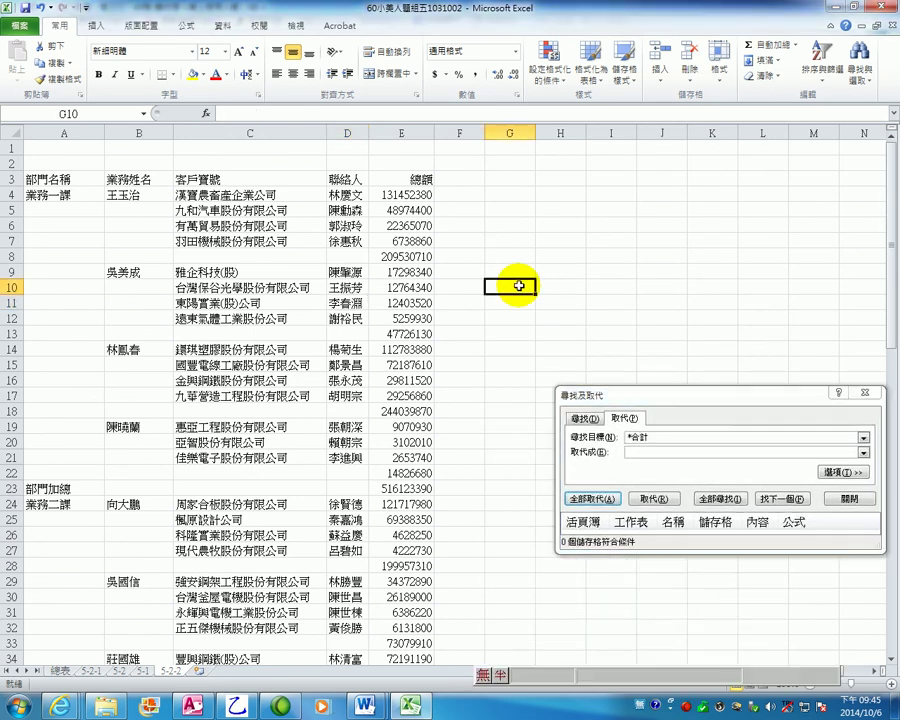
# Shrink the Excel window and switch to the exam sample report to examine where the first department and salesperson names sit.
pyautogui.click(856, 8)
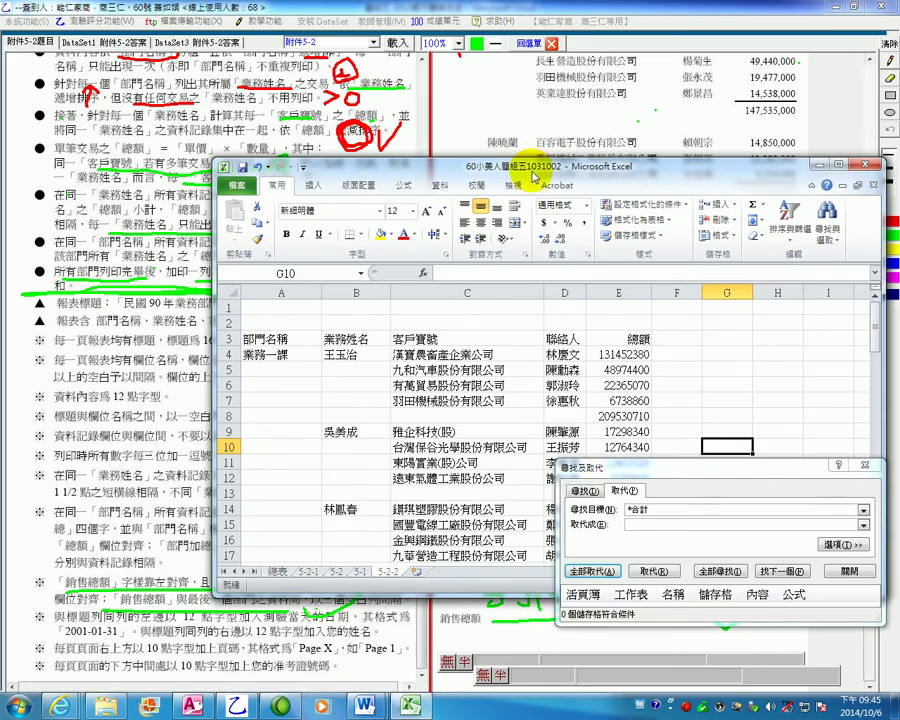
pyautogui.moveTo(380, 165); pyautogui.dragTo(430, 415)
pyautogui.click(590, 338)
pyautogui.scroll(6, 590, 338)
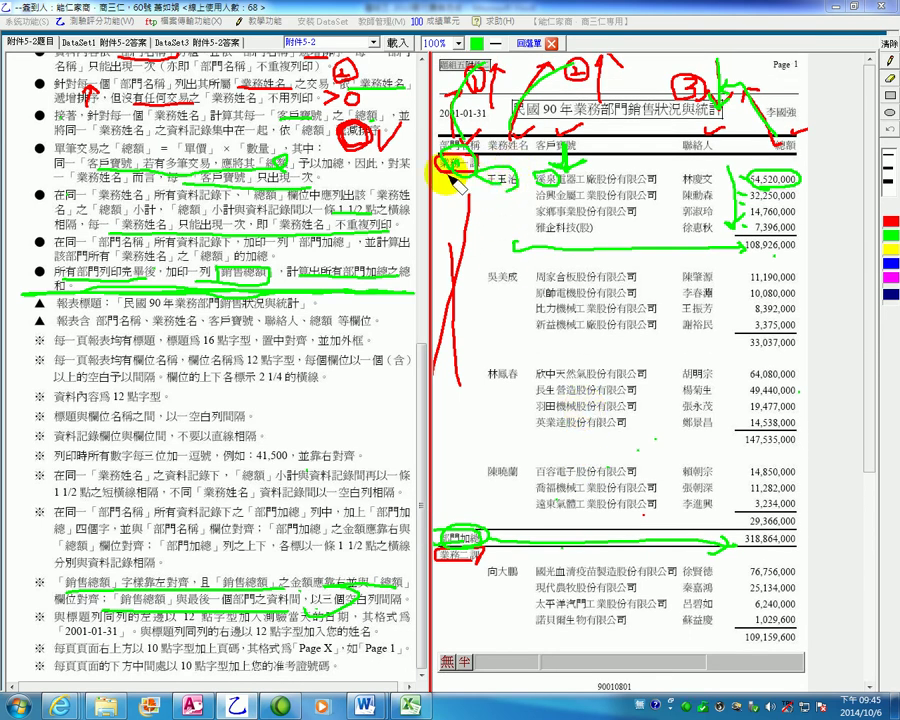
pyautogui.moveTo(490, 171); pyautogui.dragTo(510, 195)
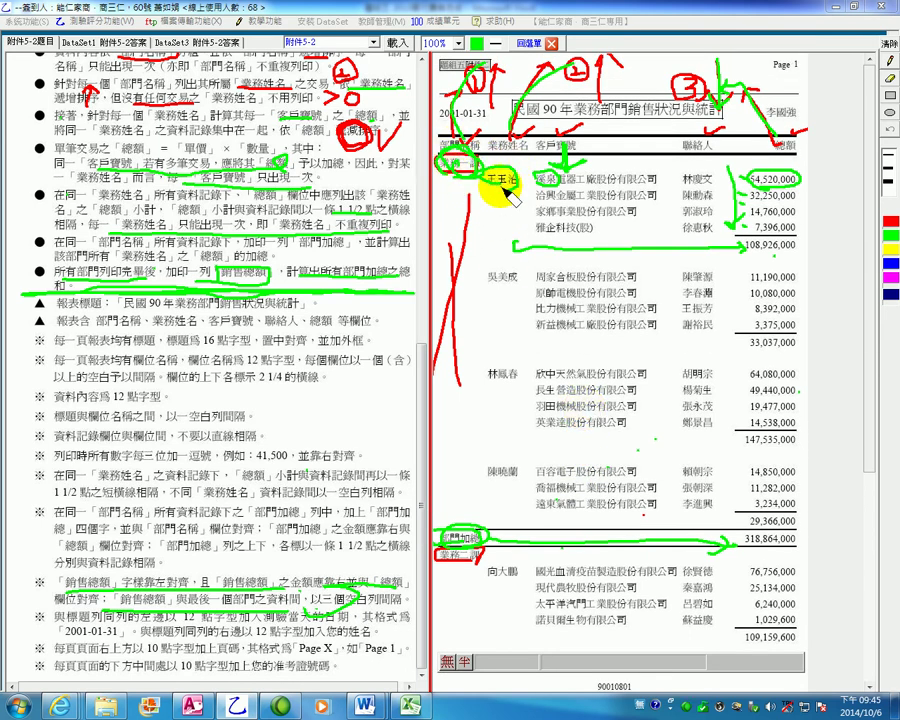
pyautogui.moveTo(488, 178); pyautogui.dragTo(480, 156)
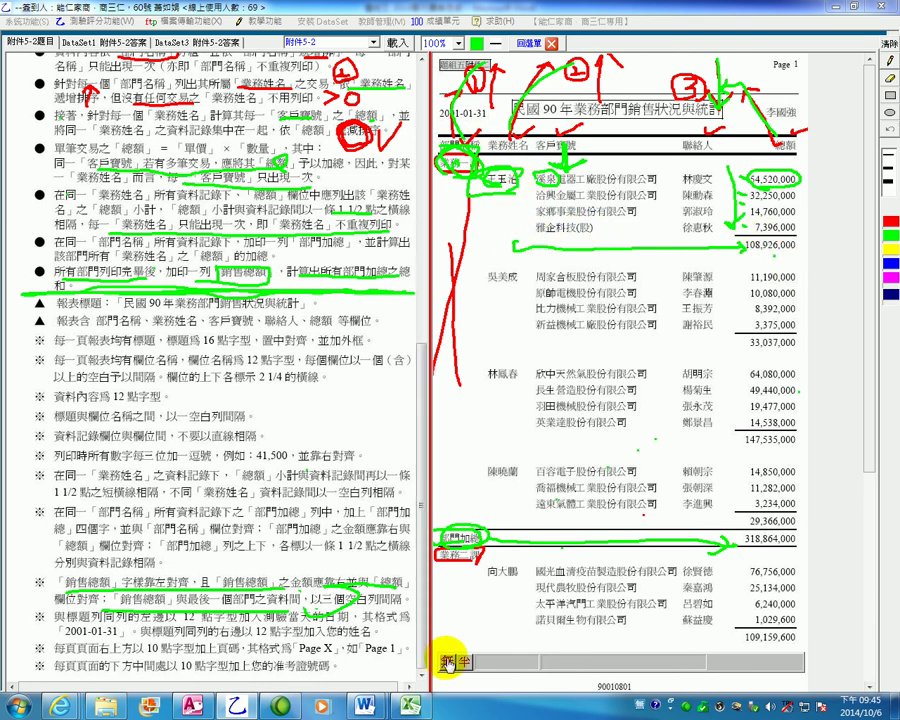
# Return to the Excel workbook and close the Find and Replace dialog.
pyautogui.click(409, 705)
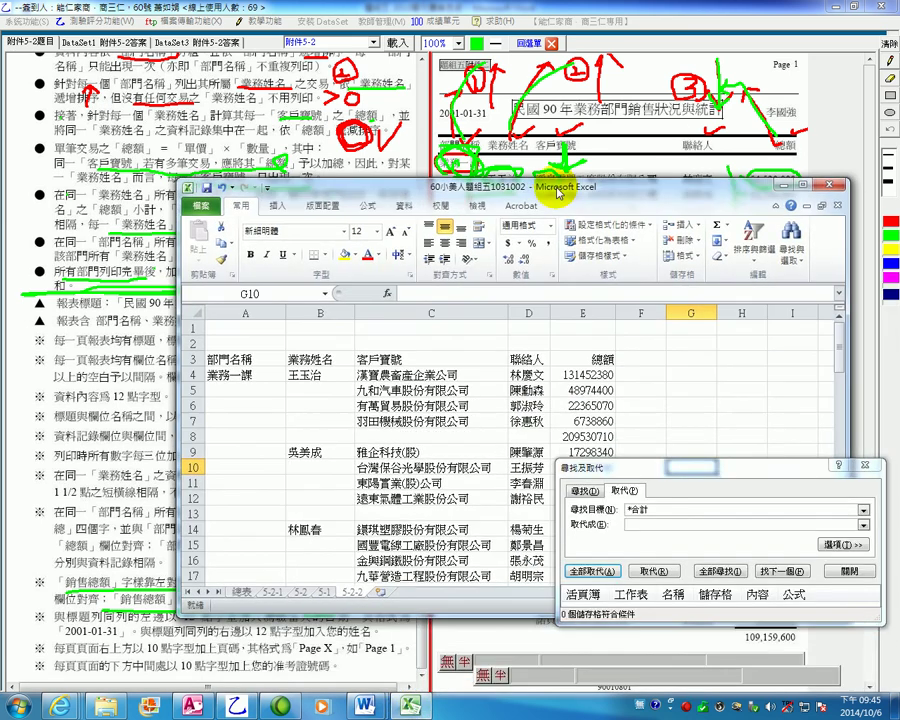
pyautogui.moveTo(557, 193); pyautogui.dragTo(557, 168)
pyautogui.click(530, 365)
pyautogui.click(583, 380)
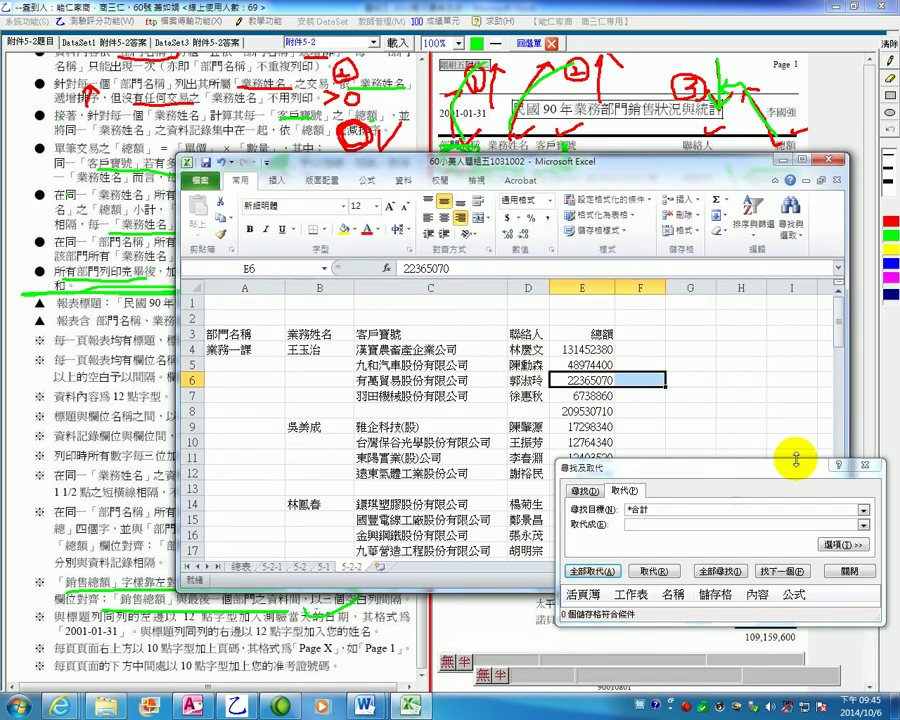
pyautogui.click(865, 467)
pyautogui.click(620, 408)
pyautogui.click(430, 365)
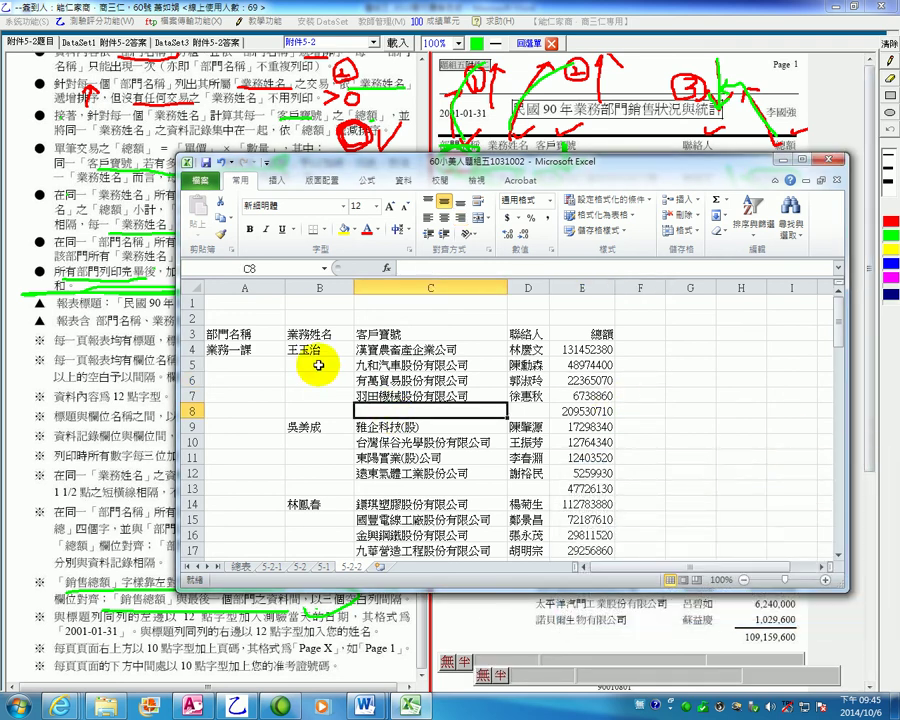
# Compare the salesperson entries in B4 and B9 with the row spacing between salespeople in the exam sample.
pyautogui.click(322, 350)
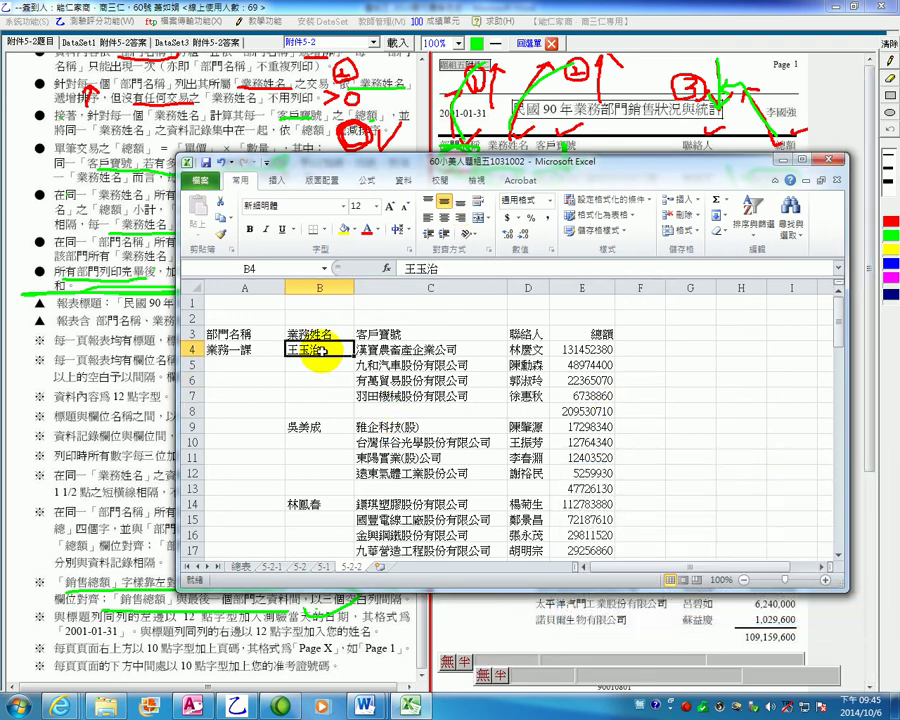
pyautogui.click(300, 426)
pyautogui.moveTo(551, 172); pyautogui.dragTo(542, 324)
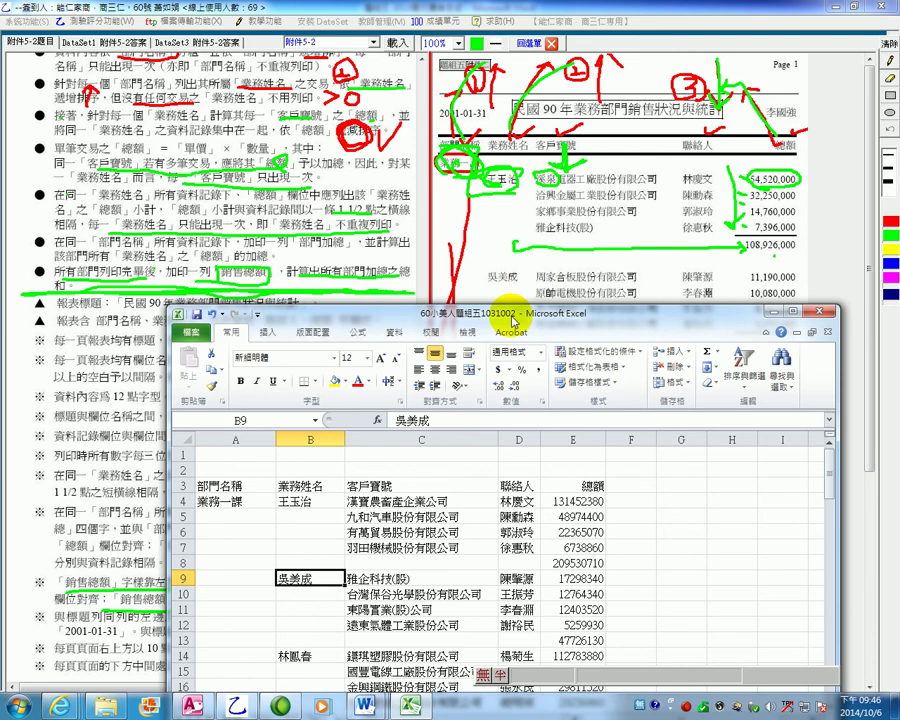
pyautogui.moveTo(350, 313); pyautogui.dragTo(374, 84)
pyautogui.click(336, 208)
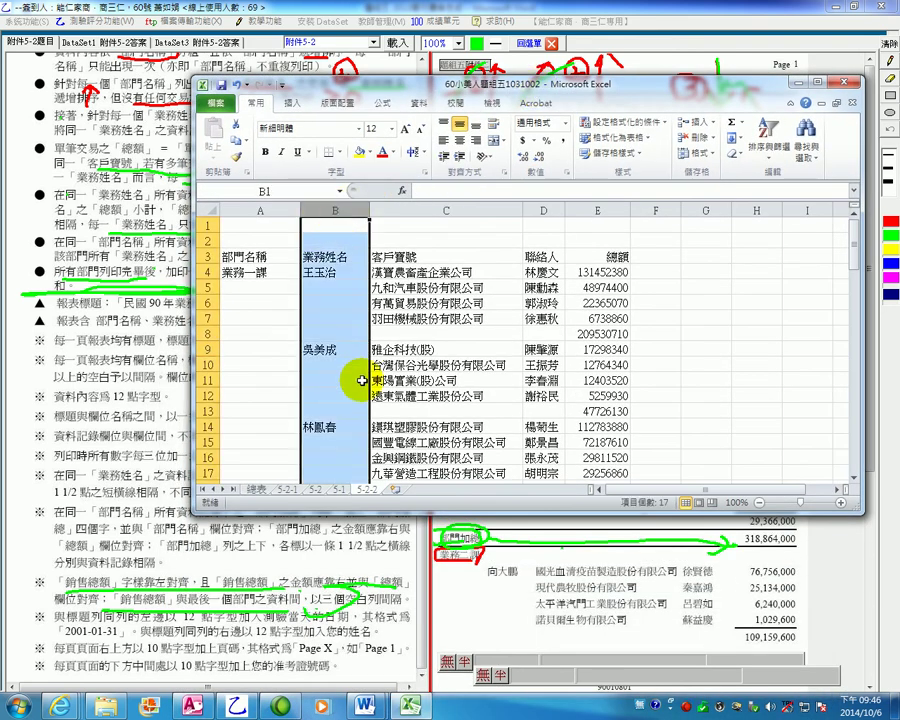
pyautogui.rightClick(343, 208)
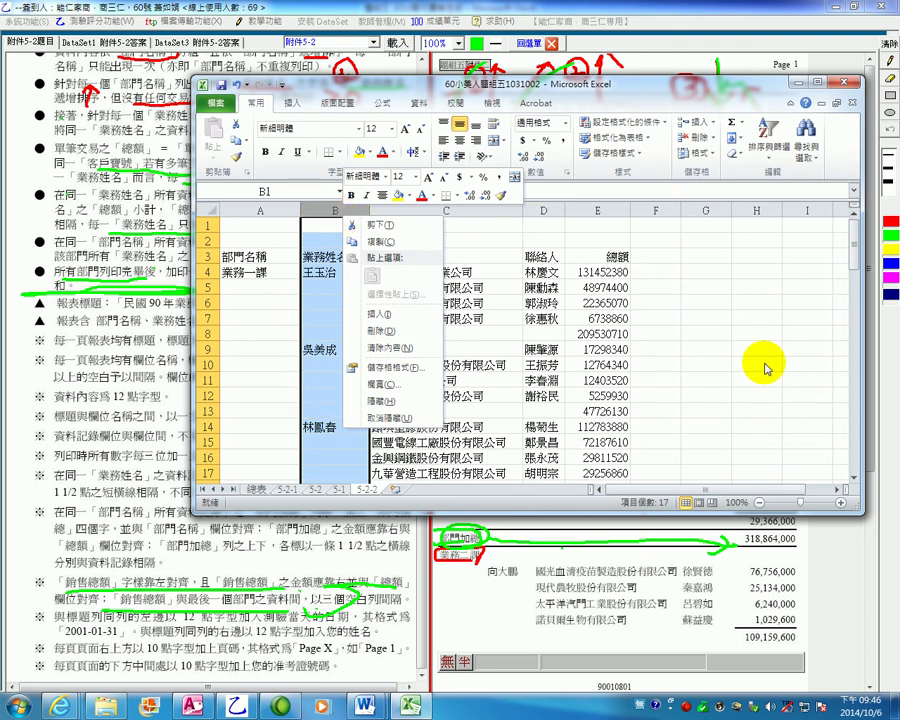
pyautogui.press('Escape')
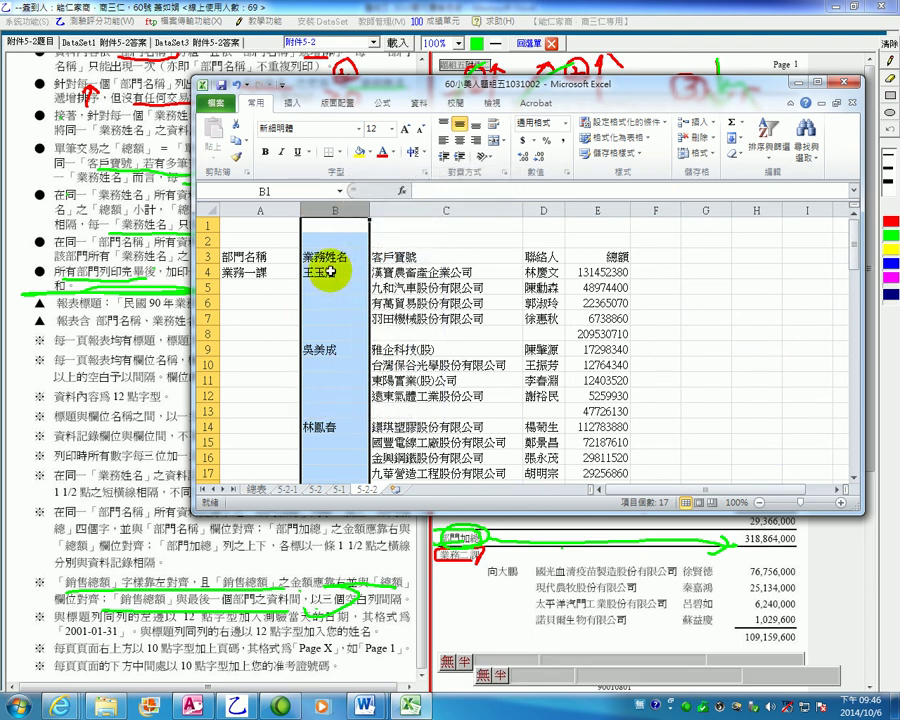
# Switch to the Word solution notes for 5-2 and examine the formatting instructions on replacing subtotal labels and inserting a row before each salesperson.
pyautogui.moveTo(363, 710)
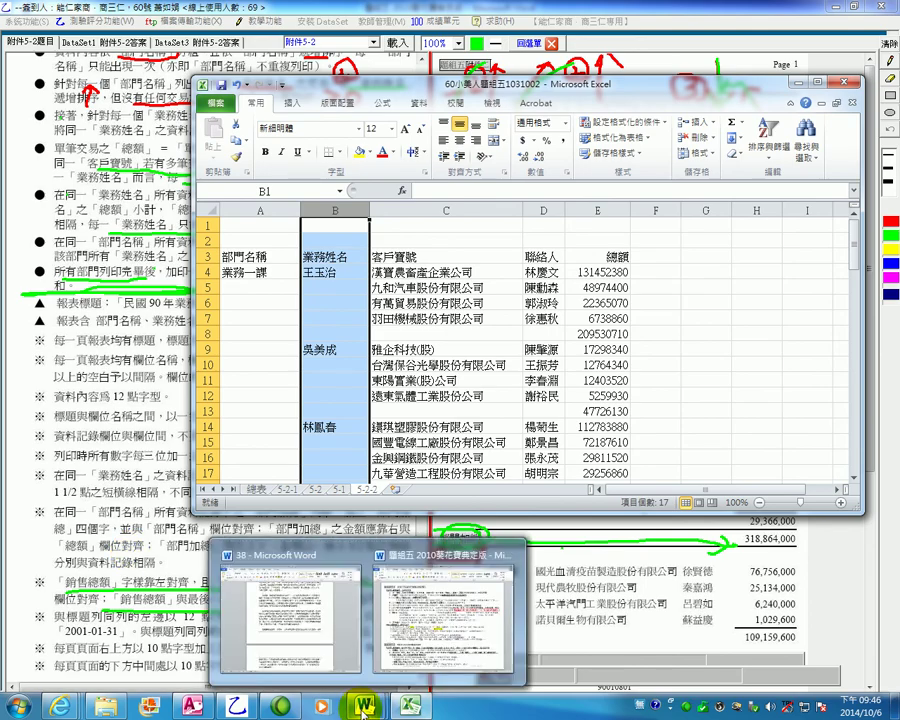
pyautogui.click(412, 603)
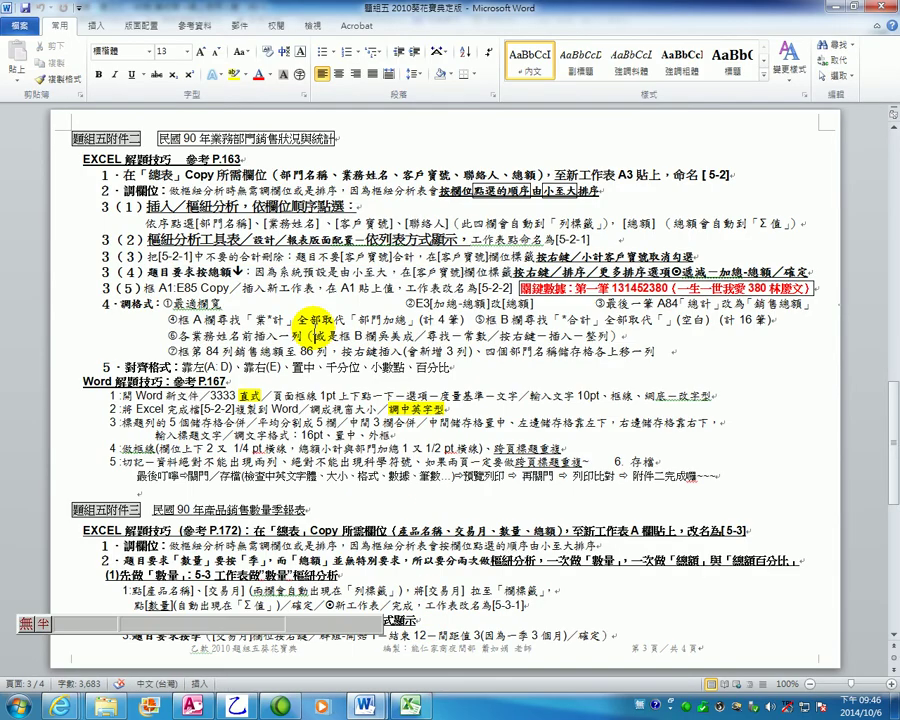
pyautogui.scroll(-1, 310, 318)
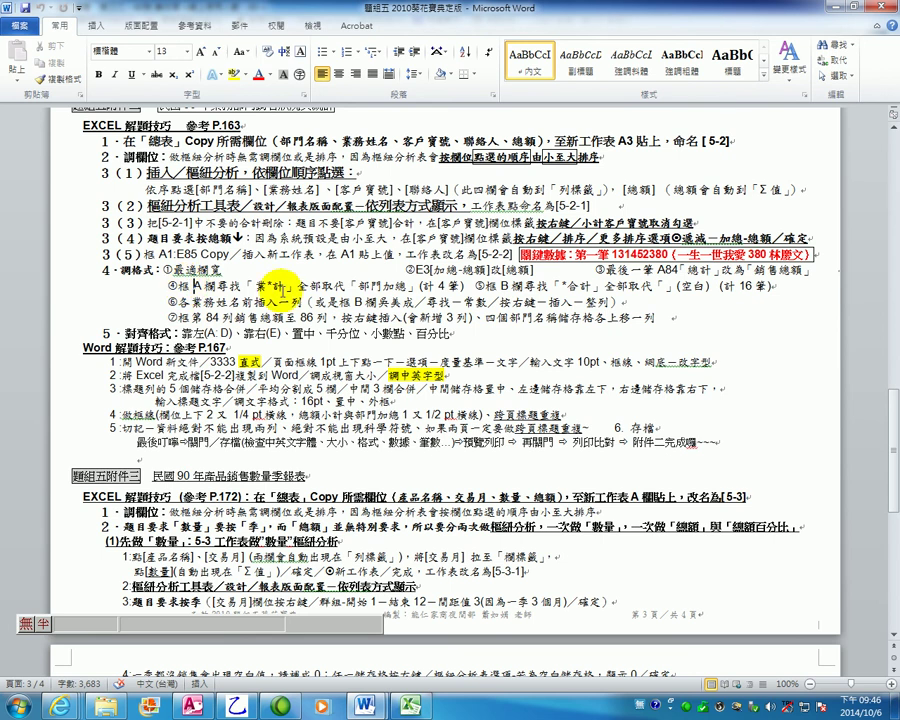
pyautogui.moveTo(243, 287); pyautogui.dragTo(419, 287)
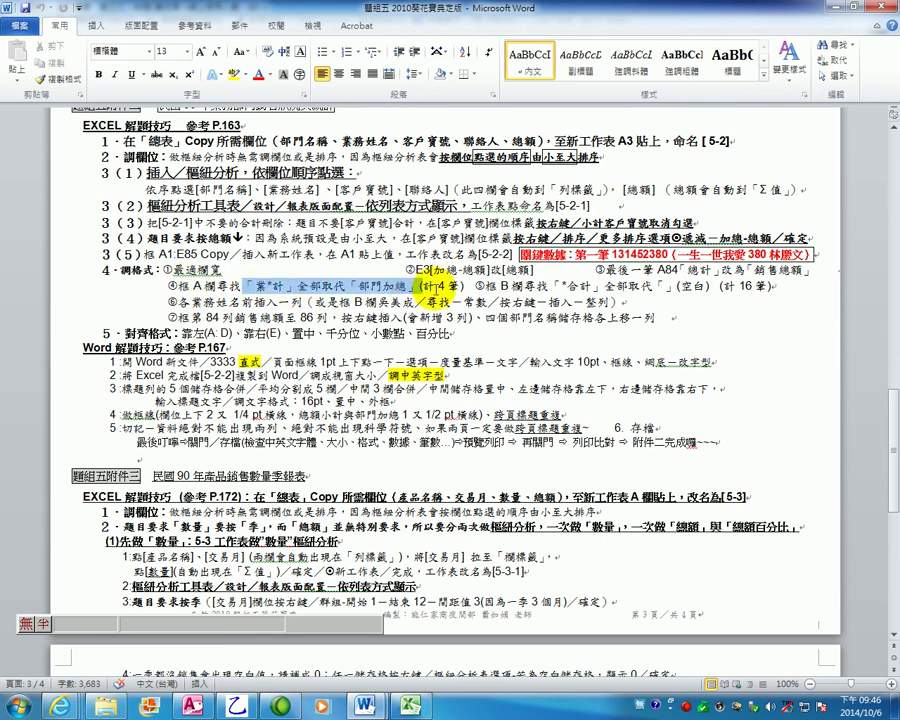
pyautogui.moveTo(563, 286); pyautogui.dragTo(580, 286)
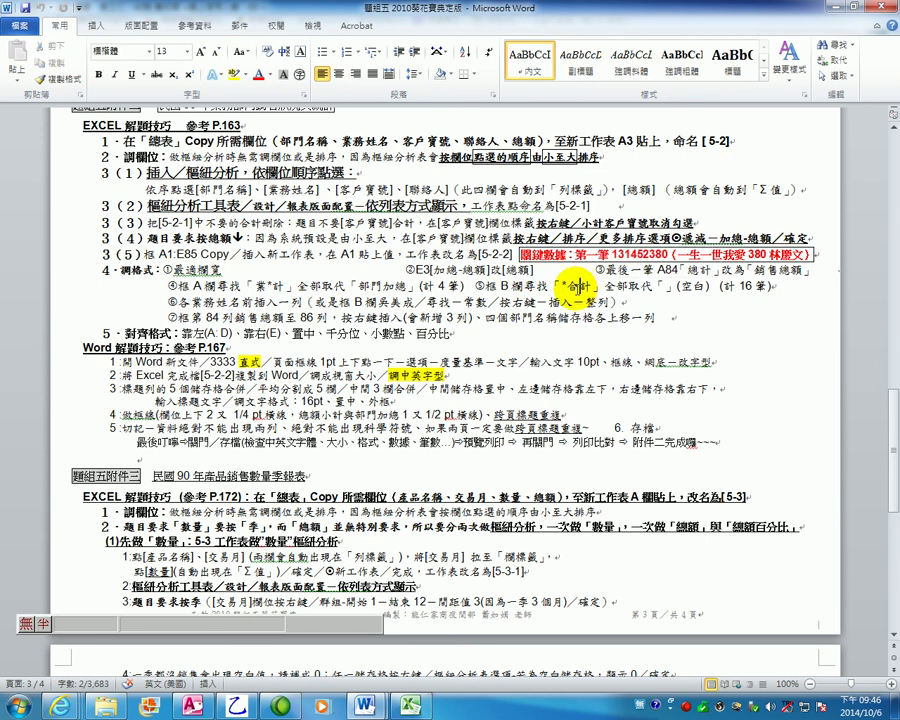
pyautogui.click(697, 291)
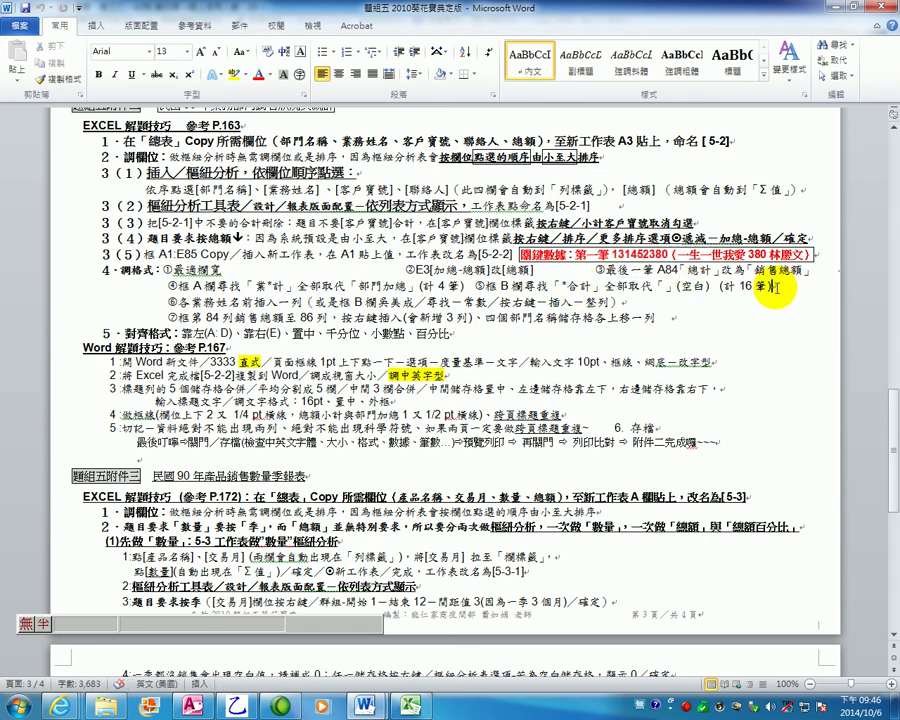
pyautogui.click(752, 284)
pyautogui.doubleClick(752, 284)
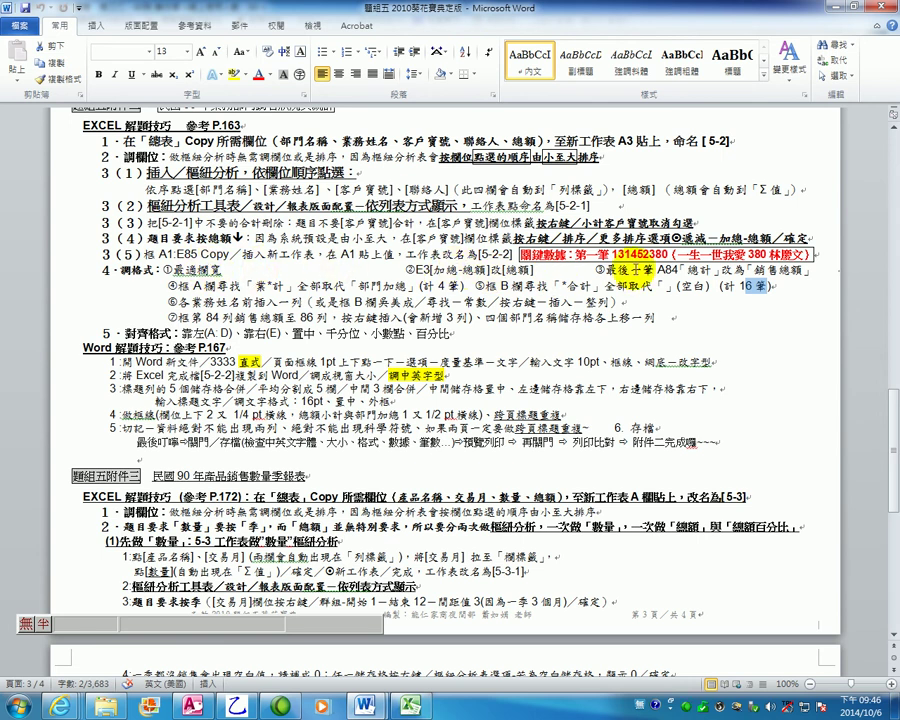
pyautogui.moveTo(630, 270); pyautogui.dragTo(815, 286)
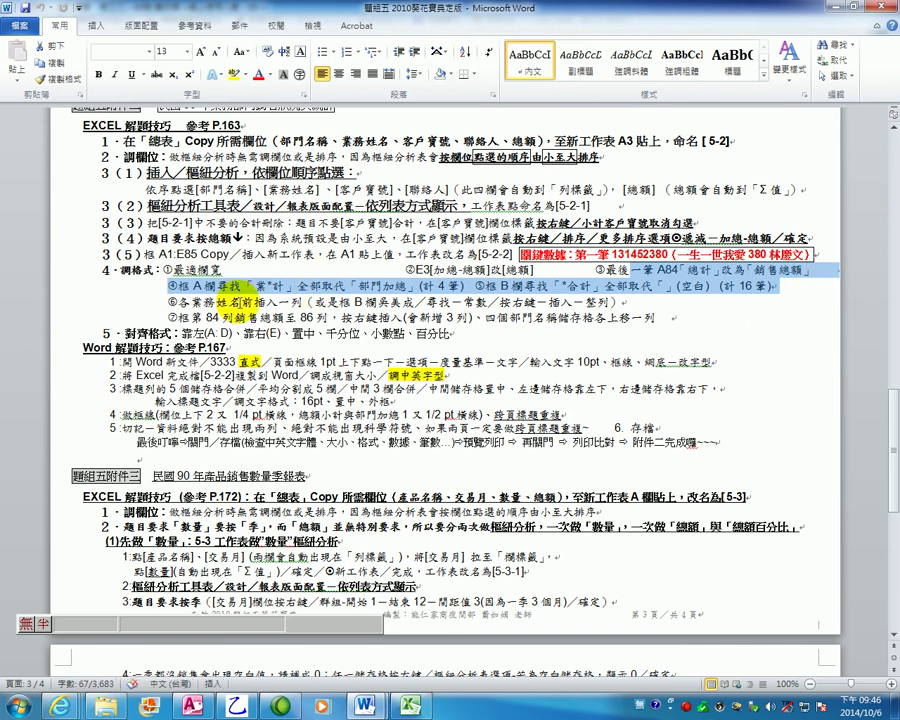
pyautogui.moveTo(242, 301); pyautogui.dragTo(303, 302)
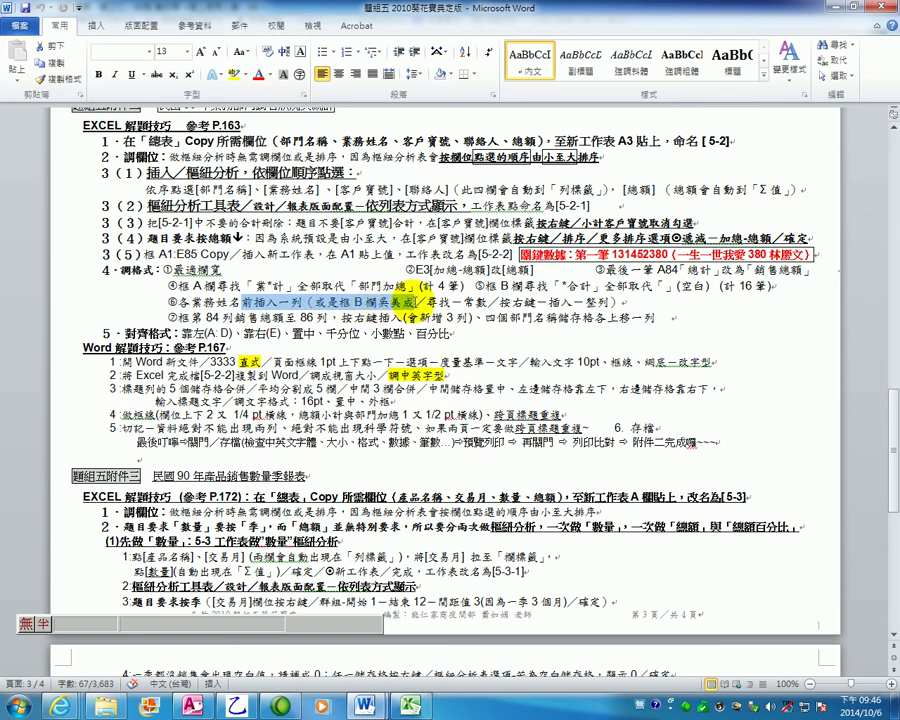
pyautogui.moveTo(432, 300); pyautogui.dragTo(634, 302)
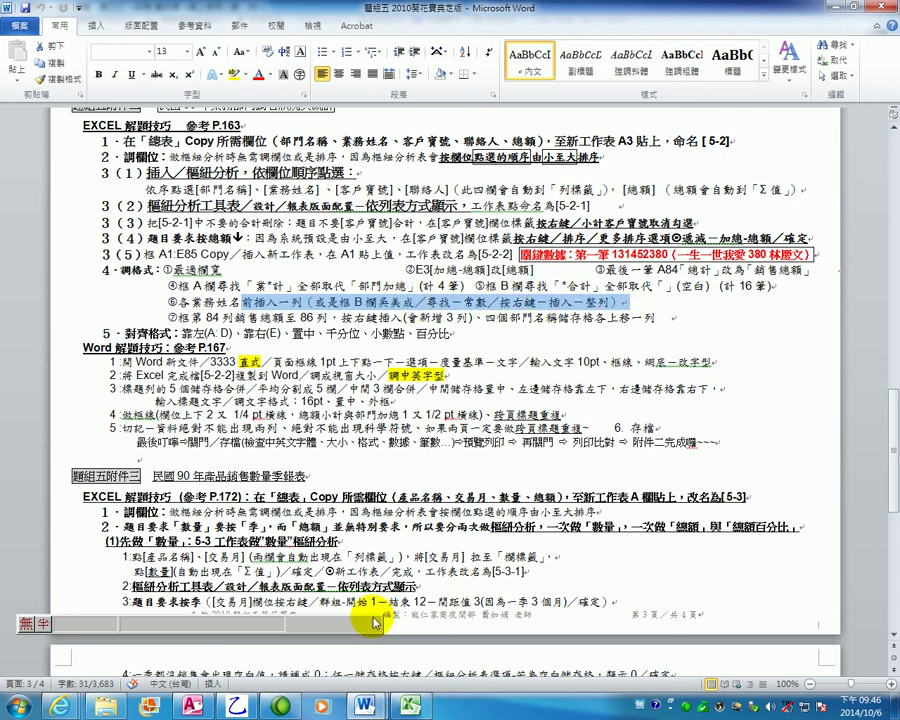
# Return to Excel and select all constant cells in column B of sheet 5-2-2, checking which salesperson cells are included.
pyautogui.click(410, 706)
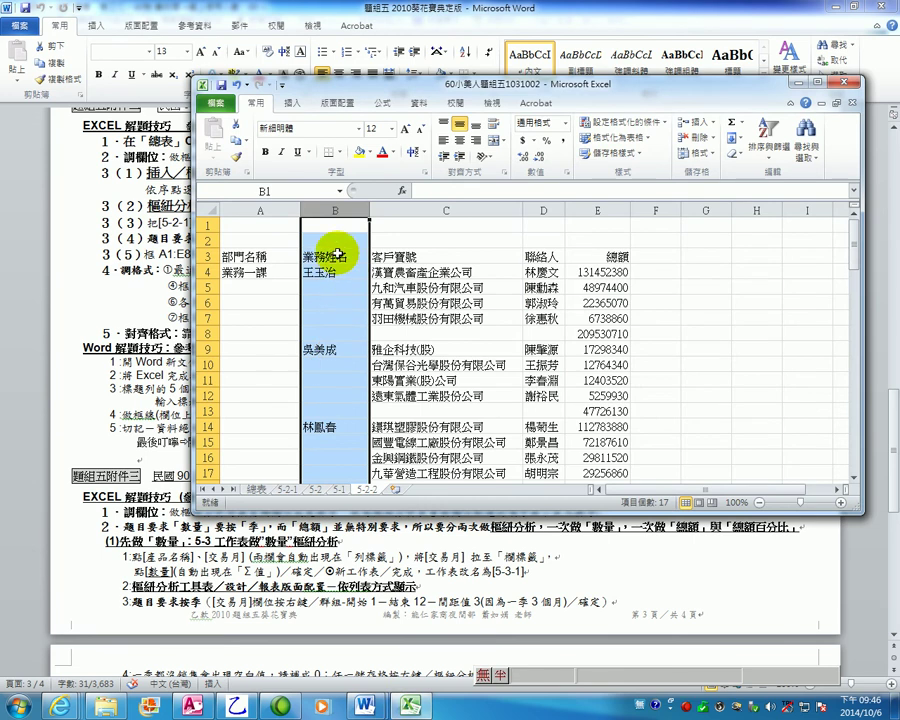
pyautogui.click(336, 208)
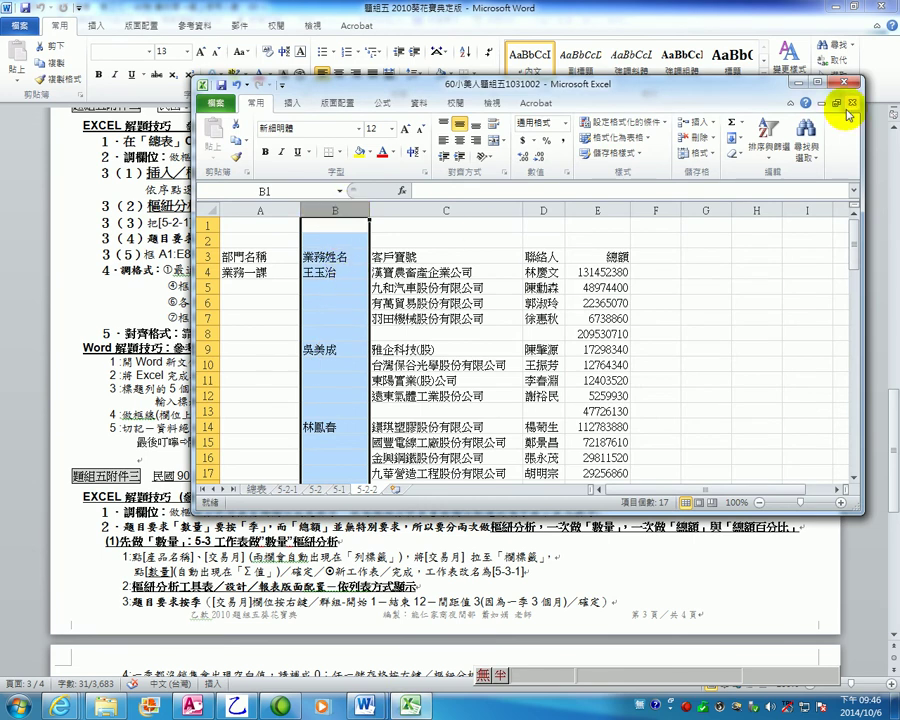
pyautogui.click(818, 160)
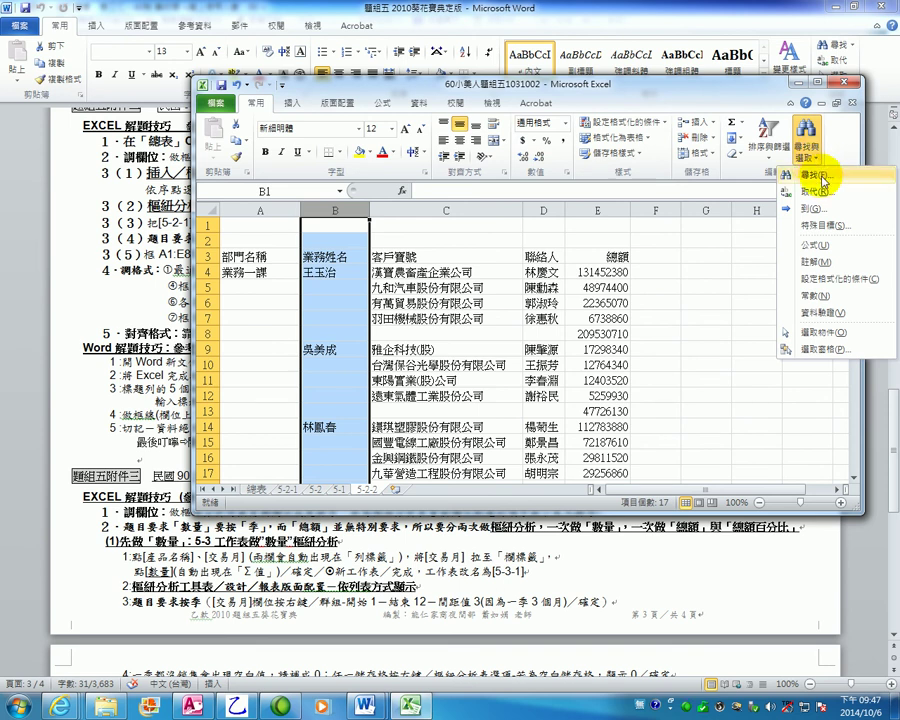
pyautogui.click(833, 298)
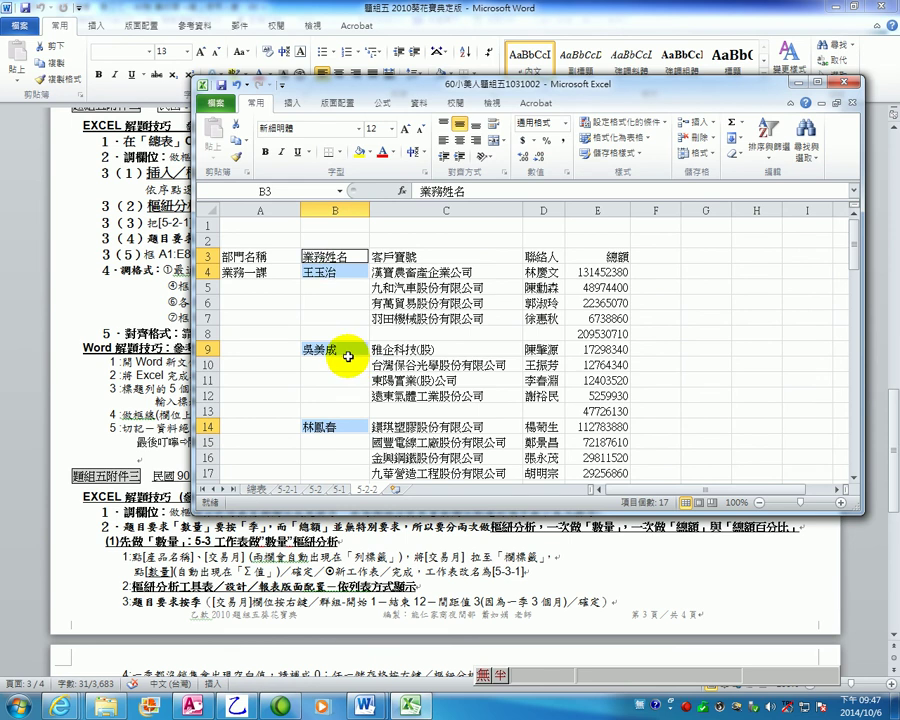
pyautogui.scroll(-20, 347, 355)
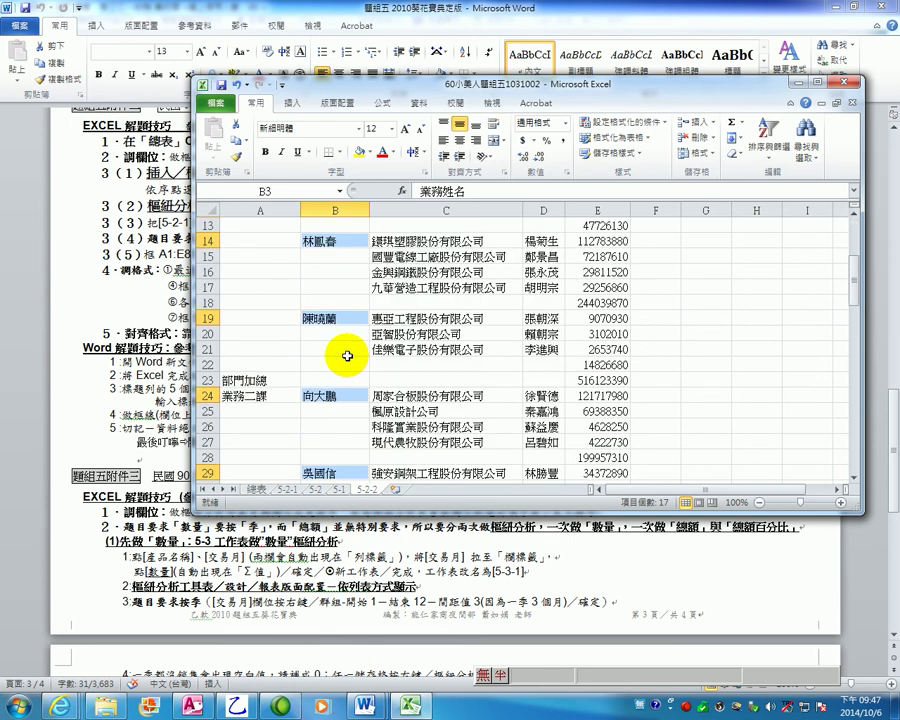
pyautogui.scroll(7, 347, 355)
pyautogui.scroll(14, 347, 355)
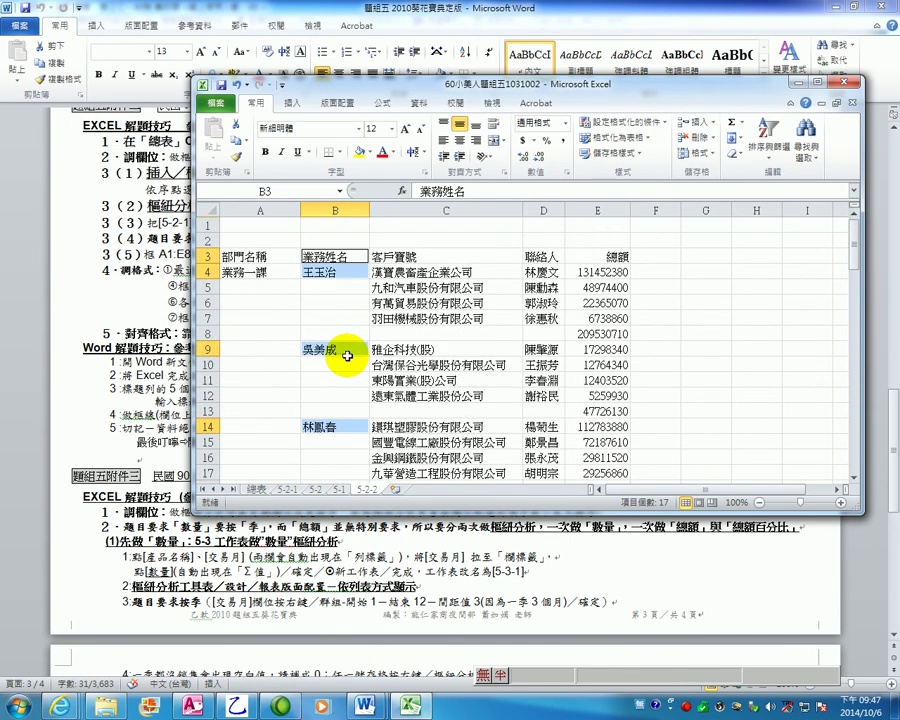